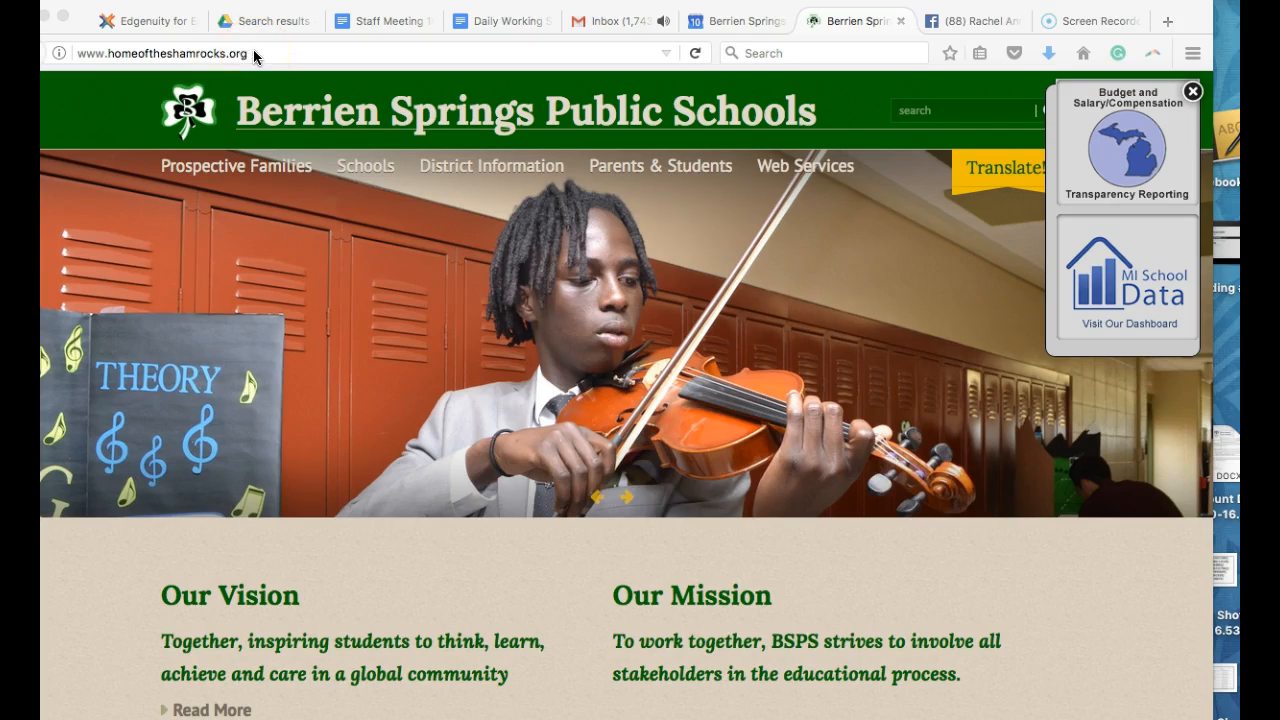
- Open the Grade Book from the district's web services and sign in with the saved teacher username and password
click(780, 165)
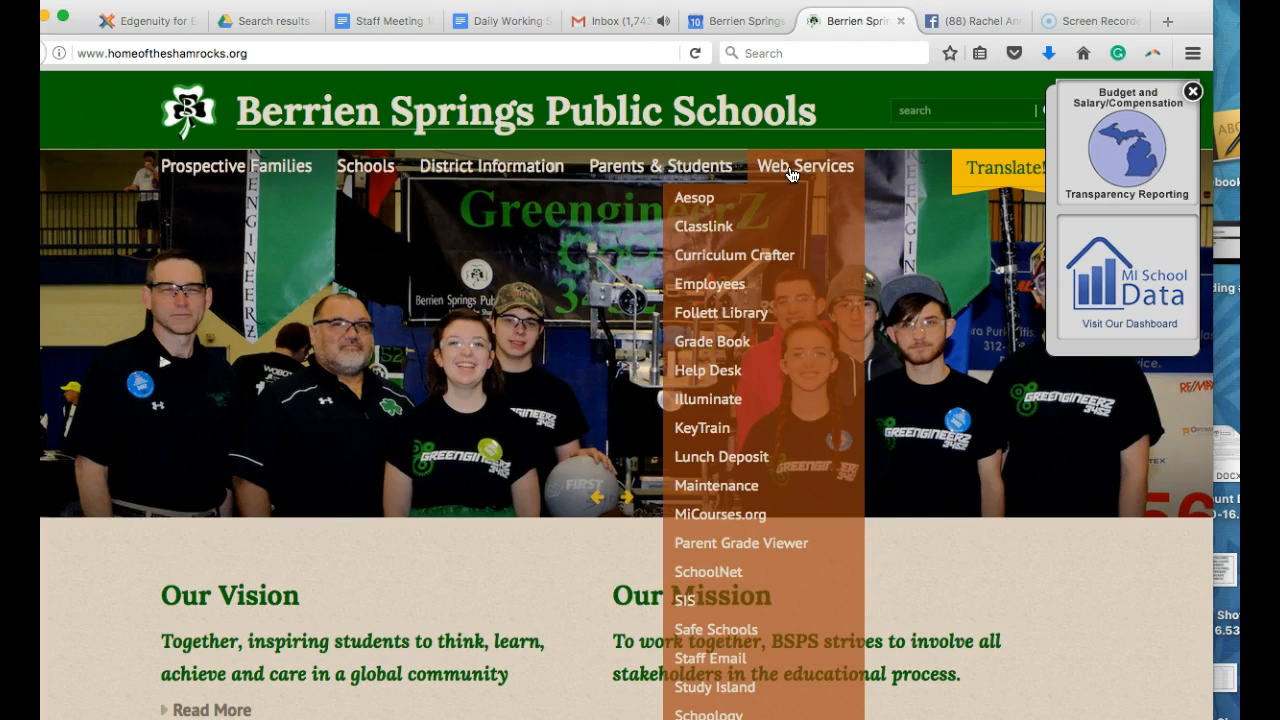
click(734, 340)
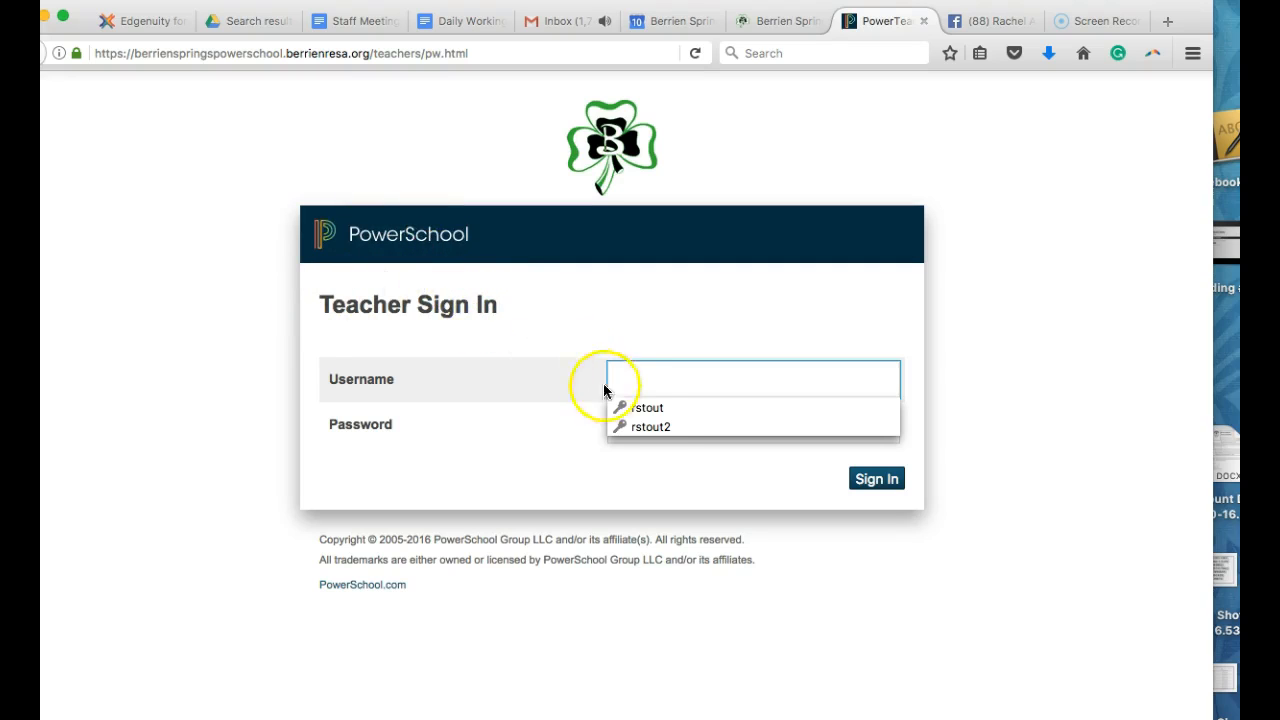
click(651, 427)
click(878, 485)
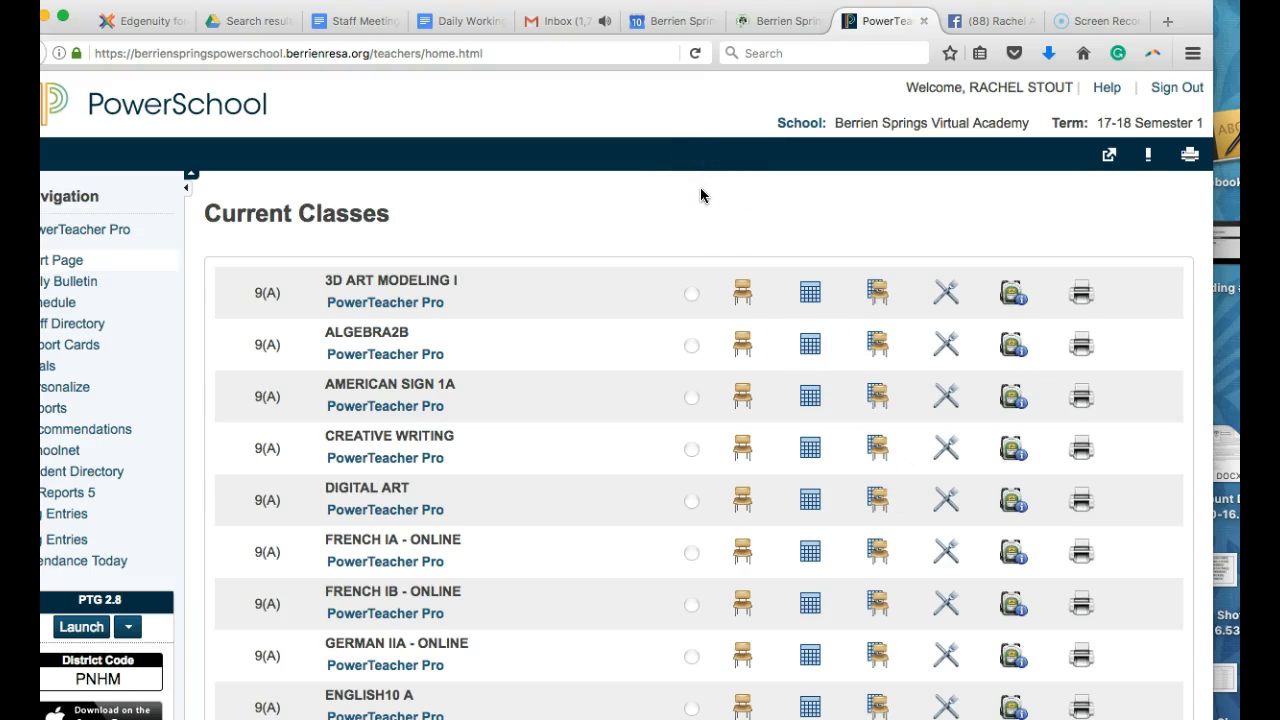
- Look through the list of current classes on the teacher start page
scroll(820, 505, down, 3)
scroll(820, 514, down, 2)
scroll(820, 514, up, 5)
scroll(820, 514, down, 10)
scroll(820, 514, up, 8)
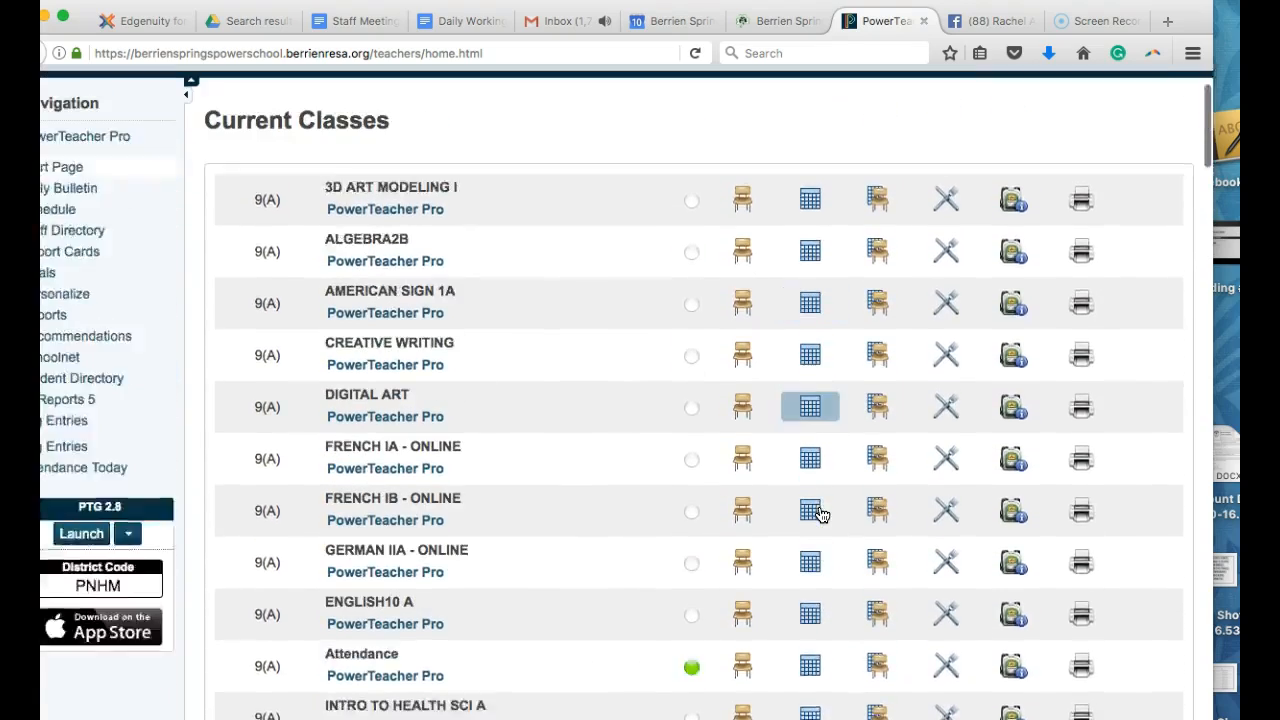
scroll(820, 514, up, 2)
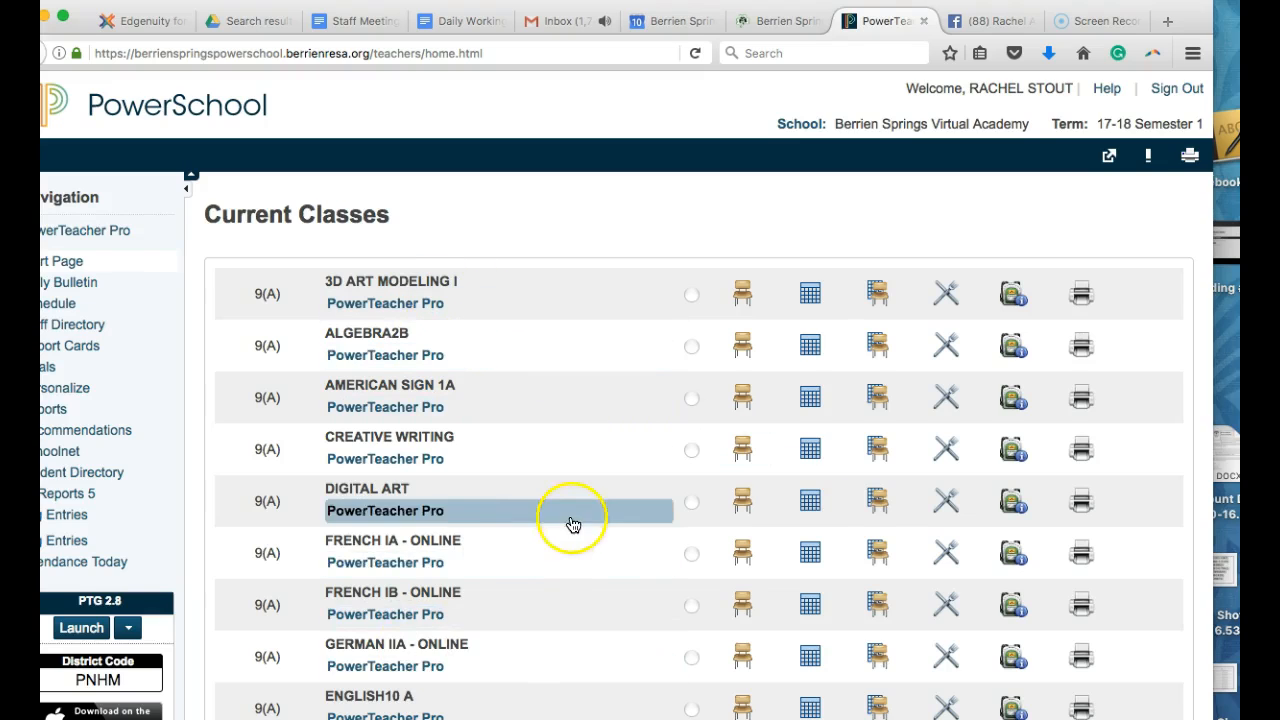
scroll(571, 523, down, 3)
scroll(573, 525, down, 15)
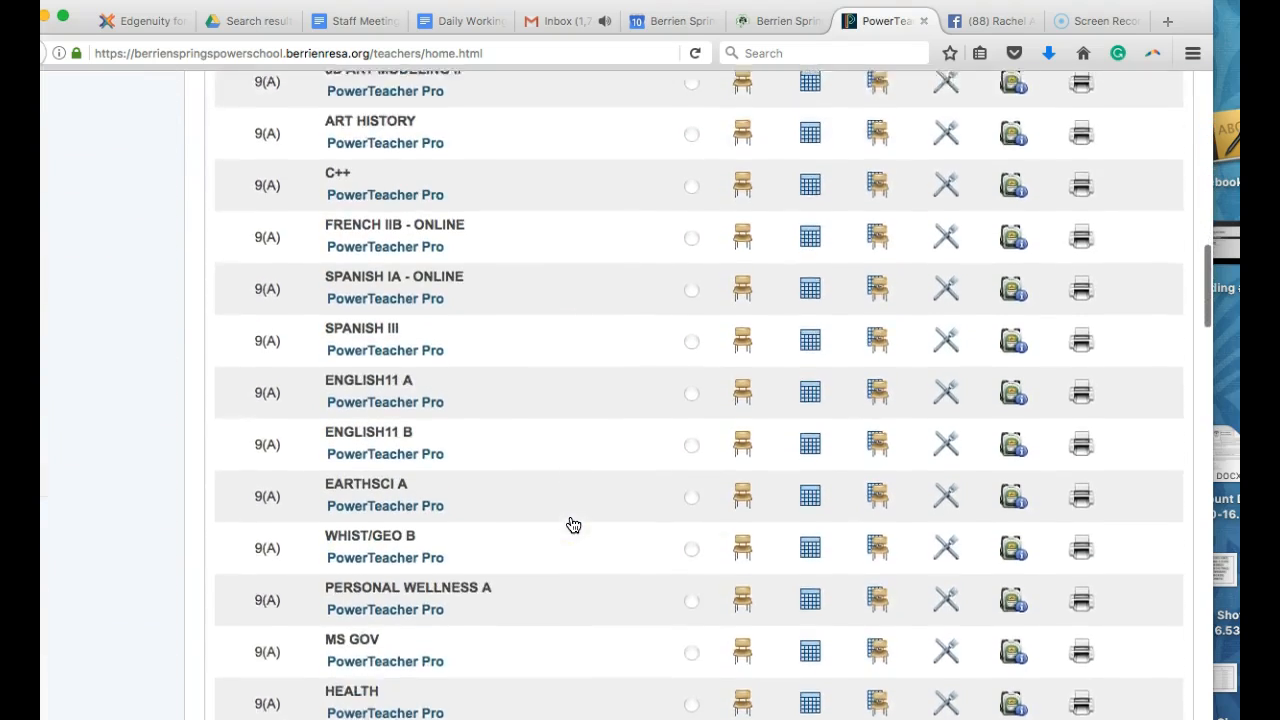
scroll(573, 525, up, 18)
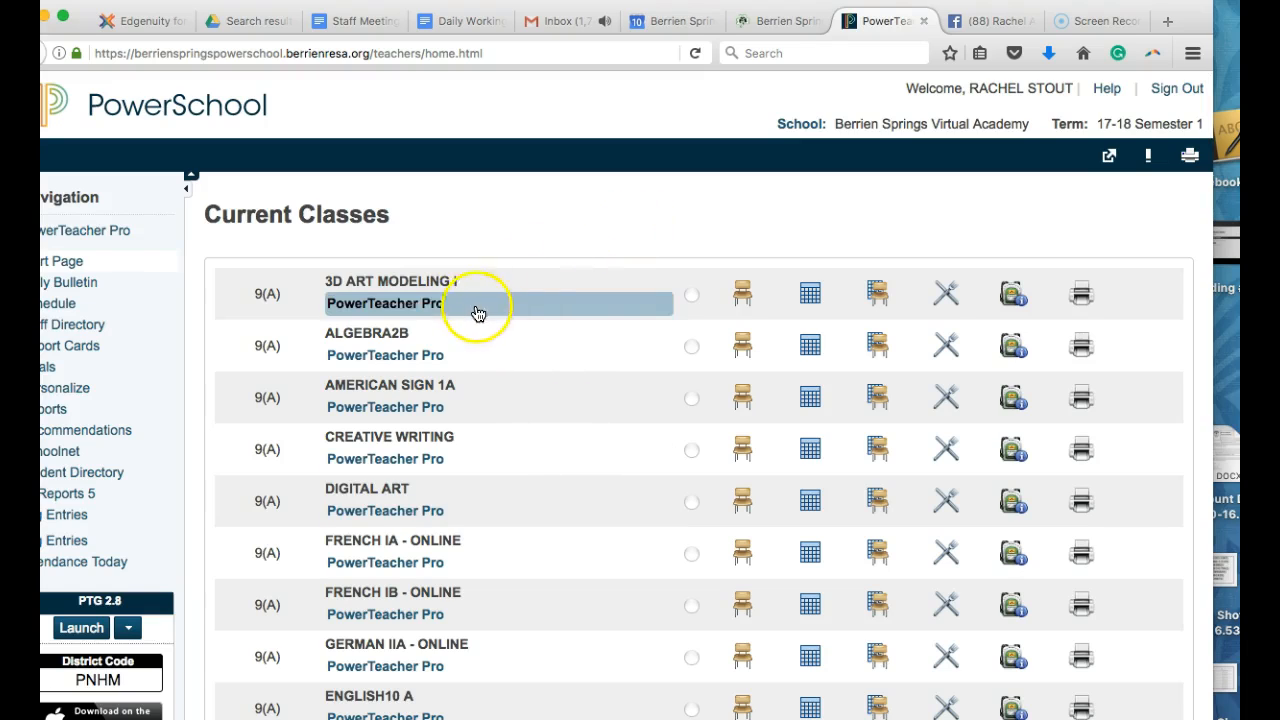
- Open 3D ART MODELING I in PowerTeacher Pro and widen the browser window to show the whole navigation sidebar
click(408, 305)
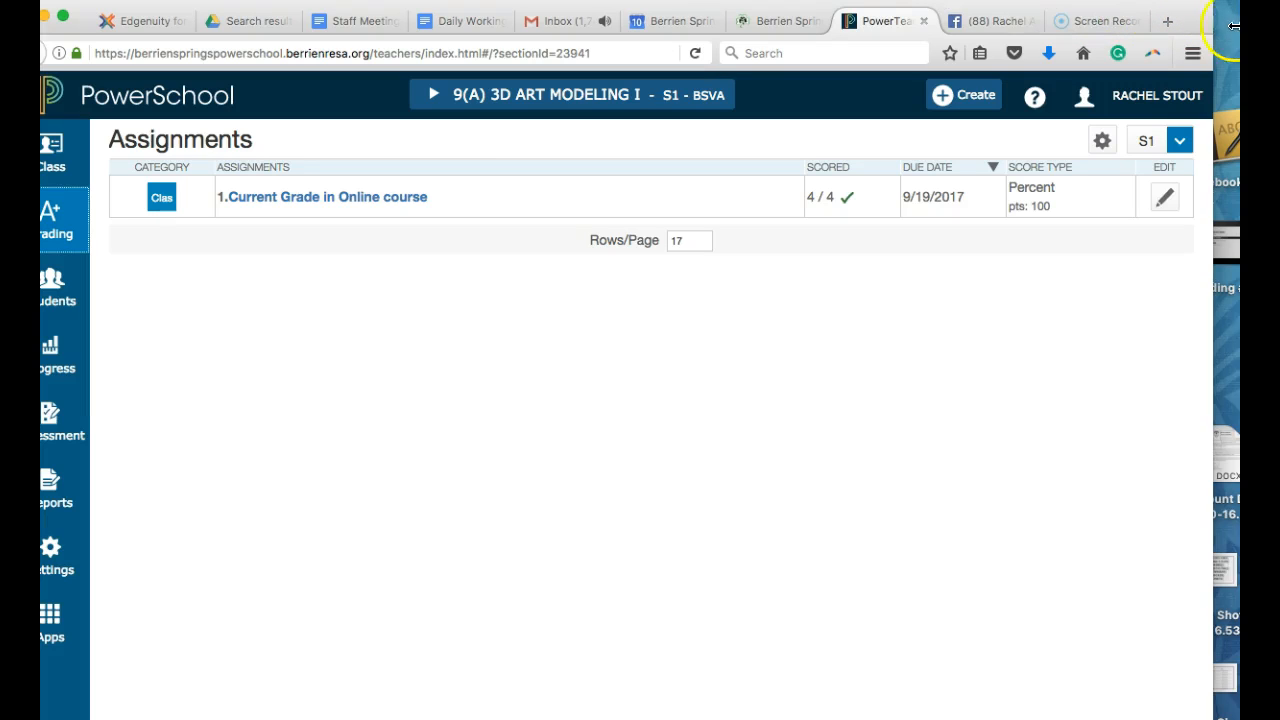
drag(1212, 21, 1238, 21)
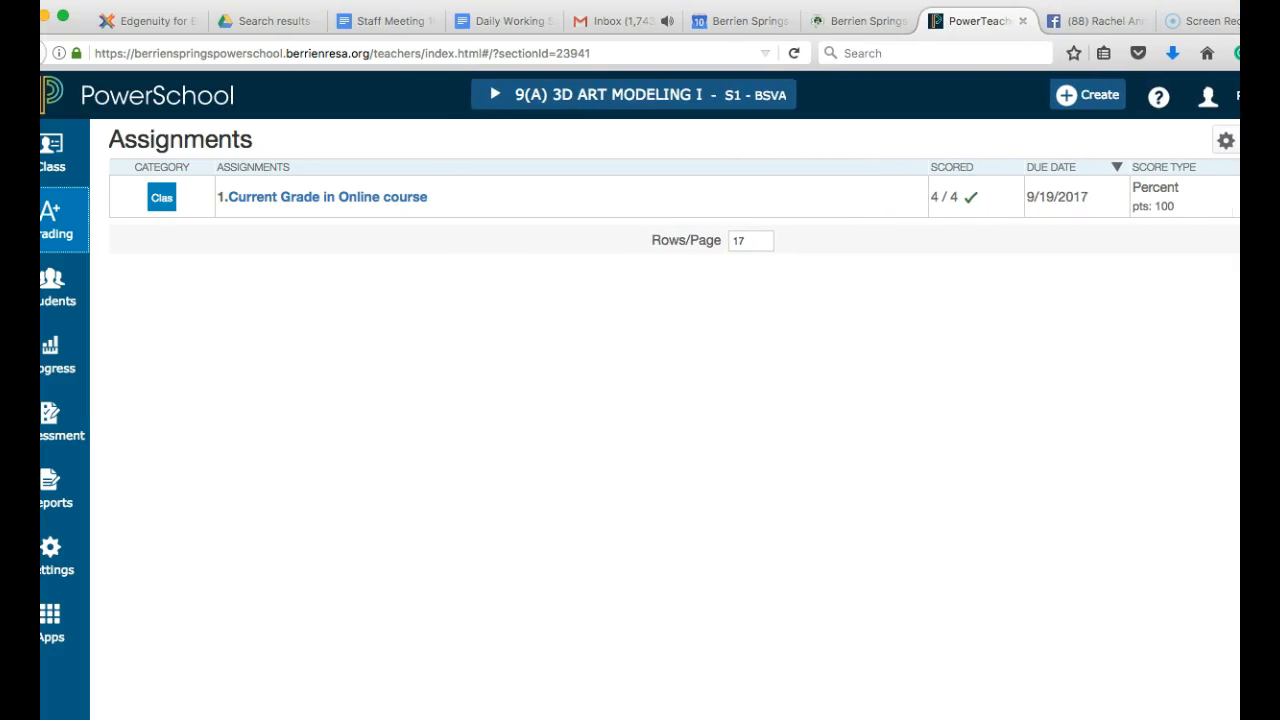
drag(13, 86, 62, 86)
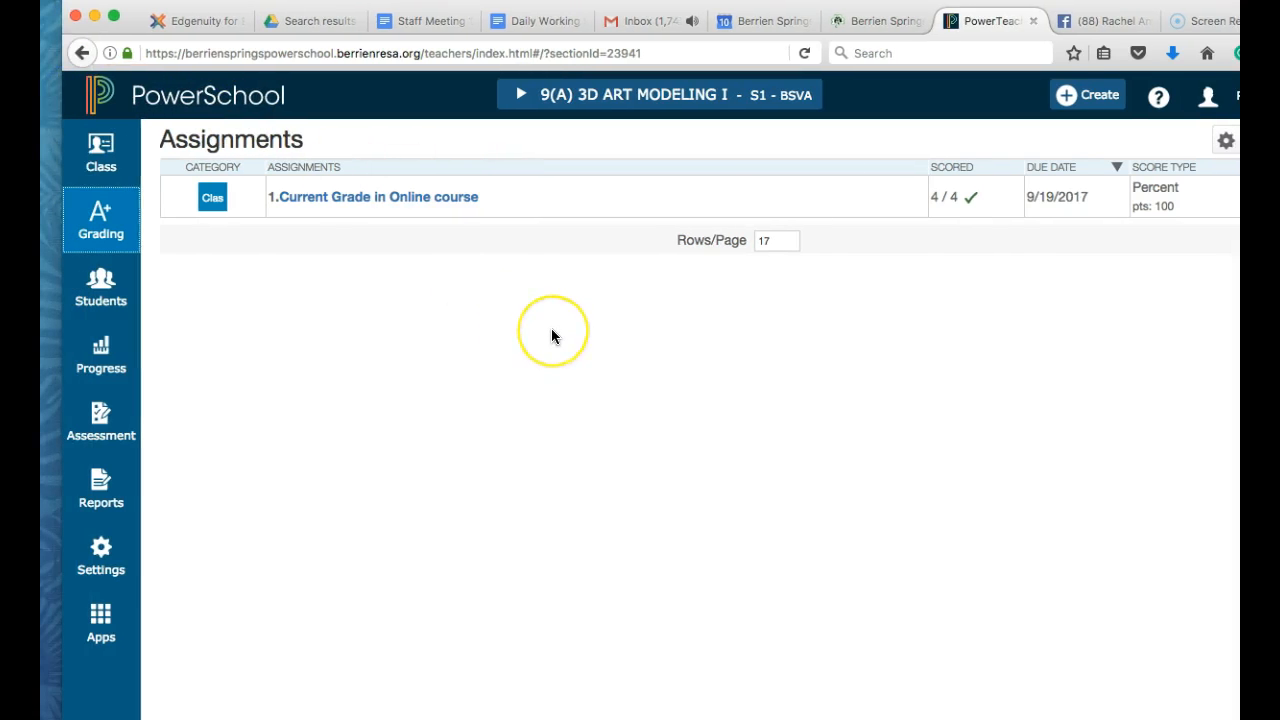
- Browse the S1 class list and switch the gradebook to the 9(A) ALGEBRA1 A class
click(606, 104)
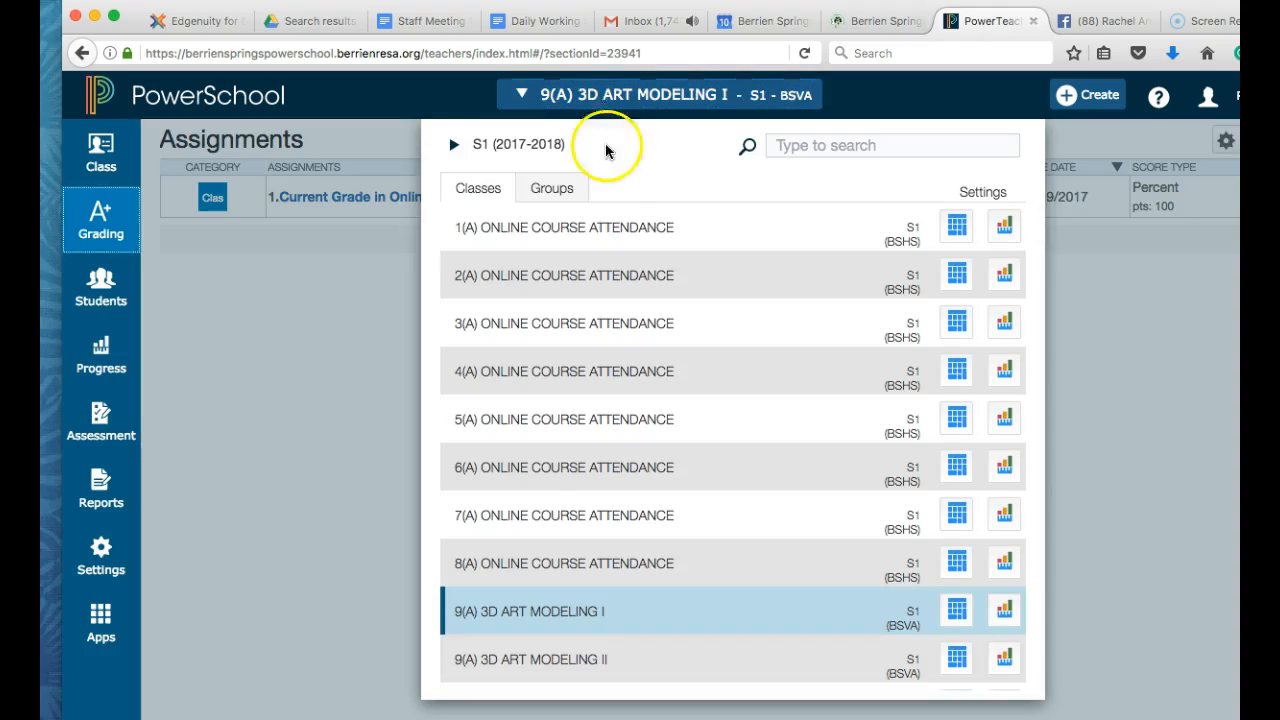
scroll(590, 505, down, 3)
scroll(593, 503, down, 17)
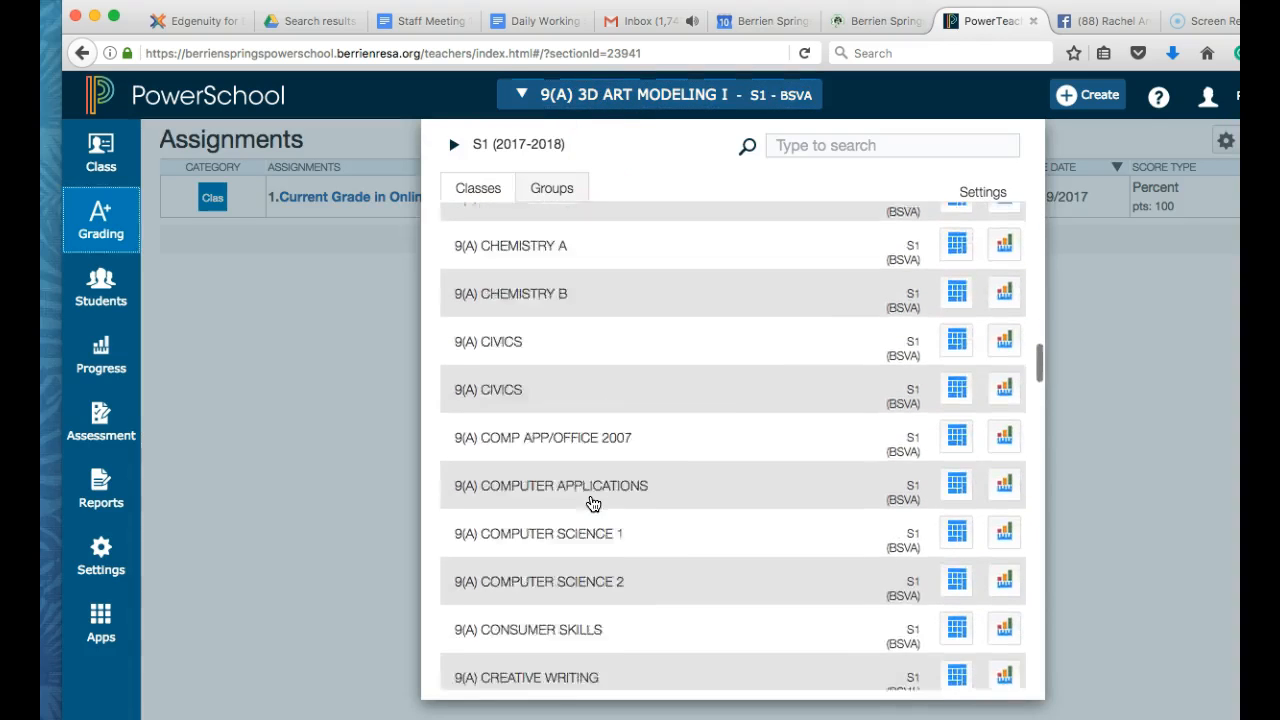
scroll(593, 503, up, 19)
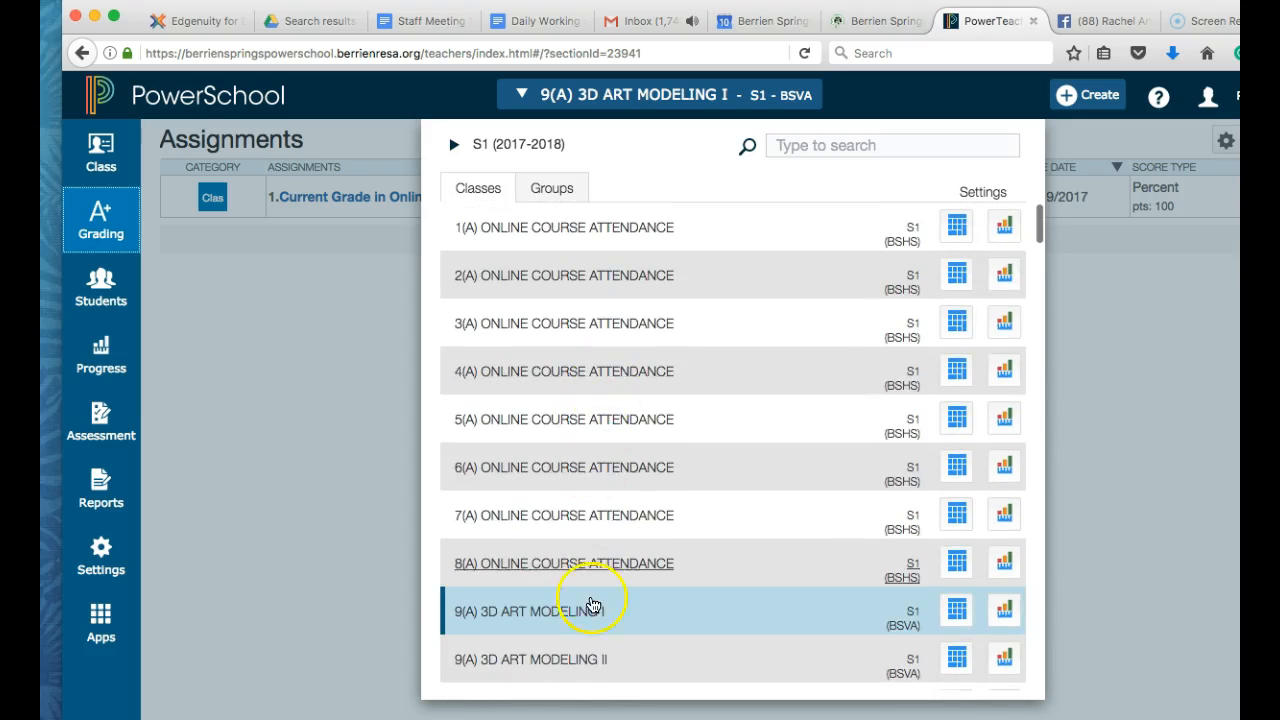
scroll(580, 603, down, 2)
scroll(546, 565, down, 4)
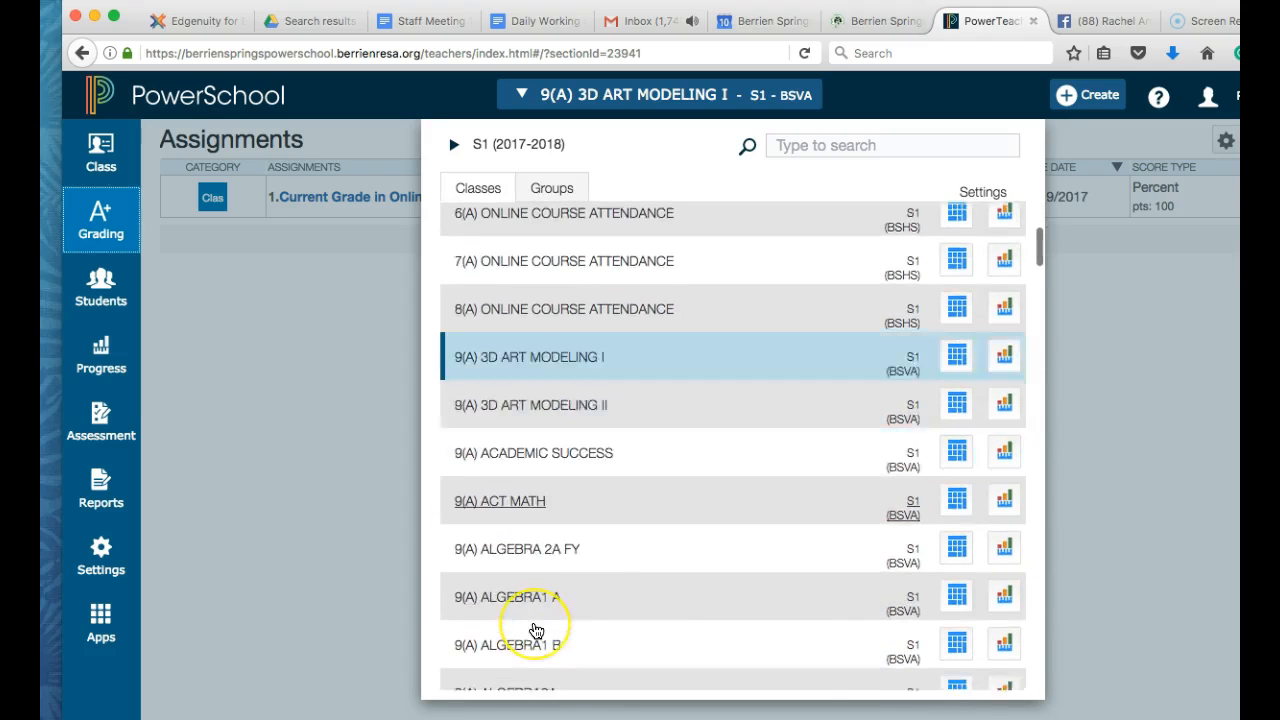
click(541, 428)
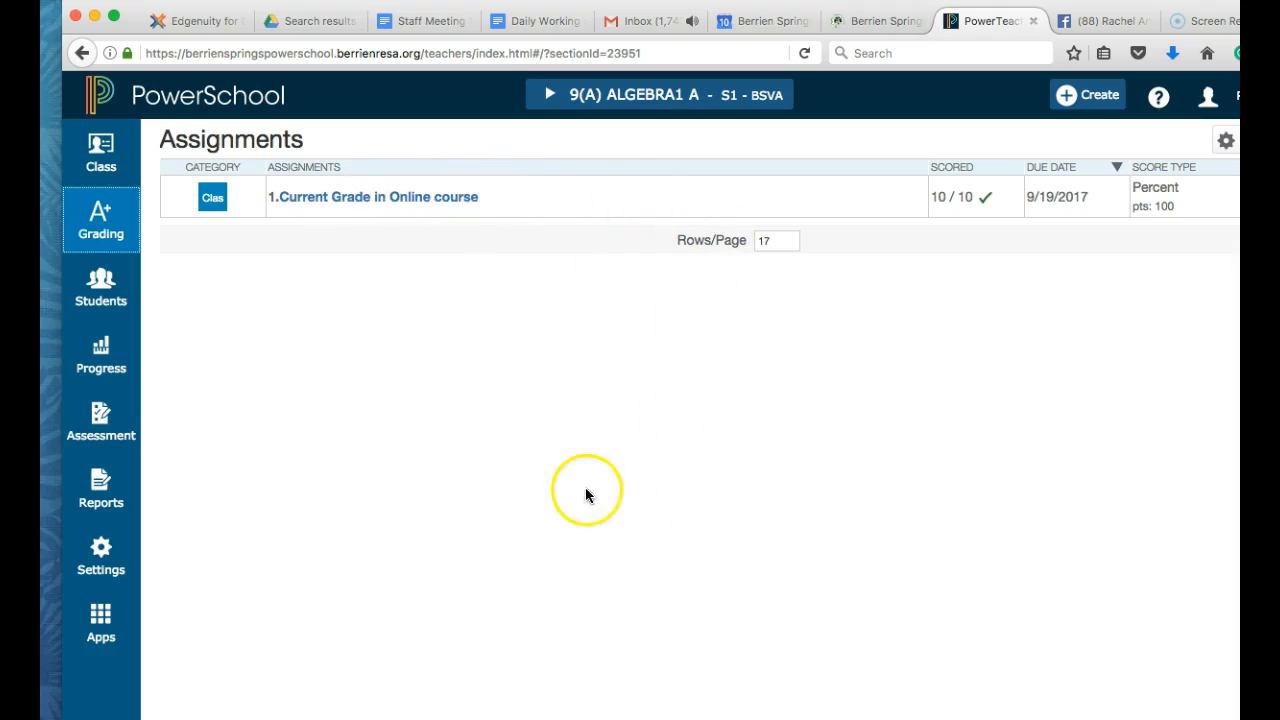
- Open the grading scoresheet for the ALGEBRA1 A class
click(103, 224)
click(243, 255)
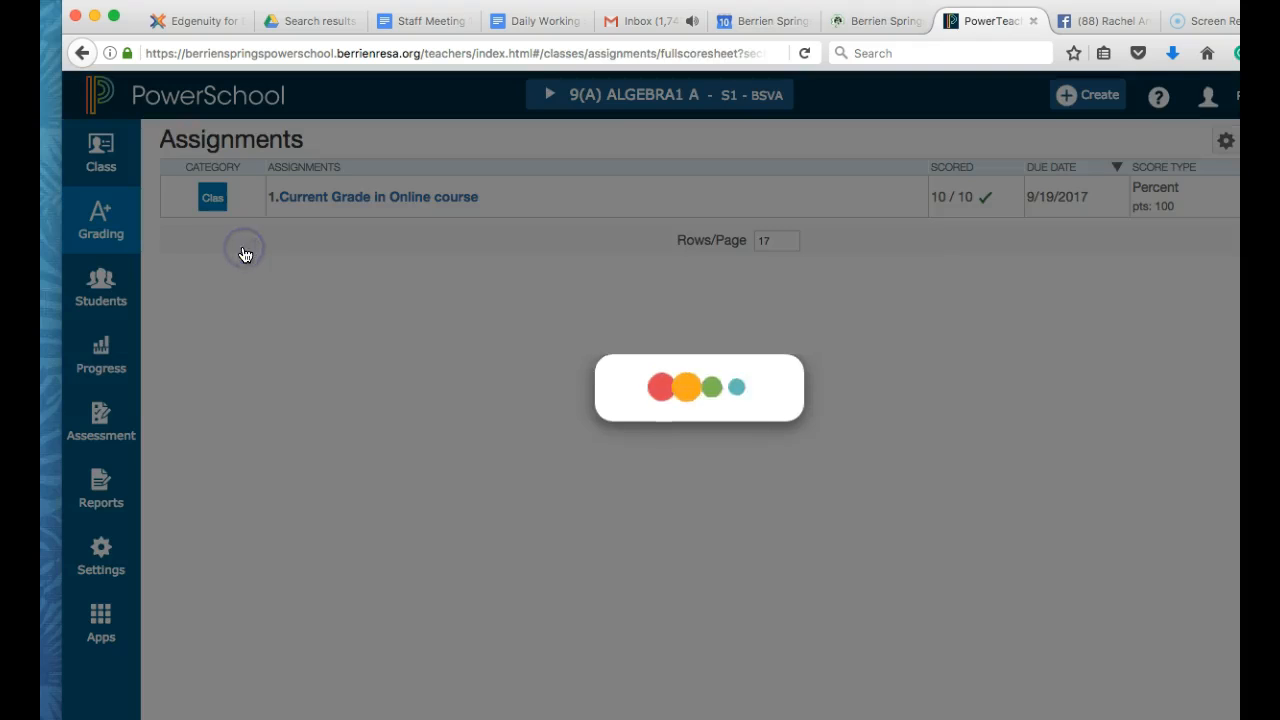
click(671, 456)
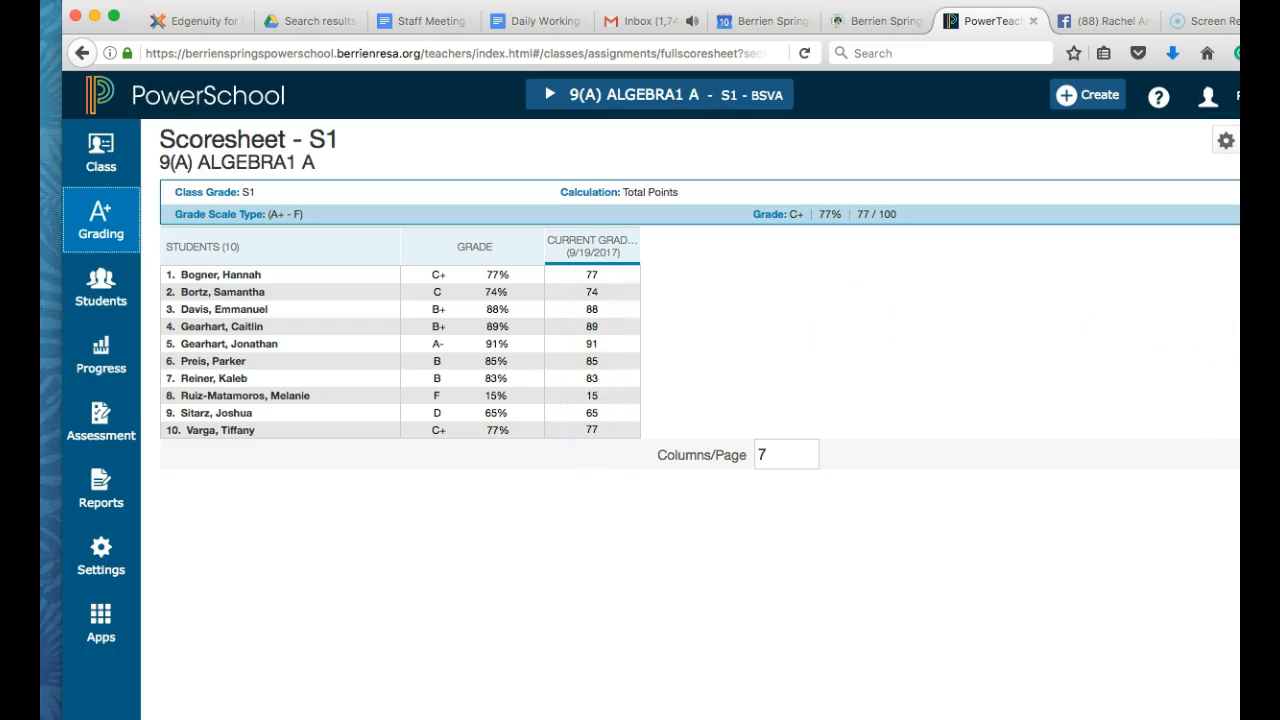
- Narrow the browser window to about half the screen and switch to the Edgenuity page
drag(1240, 379, 662, 370)
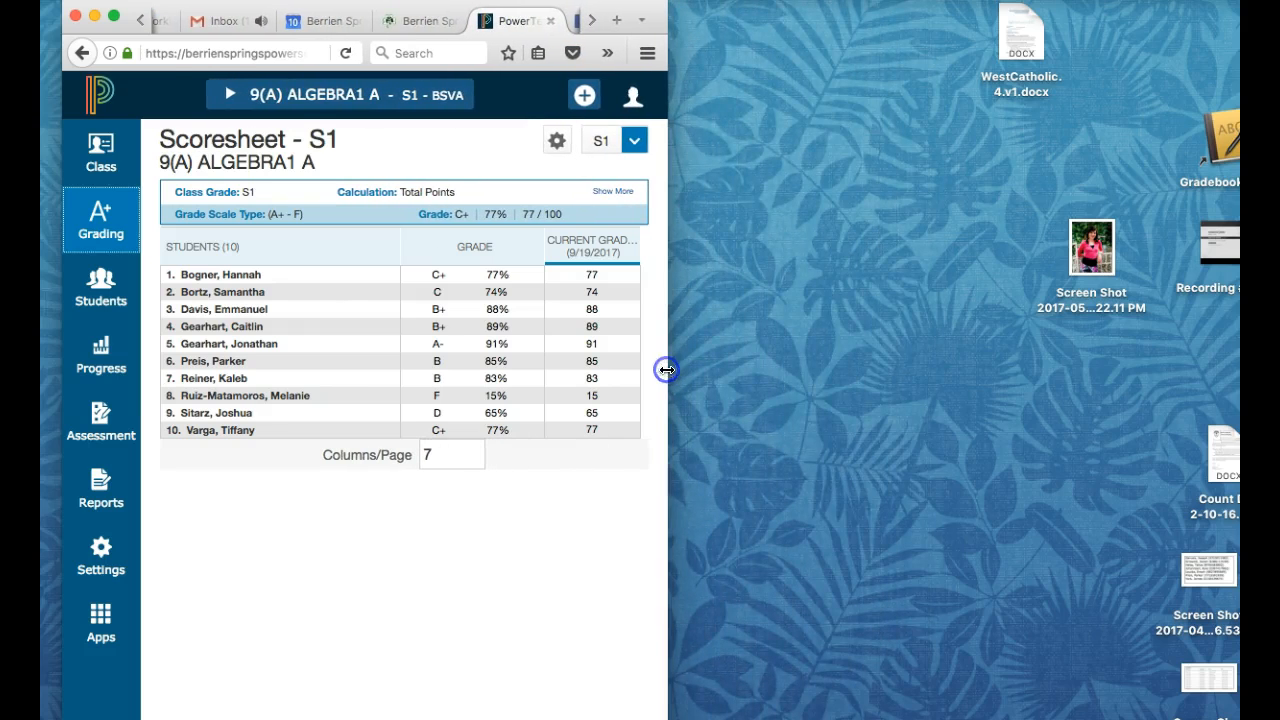
click(140, 20)
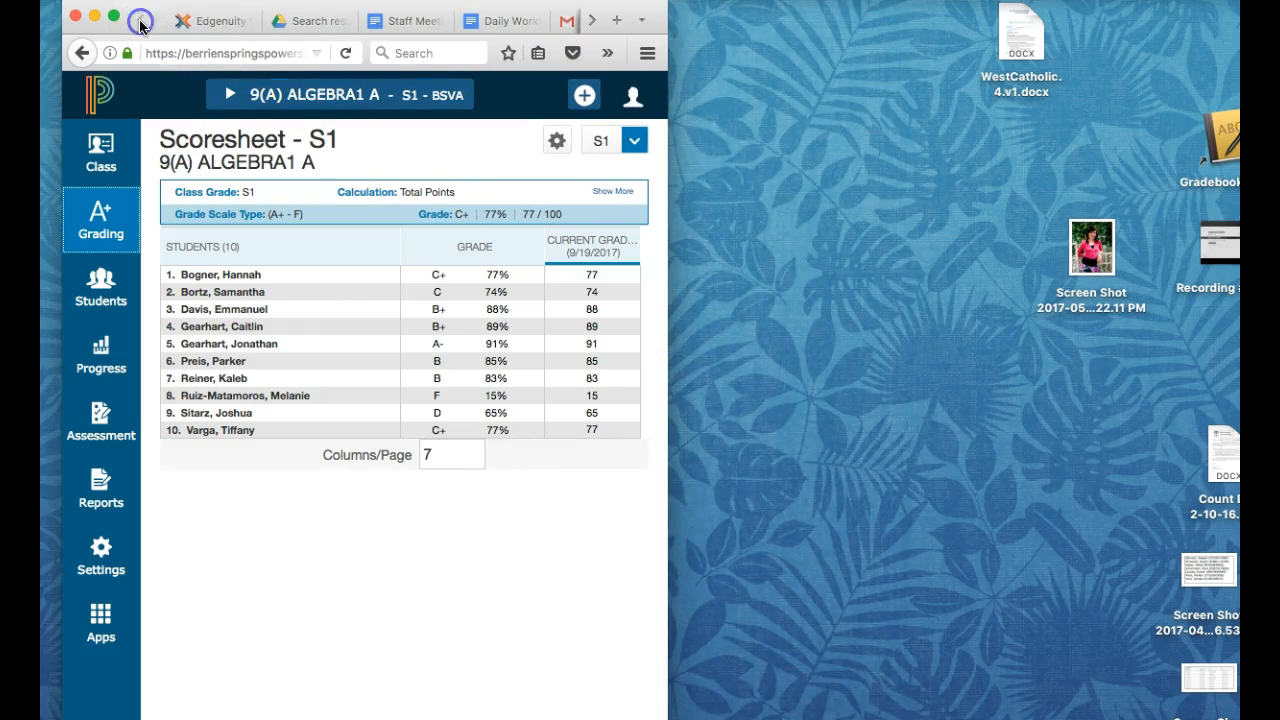
click(175, 22)
scroll(286, 200, up, 5)
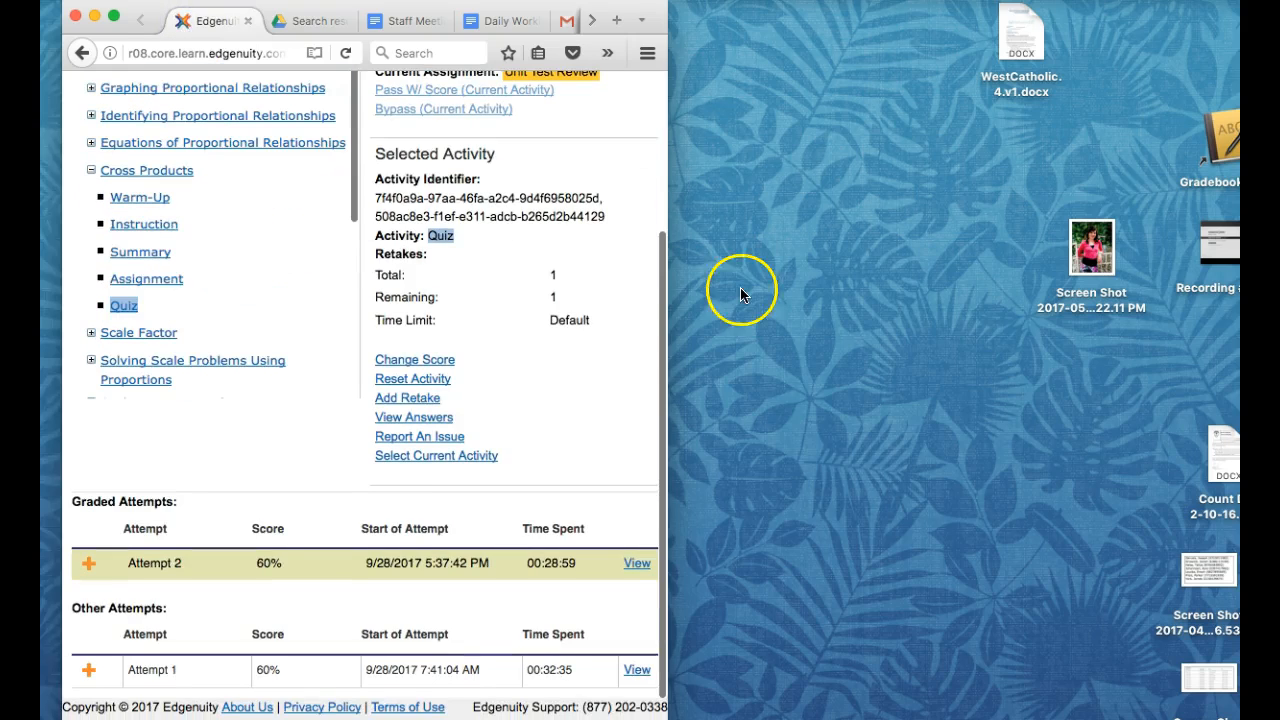
scroll(515, 277, up, 5)
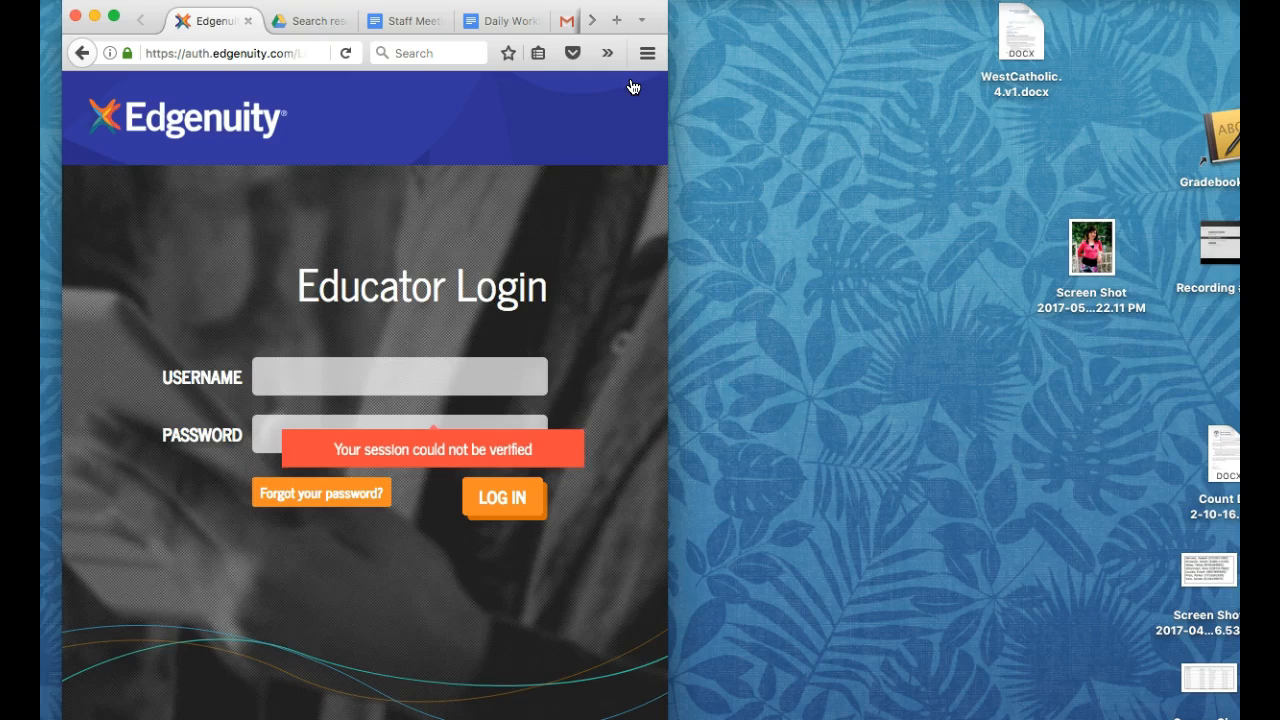
- Log in to Edgenuity with the educator username and password, closing the other active session
click(355, 375)
click(362, 441)
click(480, 502)
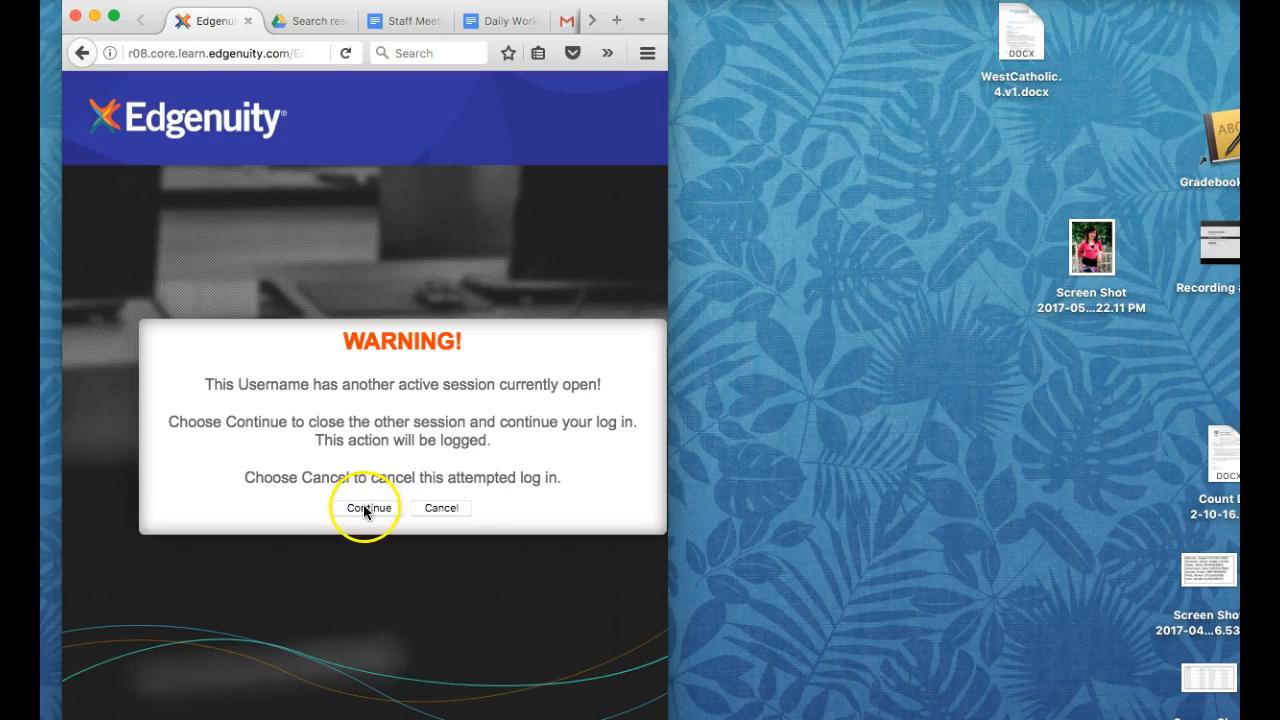
click(369, 507)
- Detach the Edgenuity page into its own browser window beside the first one and widen it to show the full menu
drag(210, 20, 857, 43)
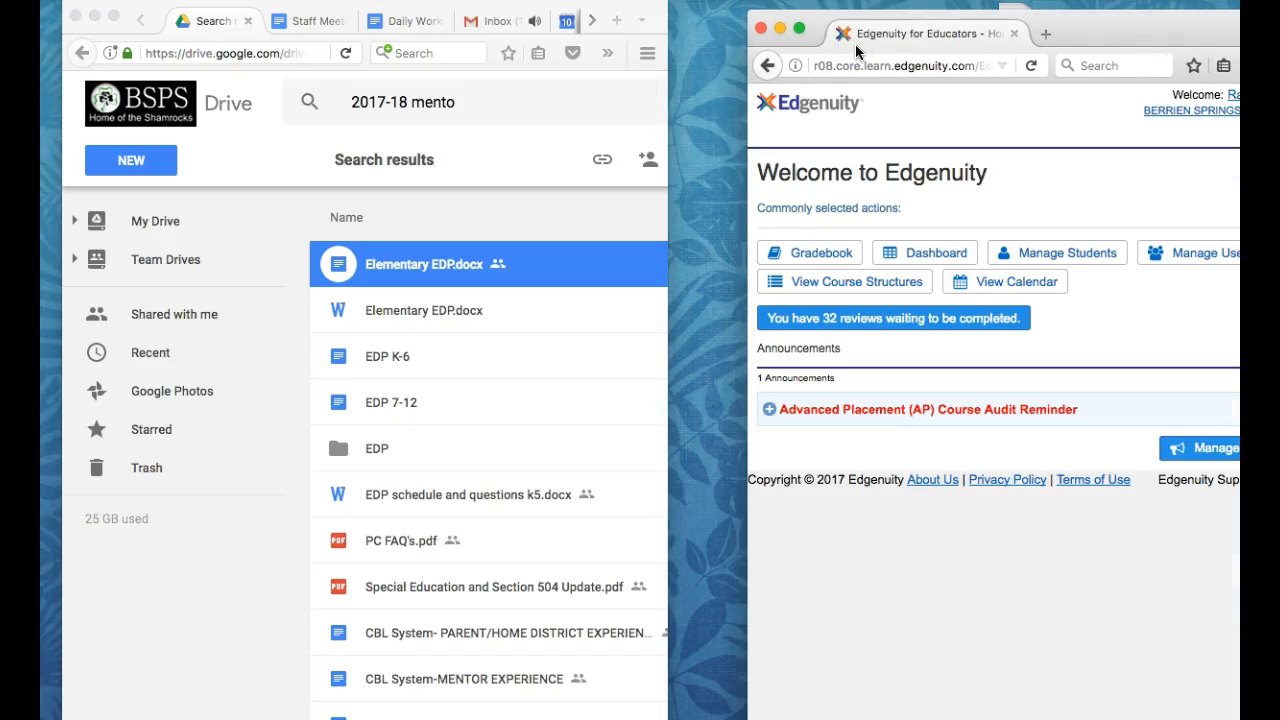
drag(1125, 26, 965, 10)
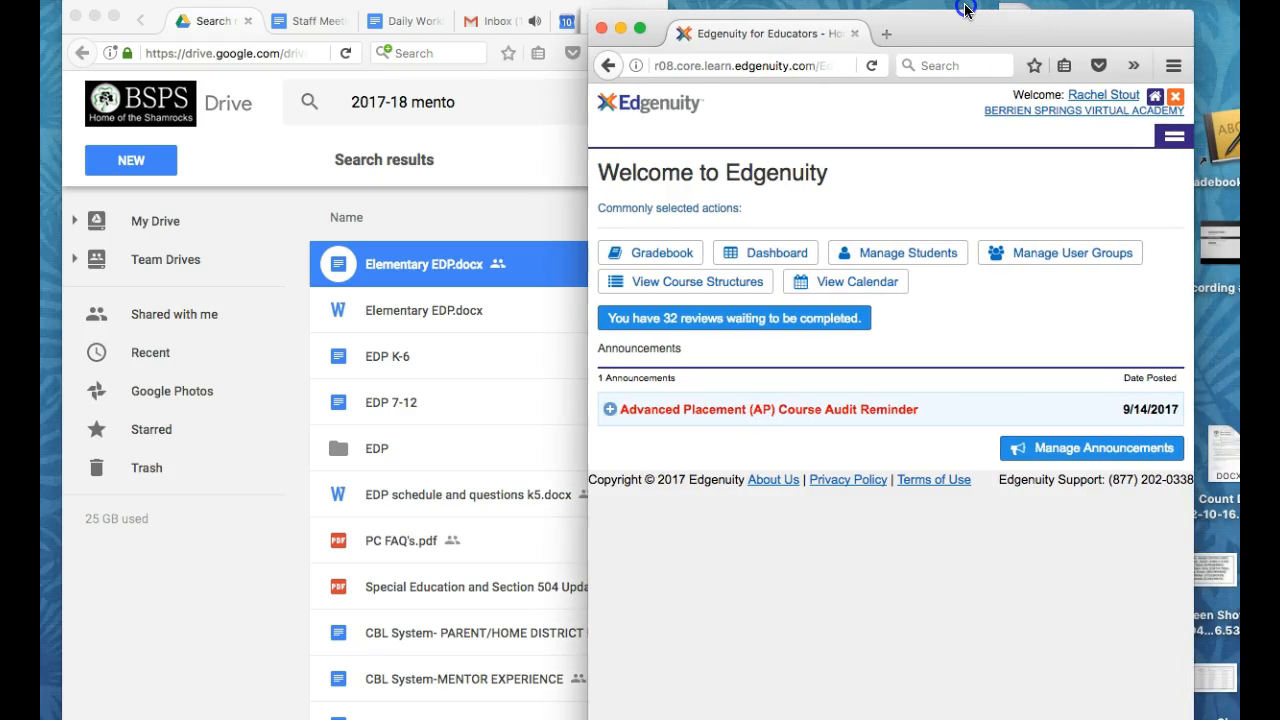
drag(1194, 173, 1279, 173)
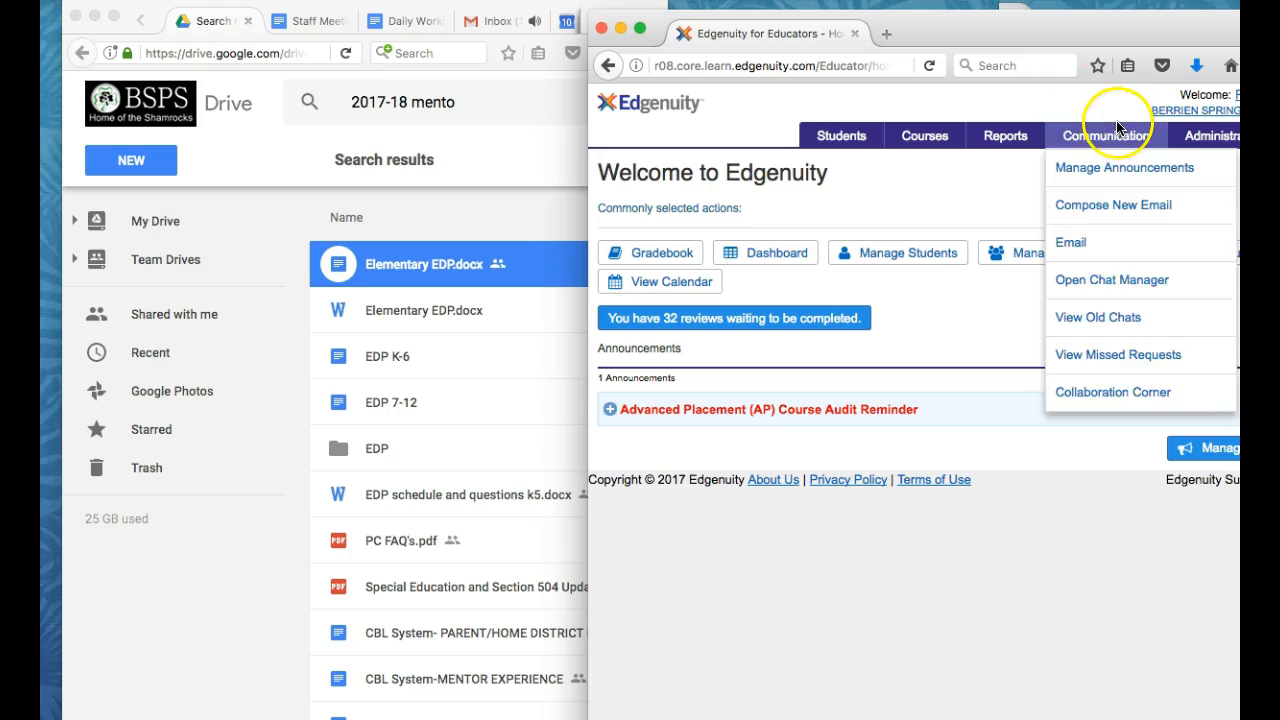
- Open the Edgenuity Dashboard report and bring up its course filters
mouse_move(998, 143)
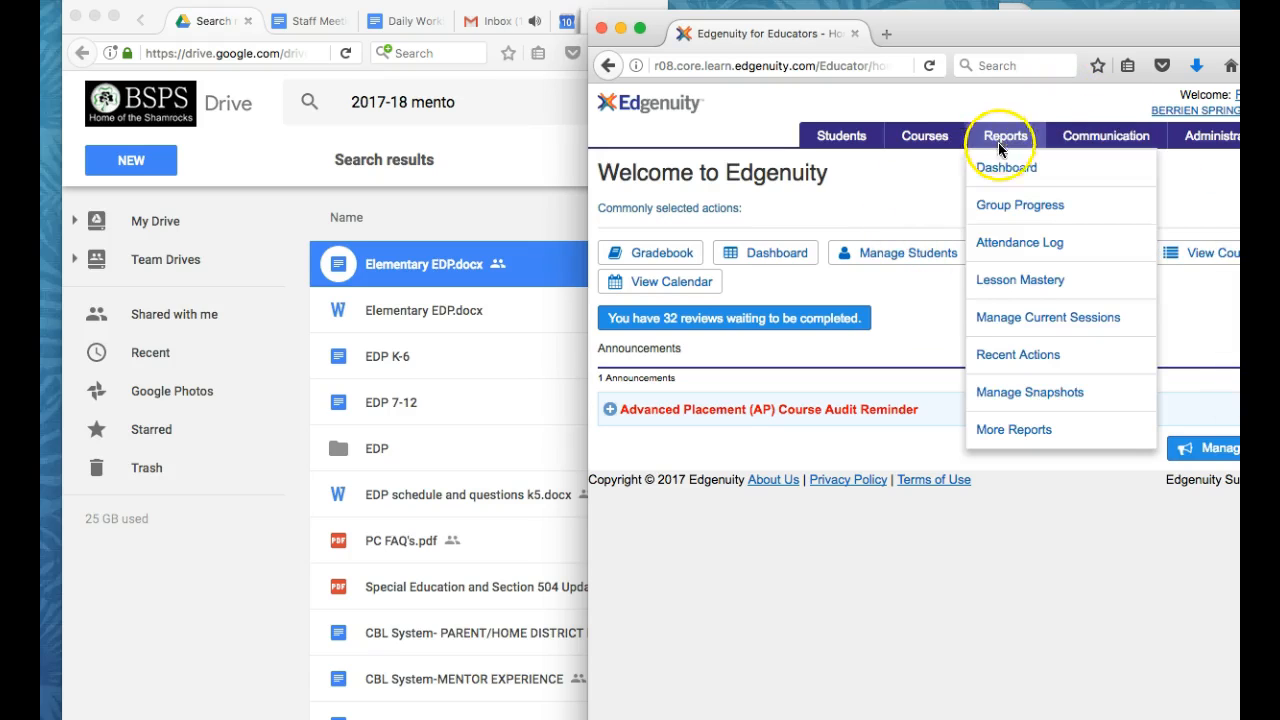
click(1000, 161)
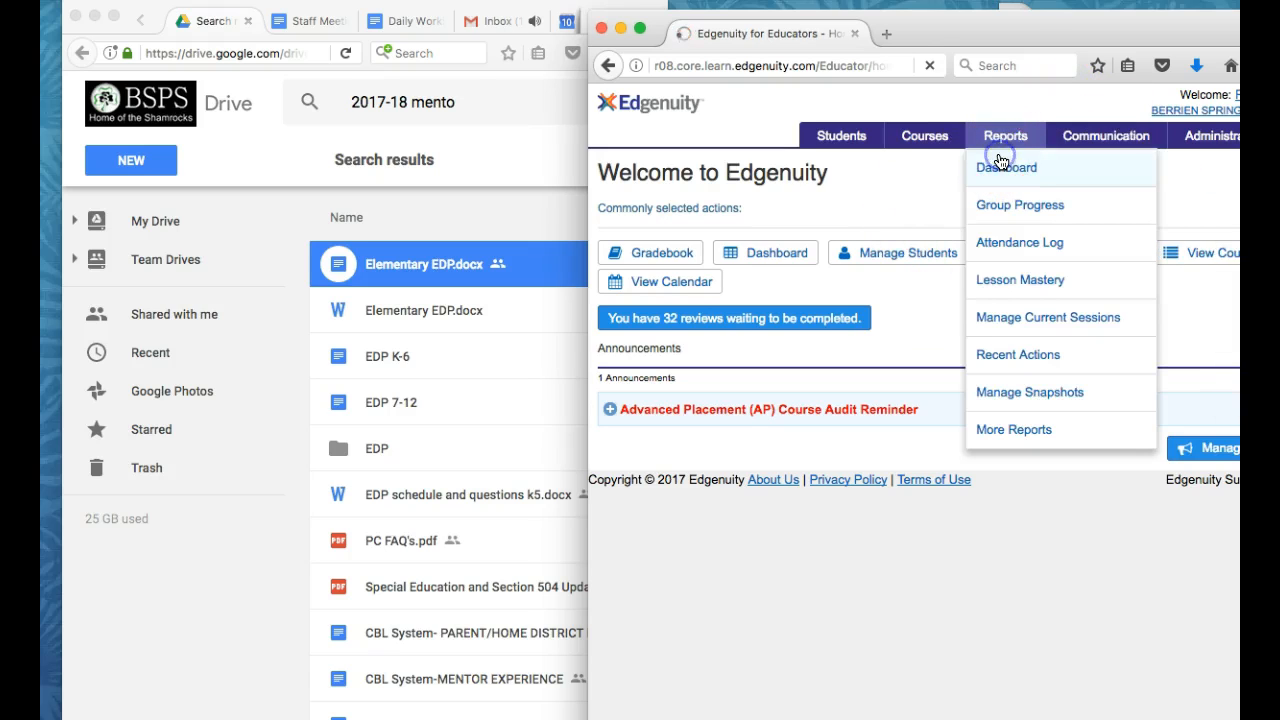
click(729, 212)
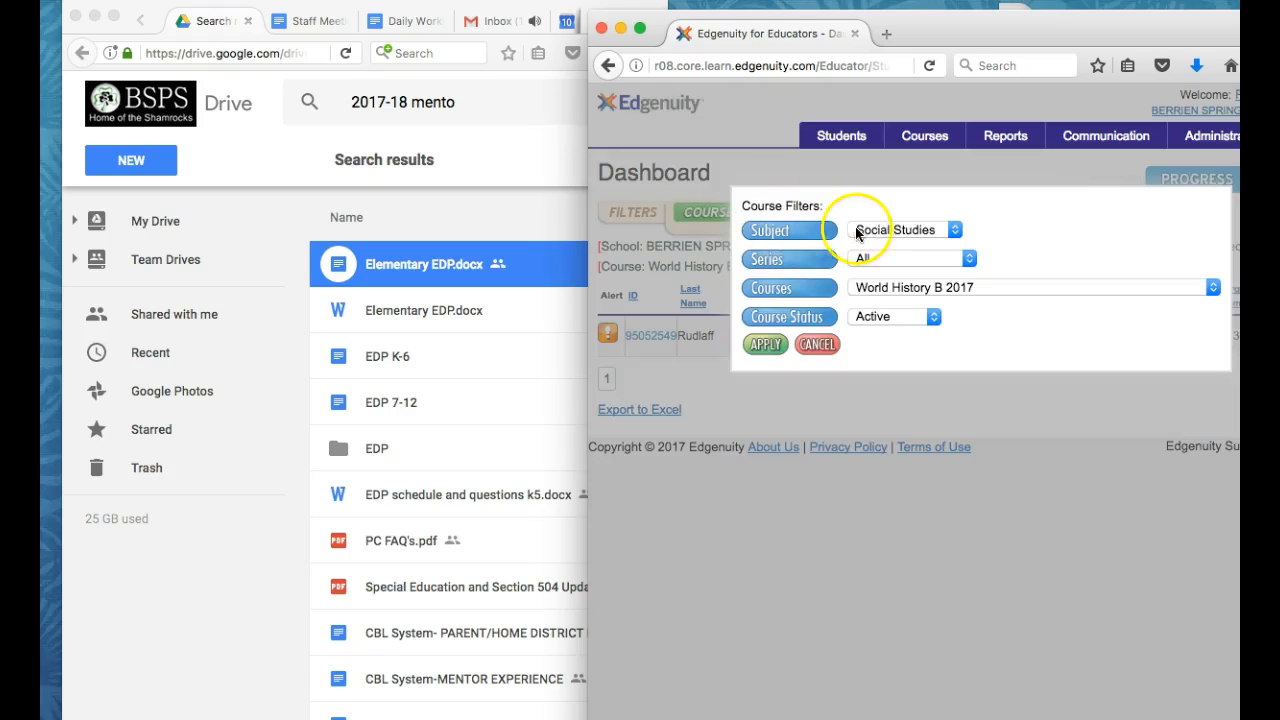
- Bring the PowerSchool ALGEBRA1 A scoresheet back up in the other browser window, beside the Edgenuity filters
click(475, 68)
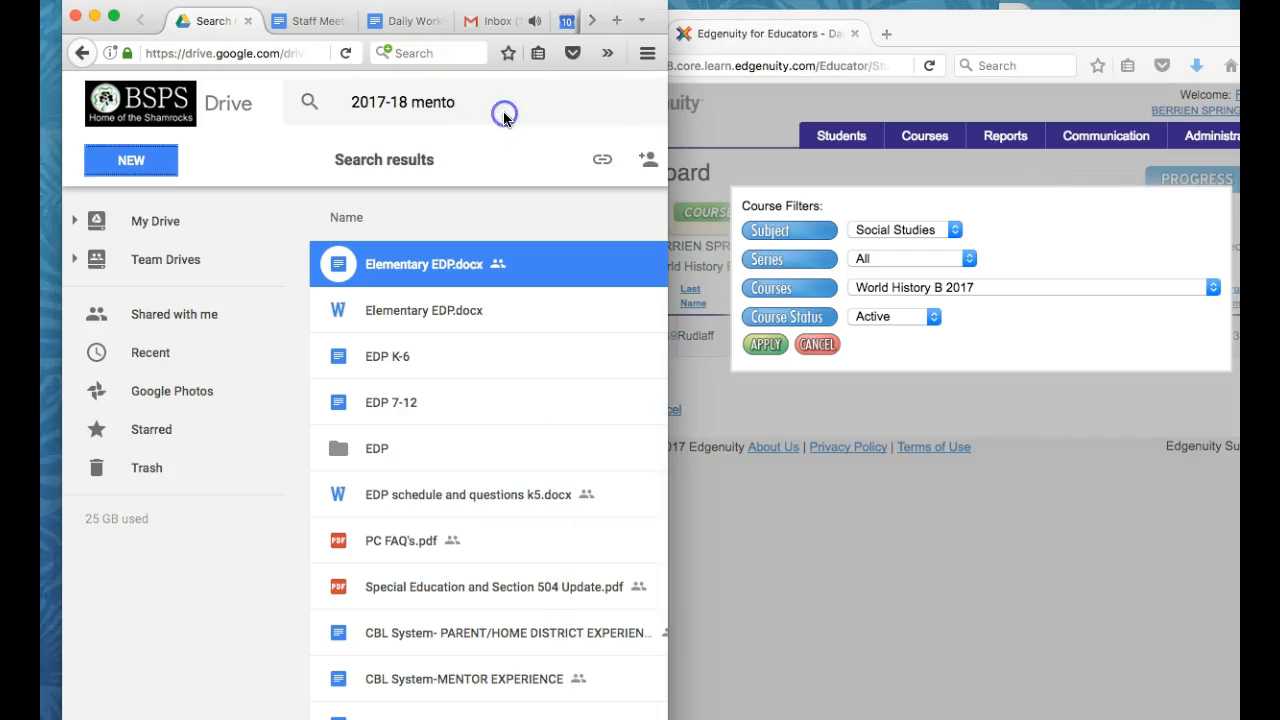
click(586, 24)
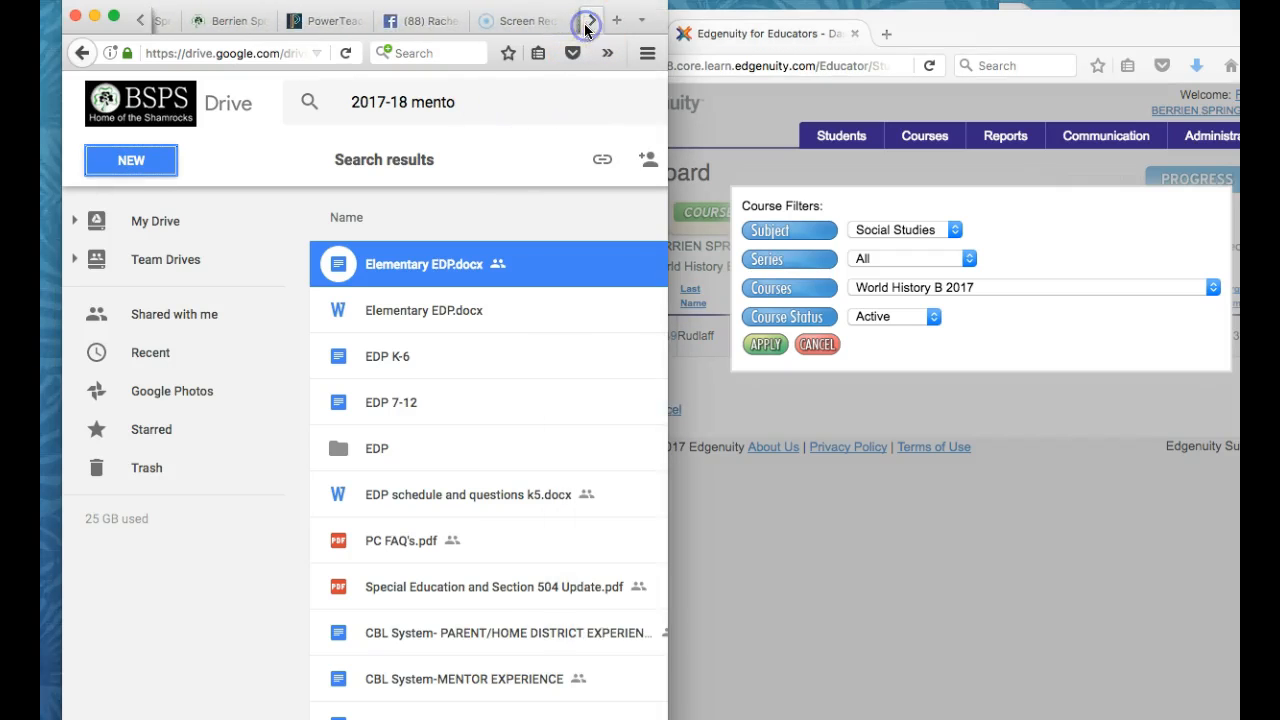
click(322, 22)
click(865, 447)
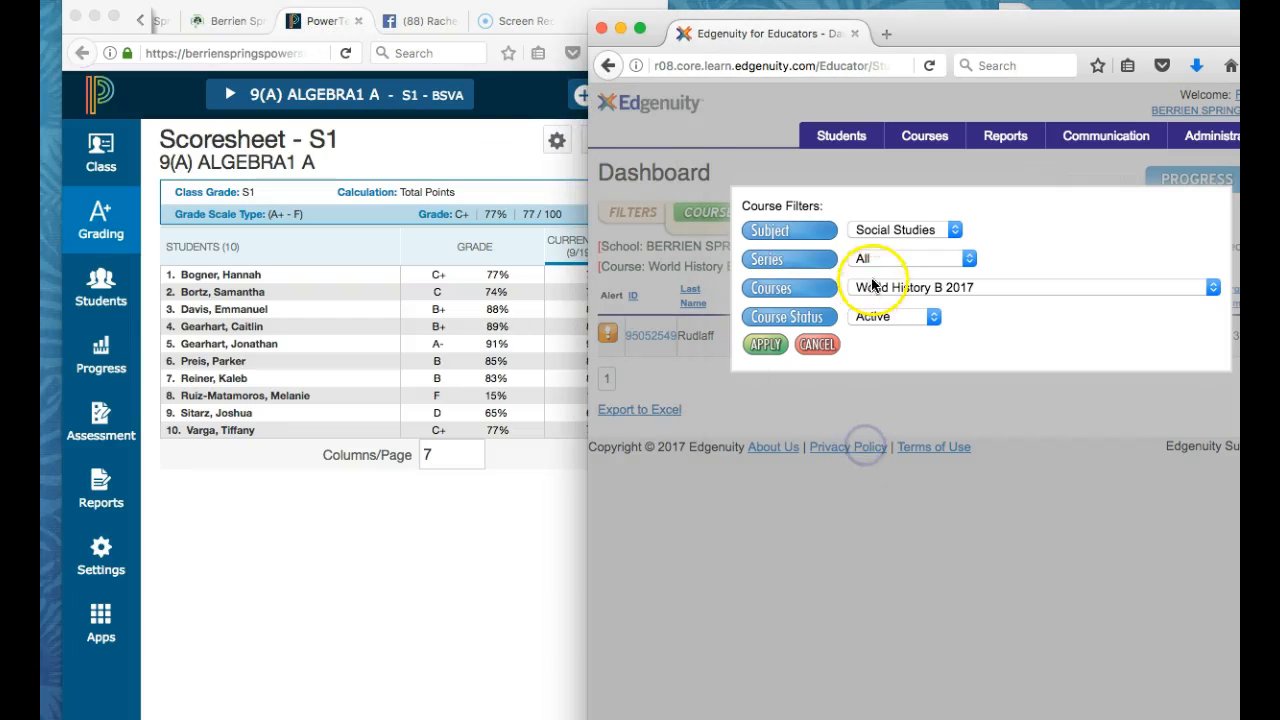
- Filter the Edgenuity dashboard by the Math subject and the Algebra I A 2017 course
click(900, 231)
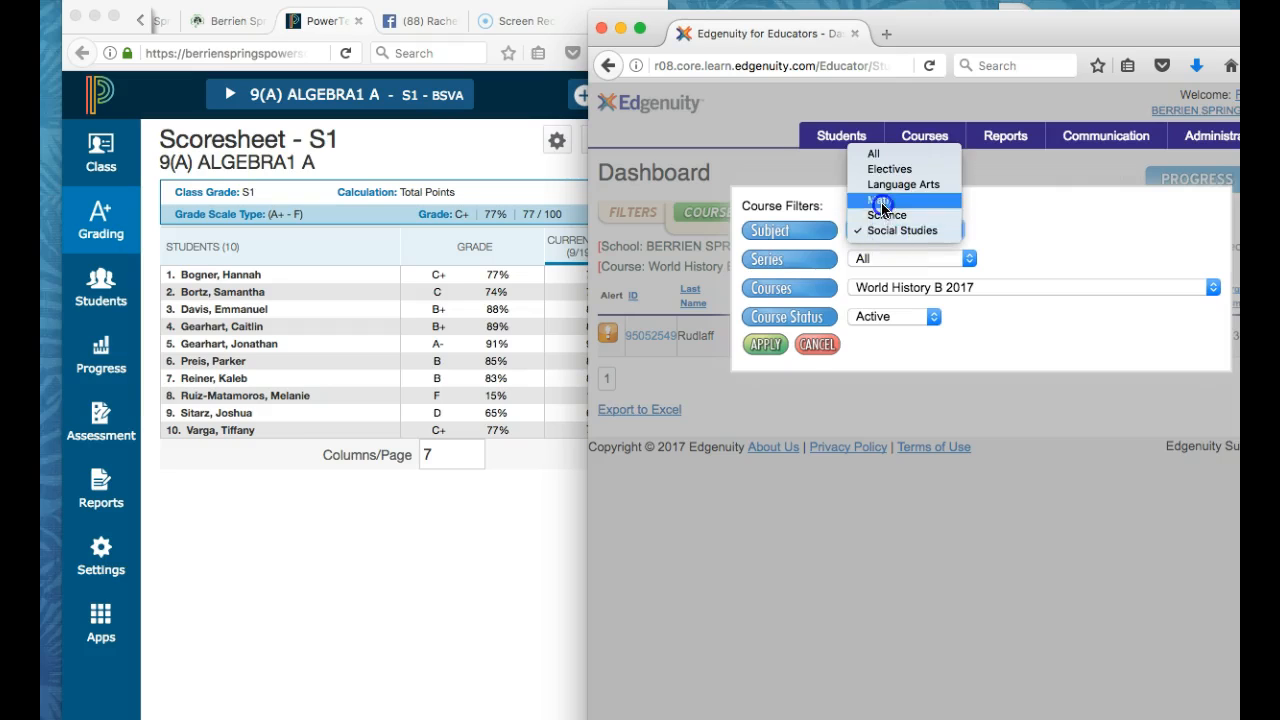
click(882, 202)
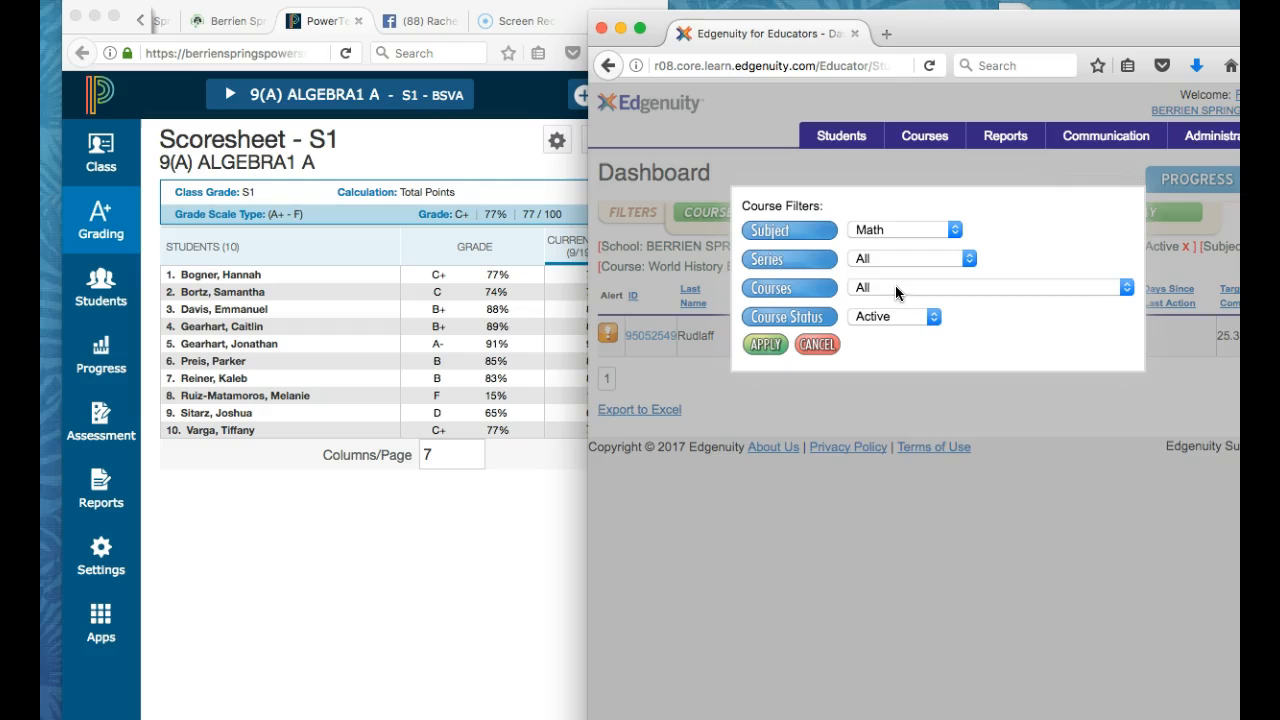
click(895, 286)
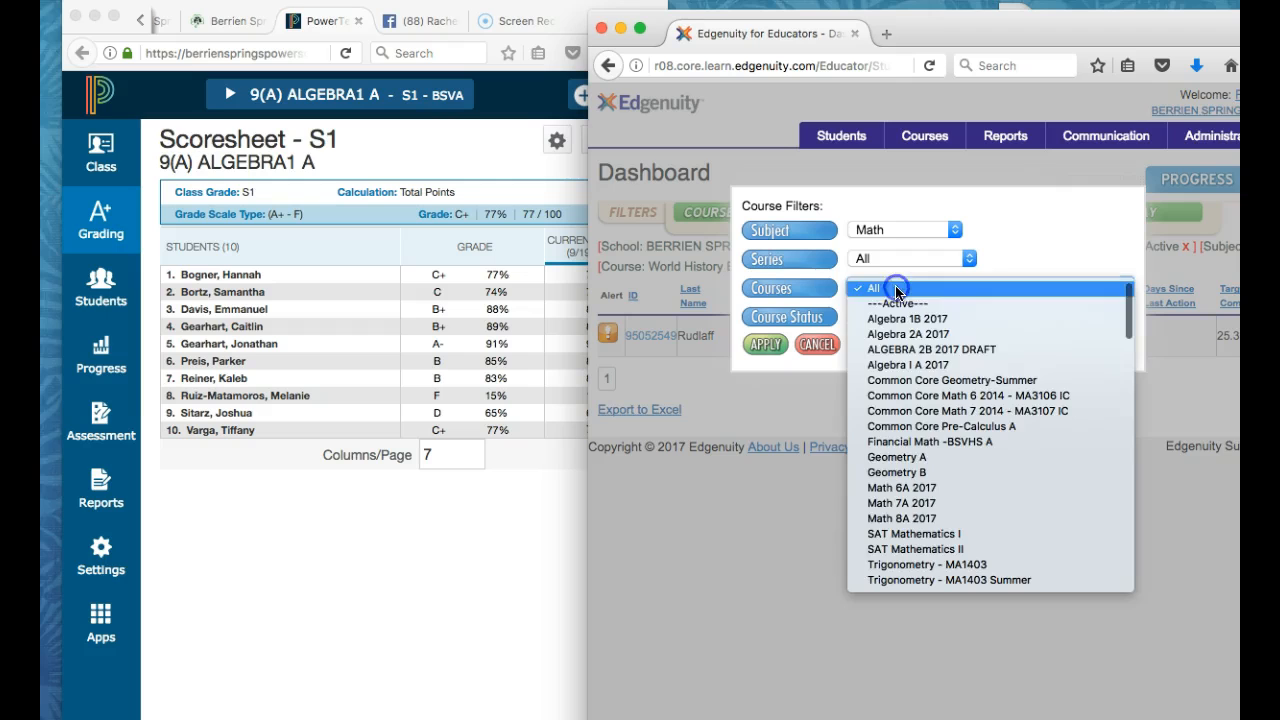
click(908, 364)
click(765, 344)
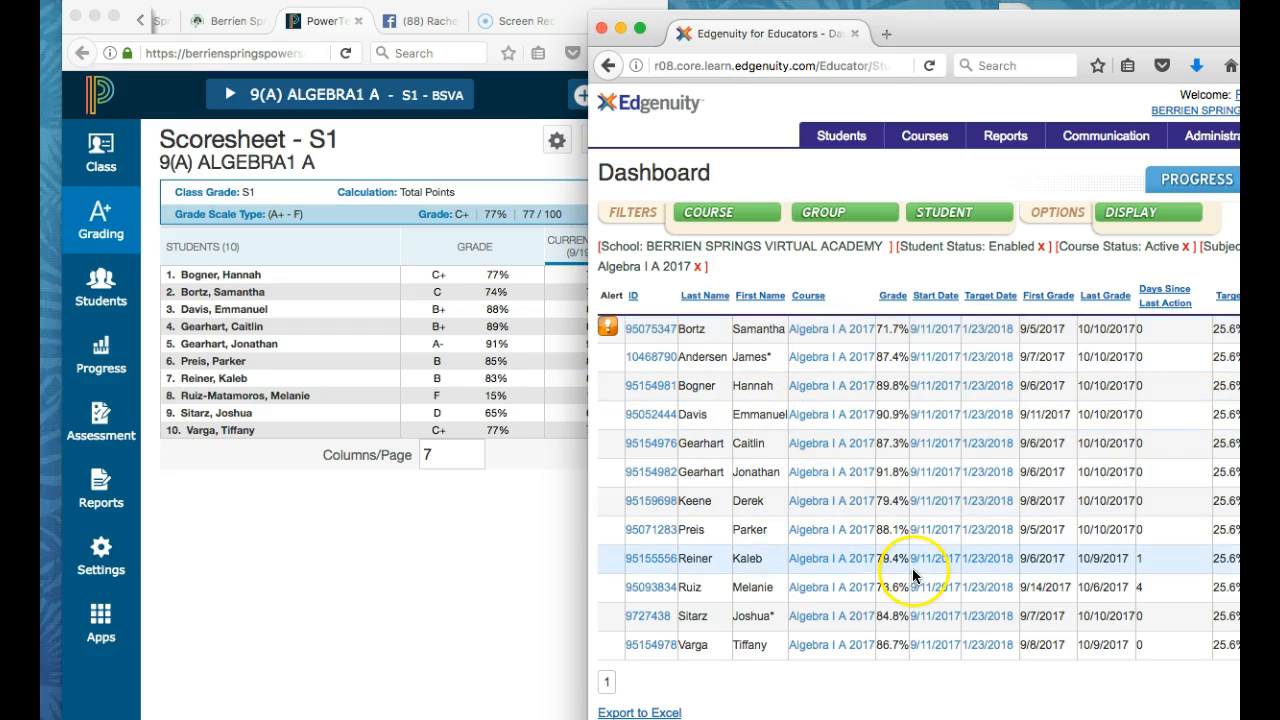
- Bring the whole Edgenuity dashboard into view and set its displayed grade type to Actual Grade
drag(997, 35, 860, 31)
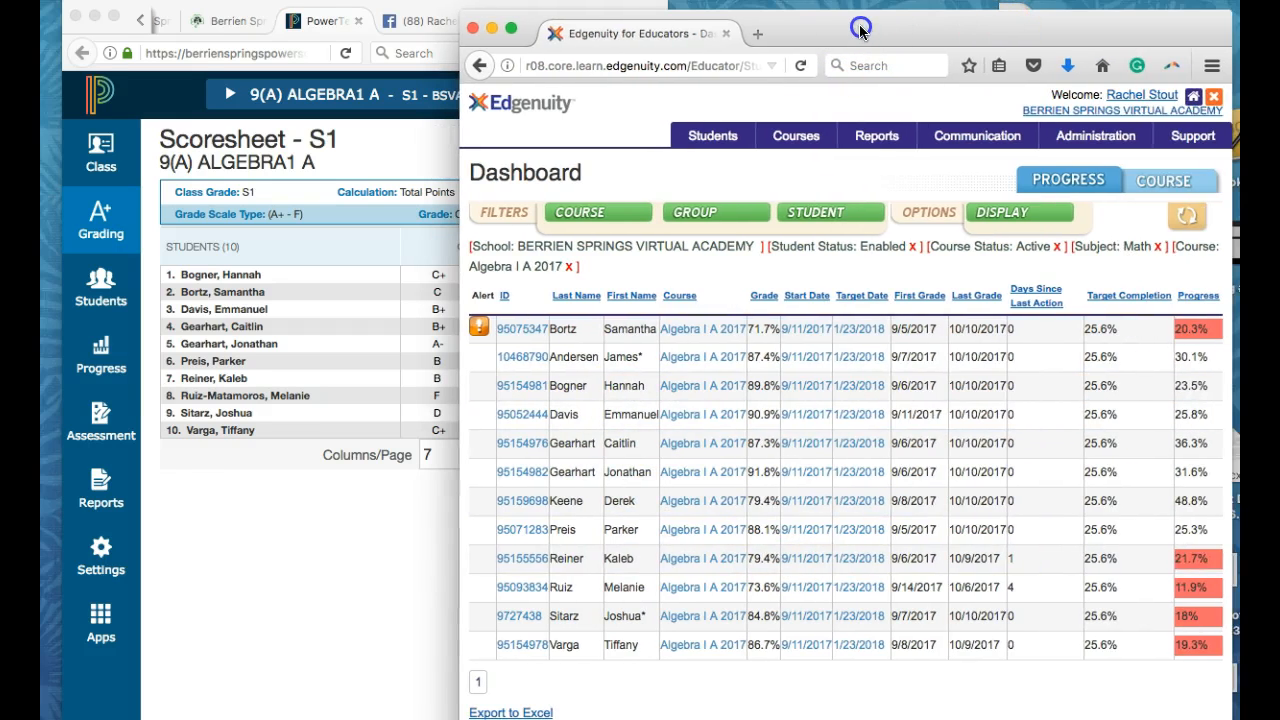
click(1021, 218)
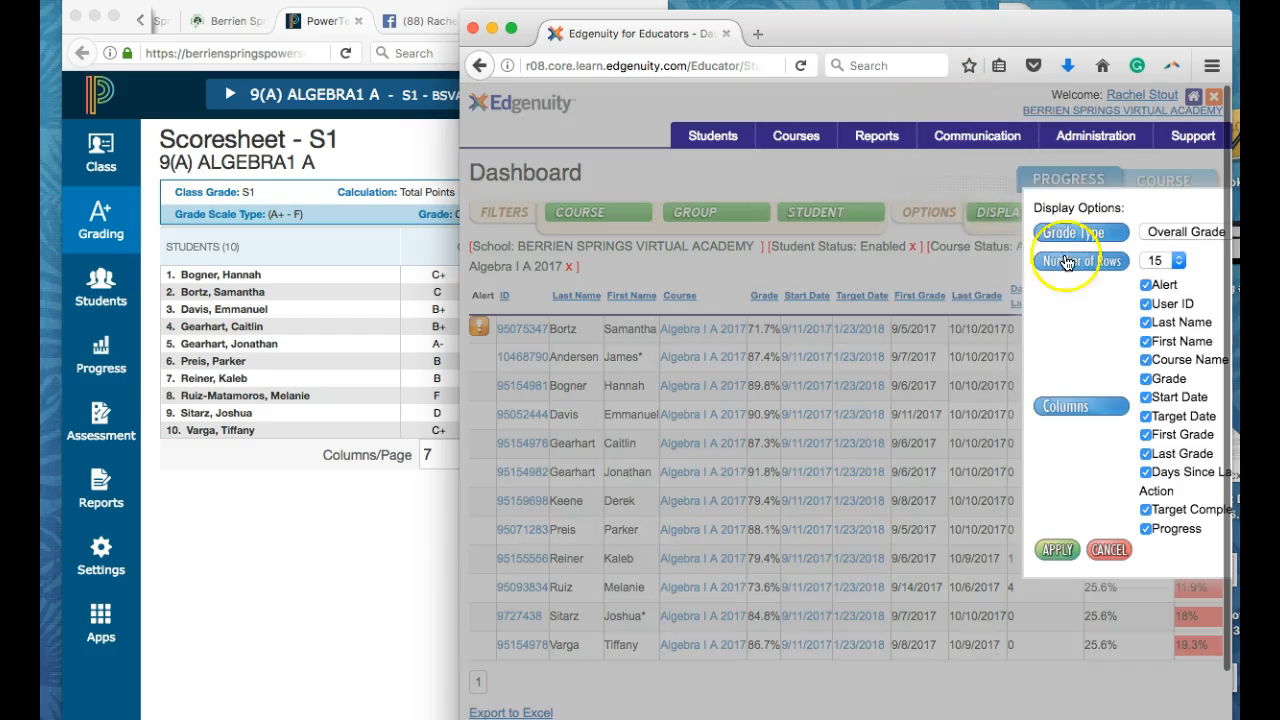
click(1161, 237)
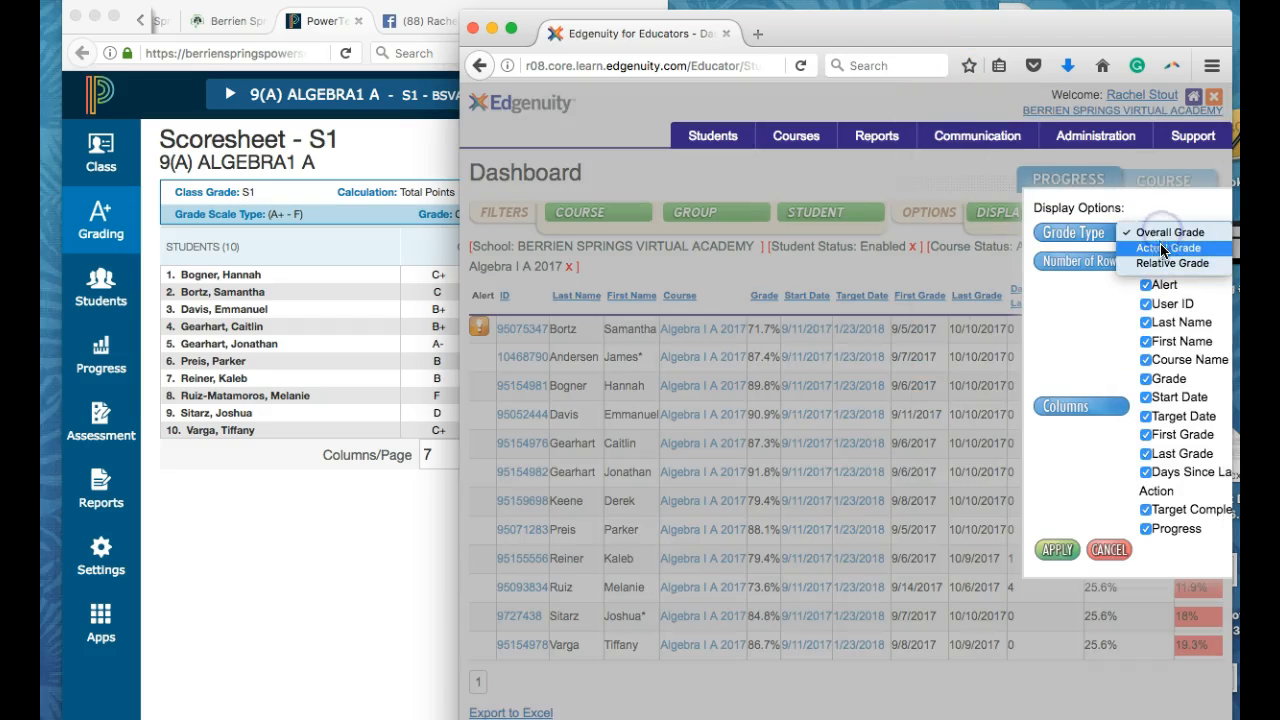
click(1161, 248)
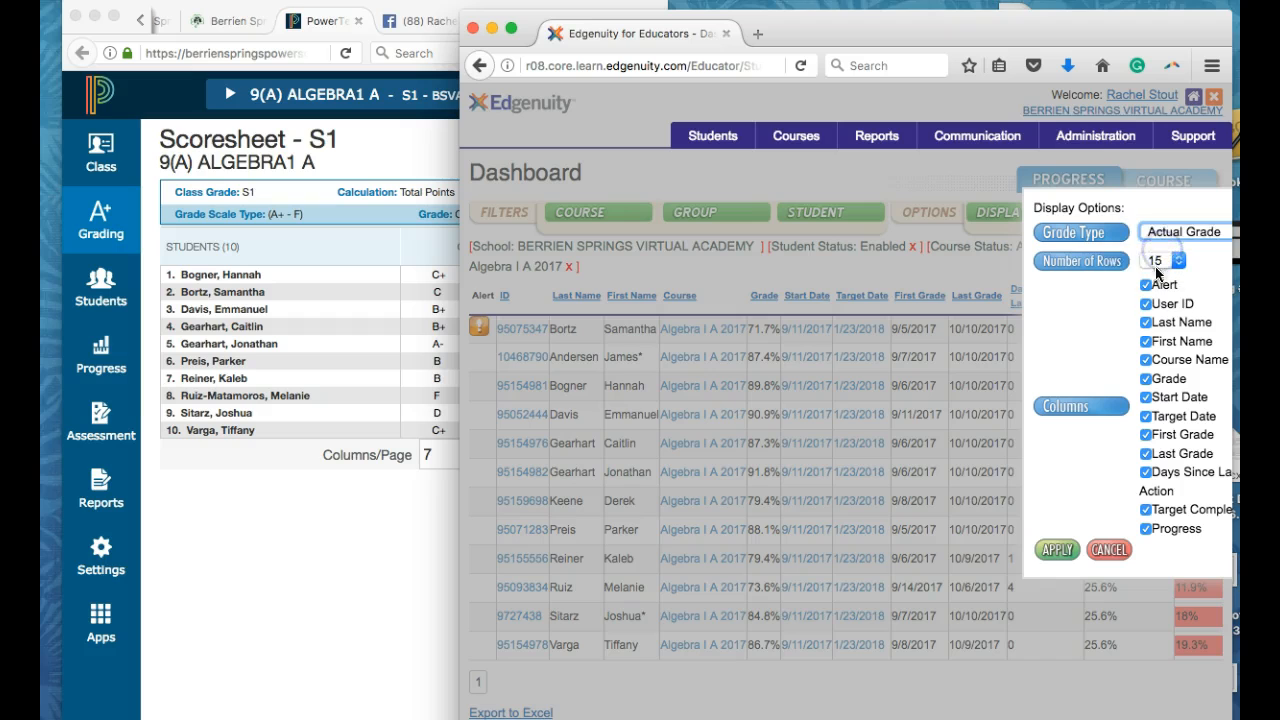
click(1059, 553)
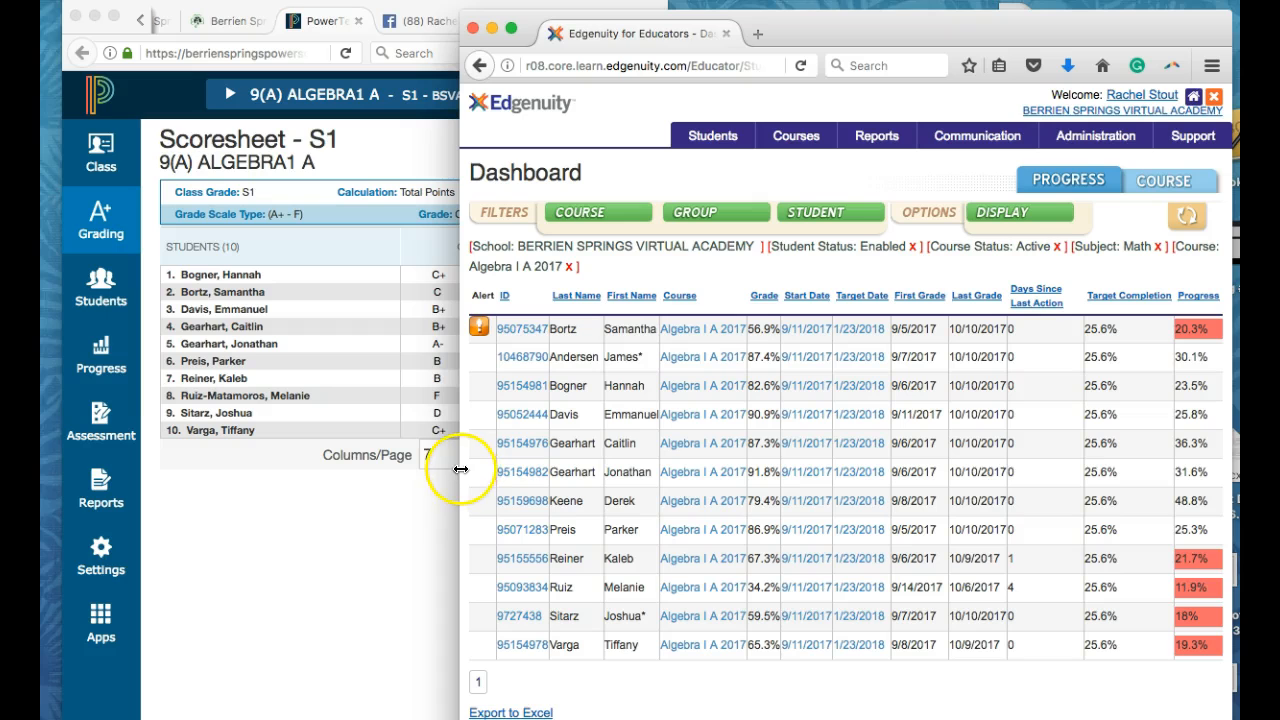
- Narrow the dashboard window to uncover the scoresheet, and set the row 2 student's Current Grade in Online course to 57
drag(460, 469, 668, 516)
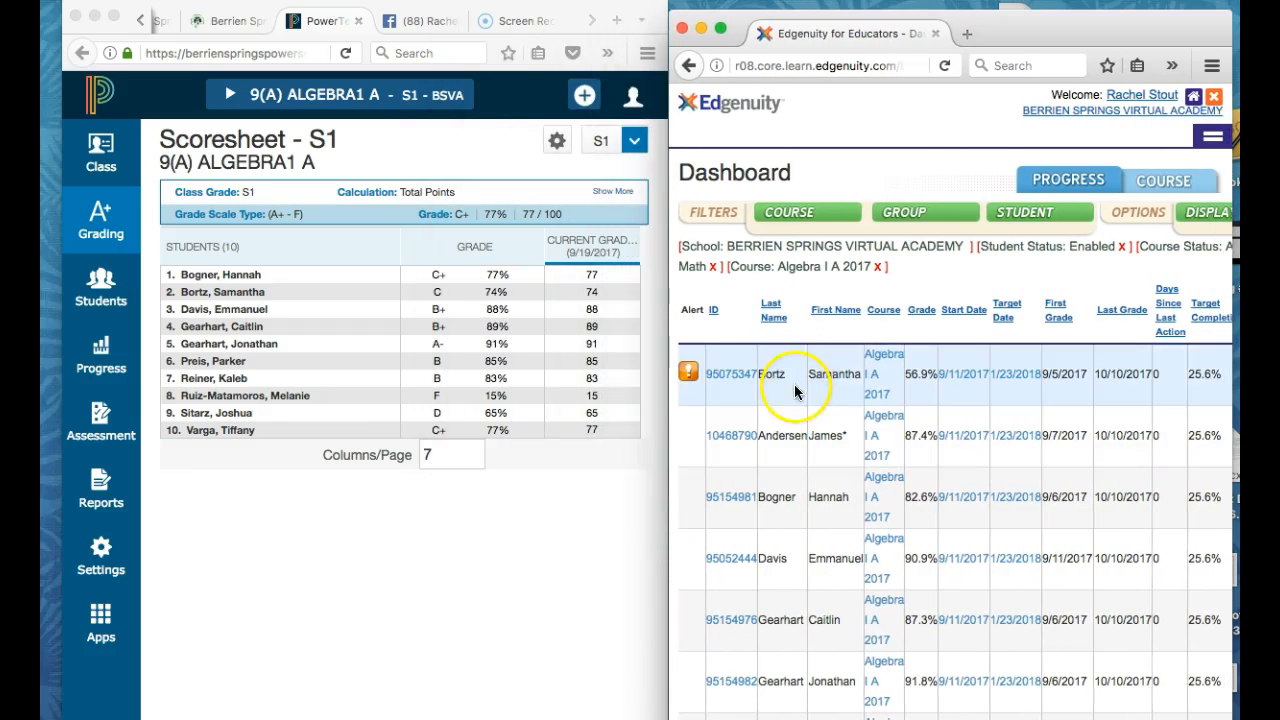
click(578, 291)
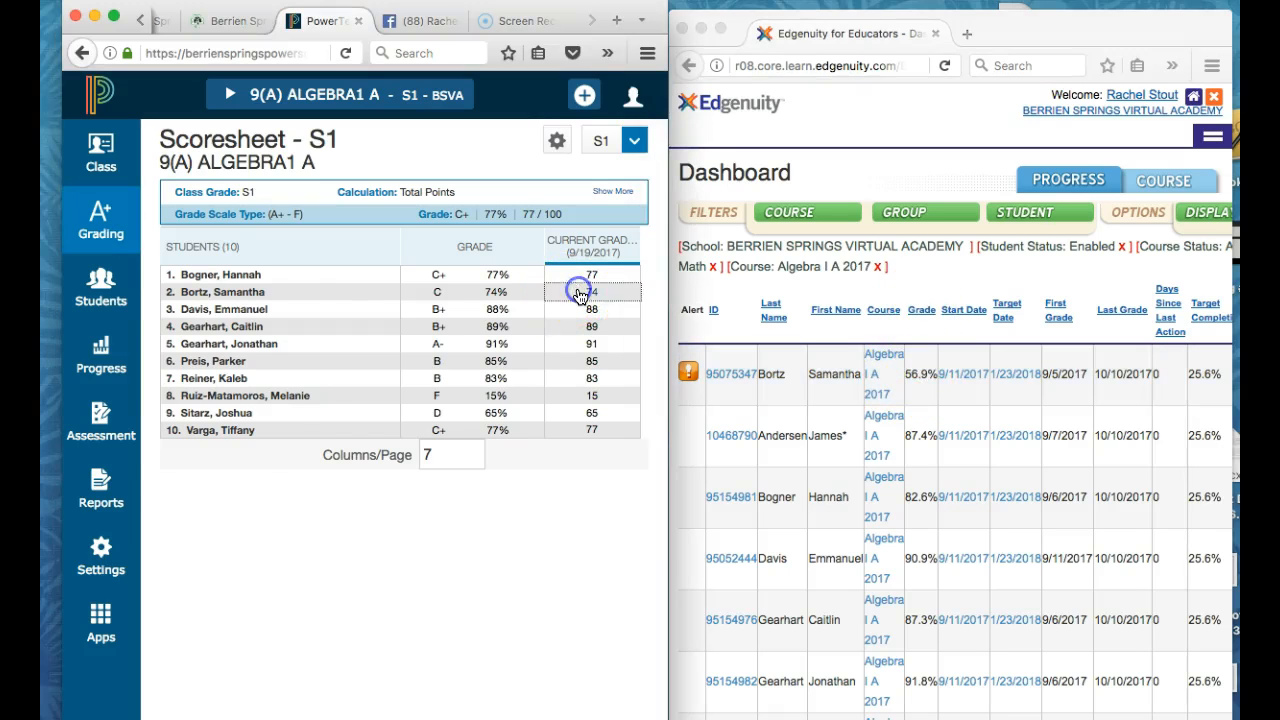
click(629, 297)
click(629, 296)
click(504, 392)
click(447, 350)
click(381, 375)
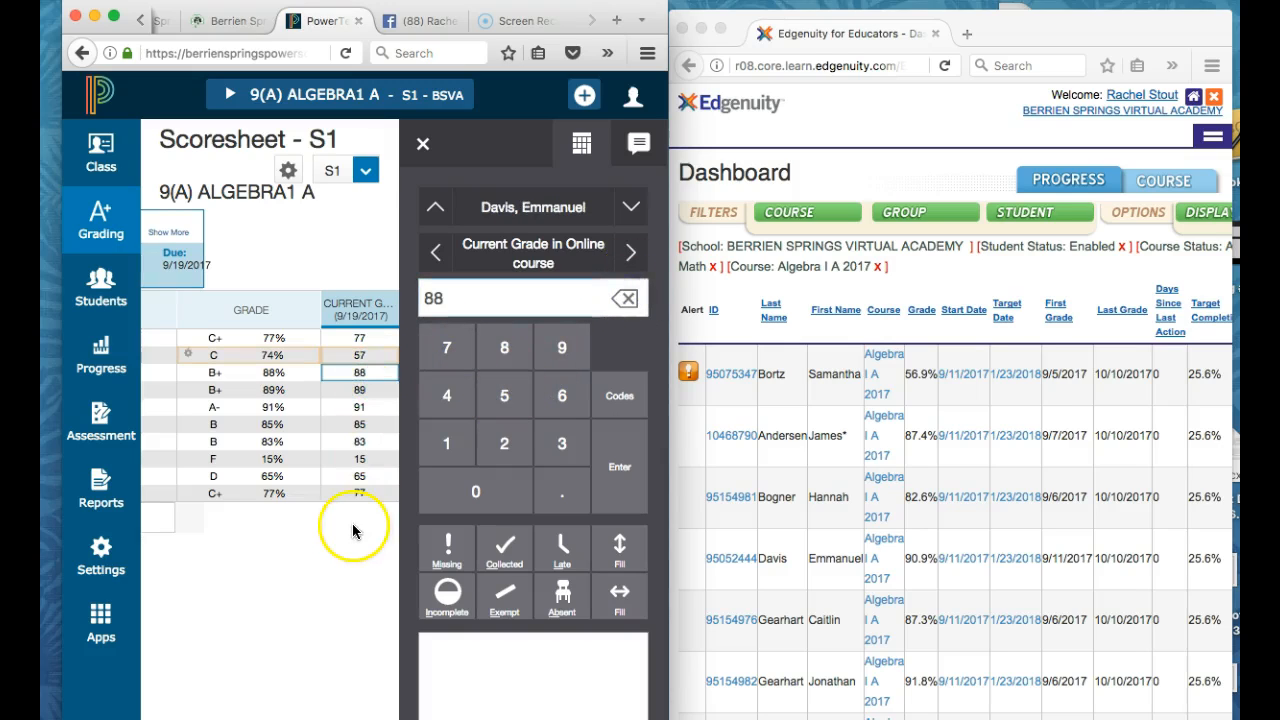
- Set the row 1 student's Current Grade in Online course to 83
scroll(333, 590, left, 3)
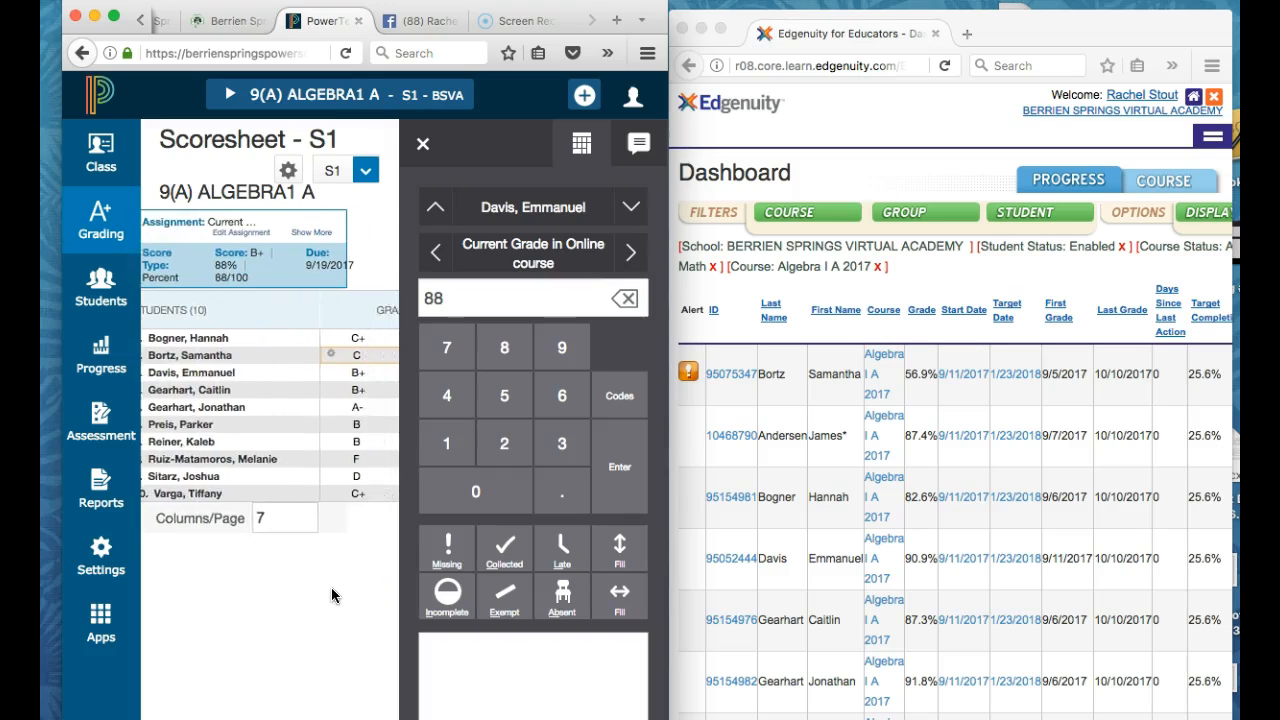
scroll(331, 587, right, 3)
click(360, 342)
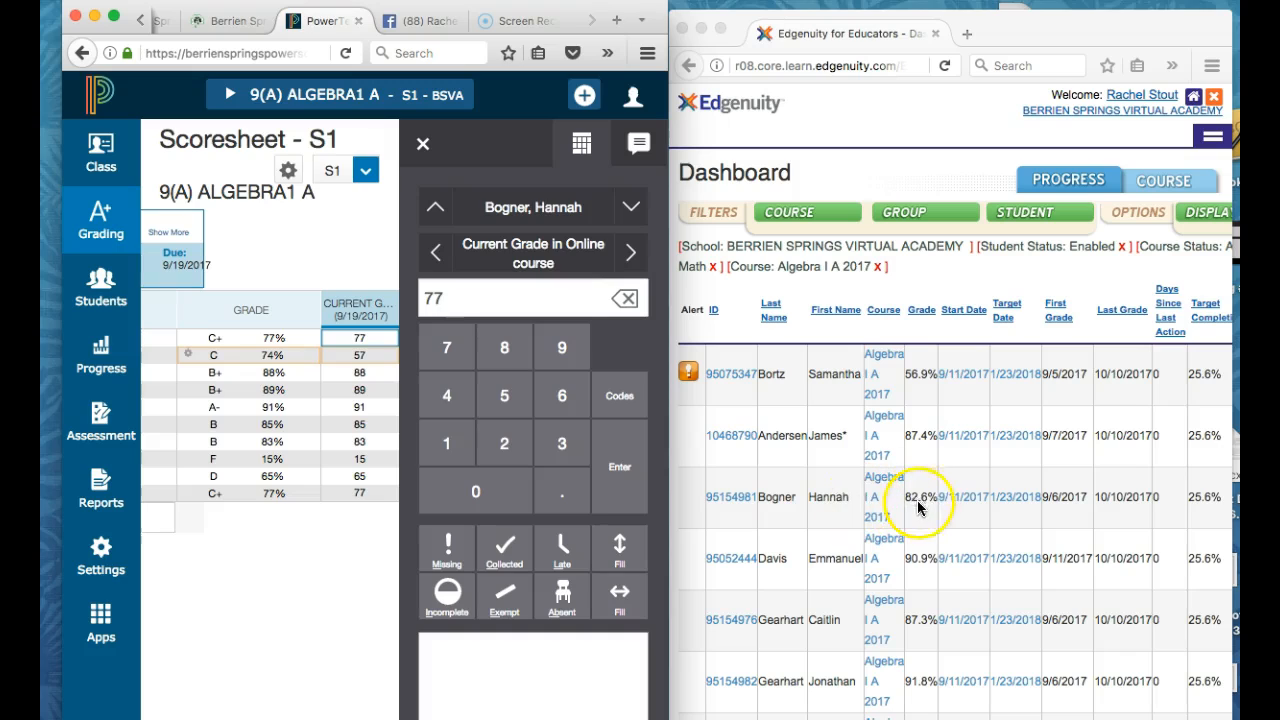
click(612, 299)
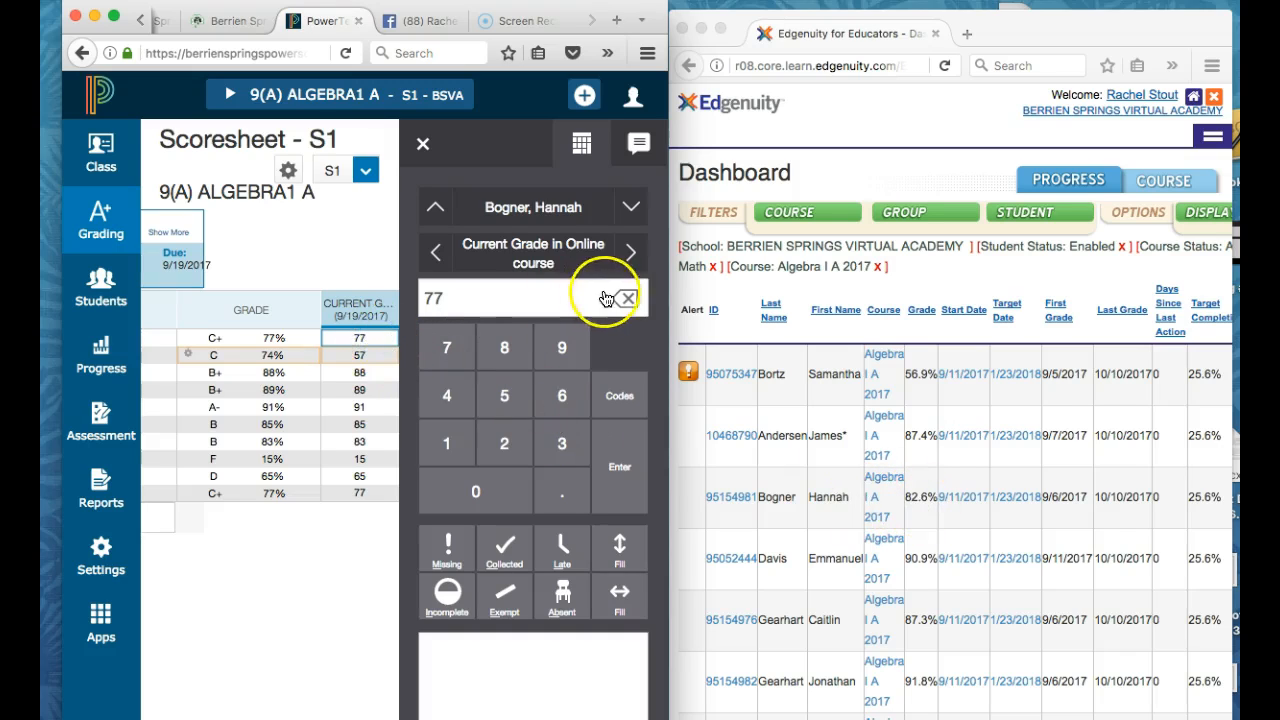
click(612, 299)
click(505, 346)
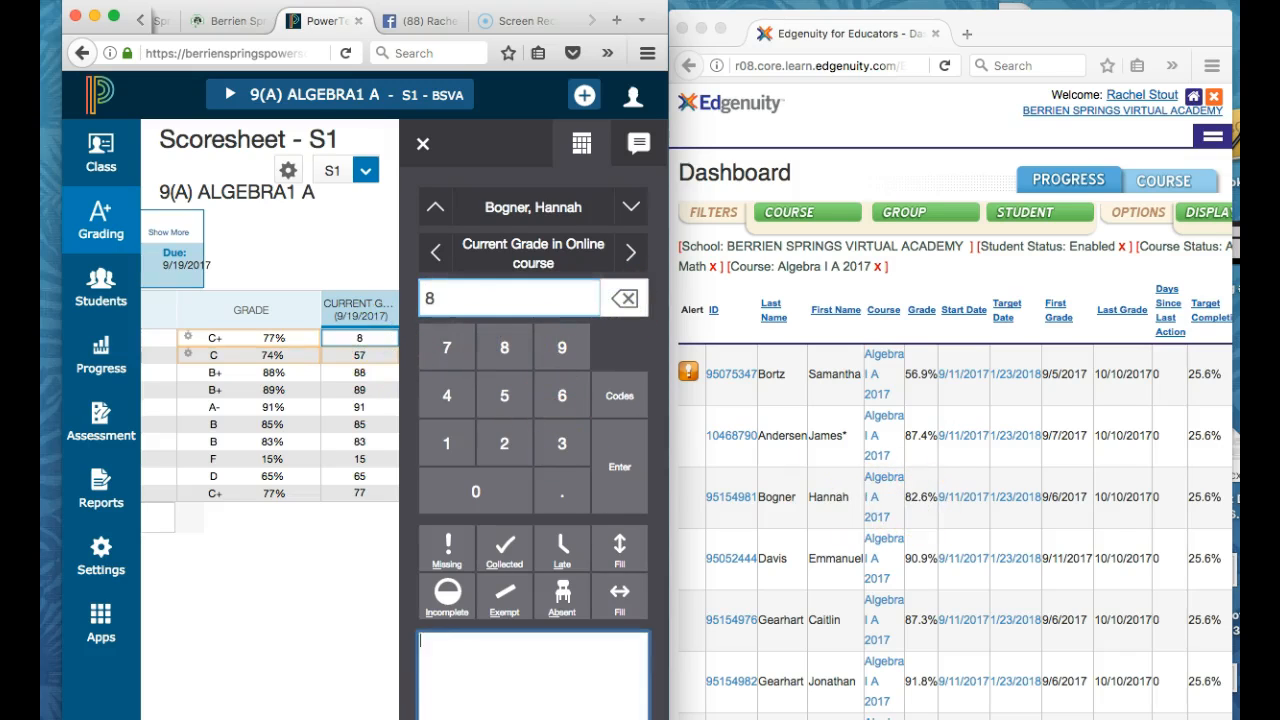
click(562, 444)
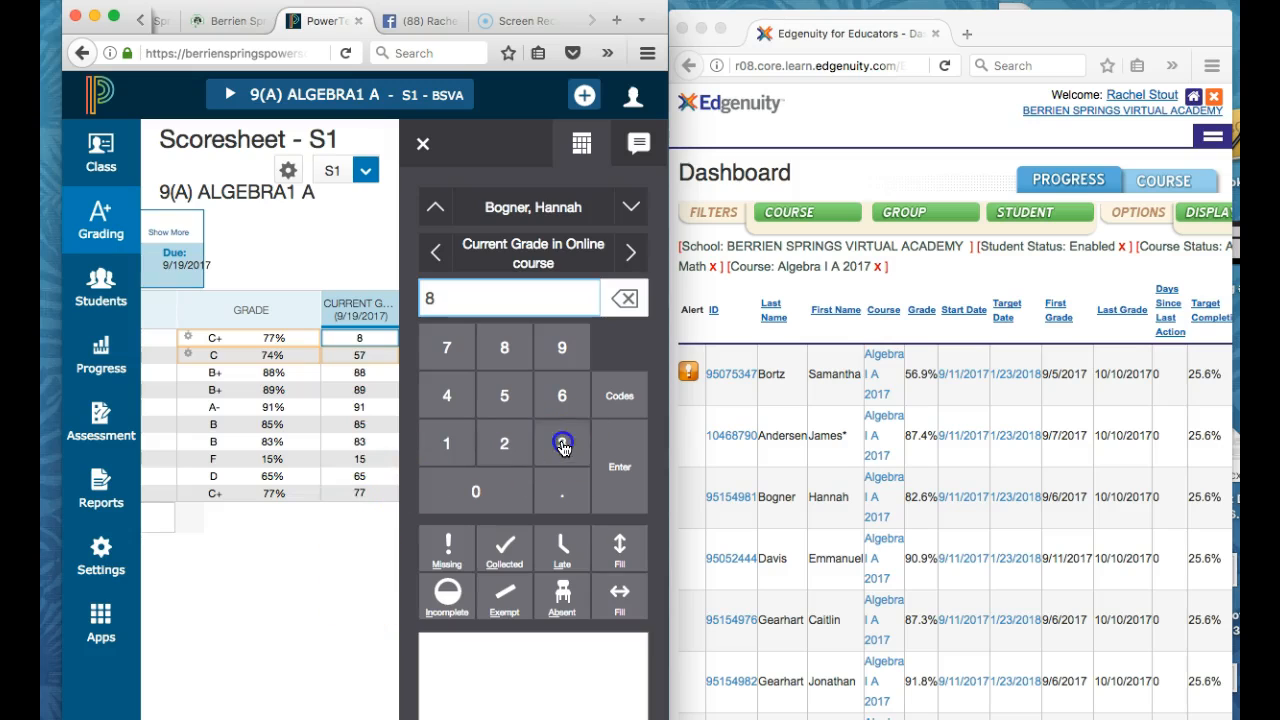
click(614, 471)
- Set the current online course grades of the students in rows 3 and 4 to 91 and 88
click(366, 374)
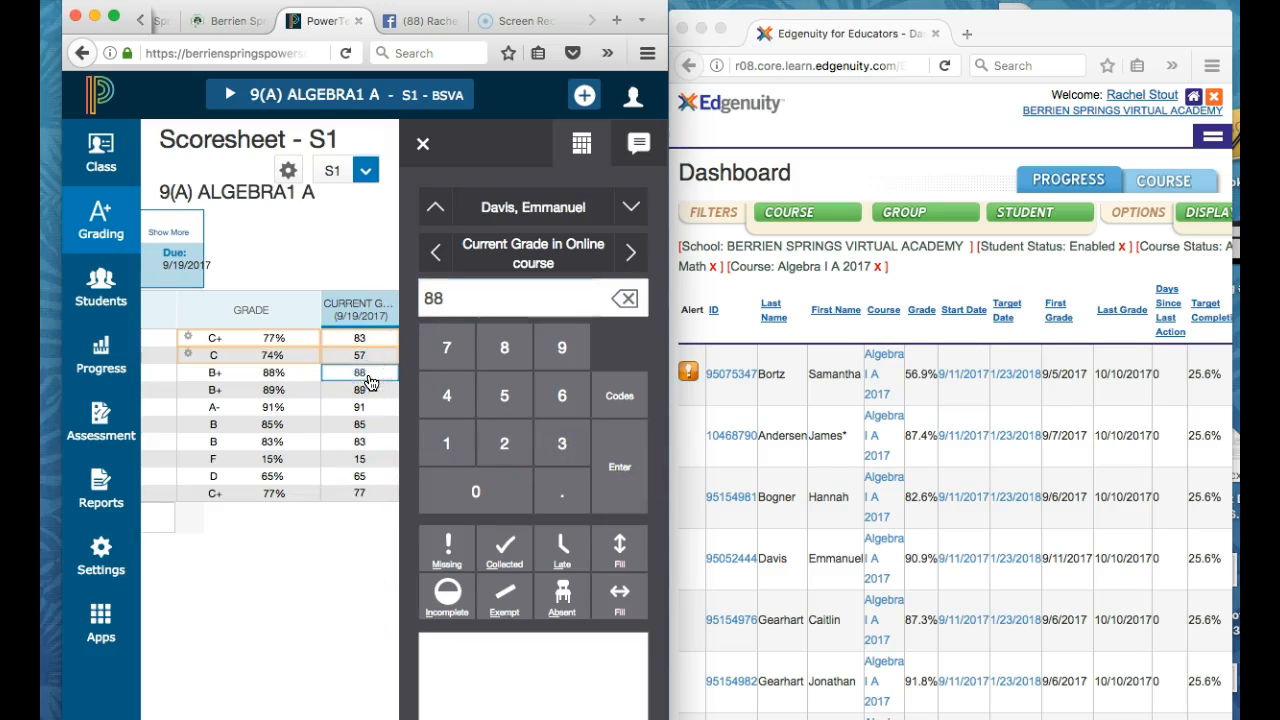
click(278, 587)
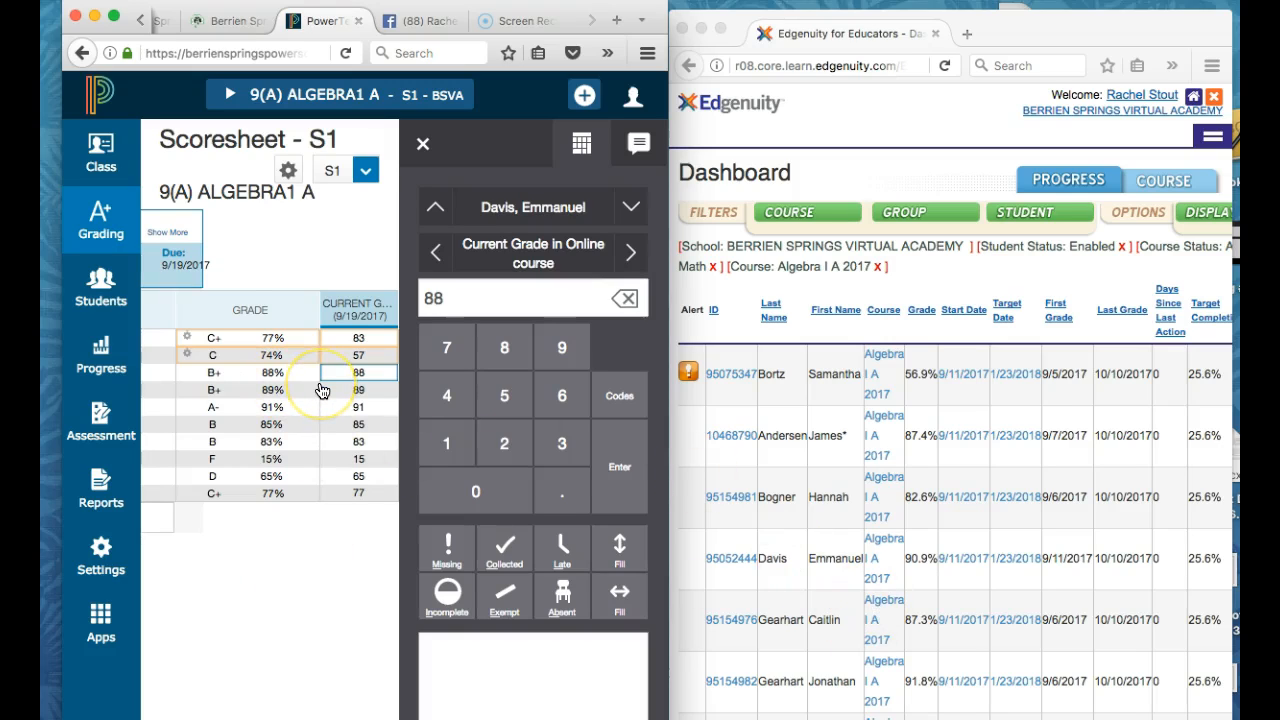
text(1)
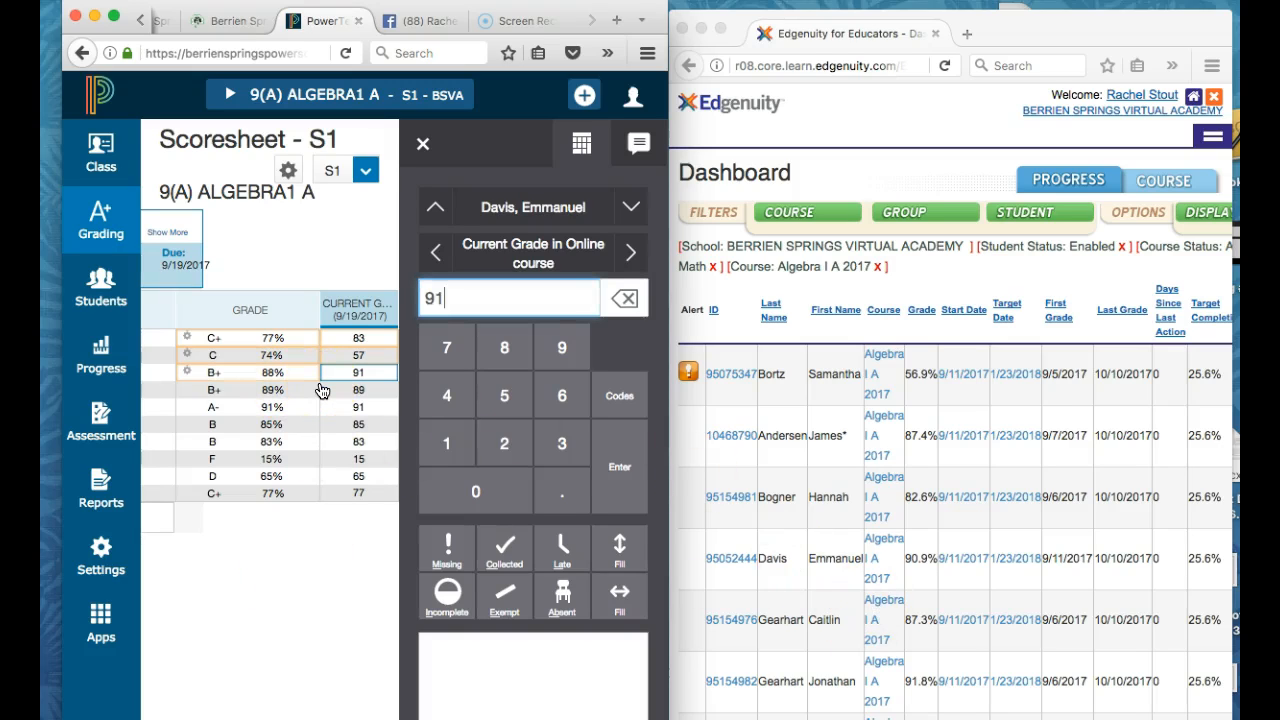
key(Return)
scroll(334, 491, left, 5)
scroll(334, 491, right, 5)
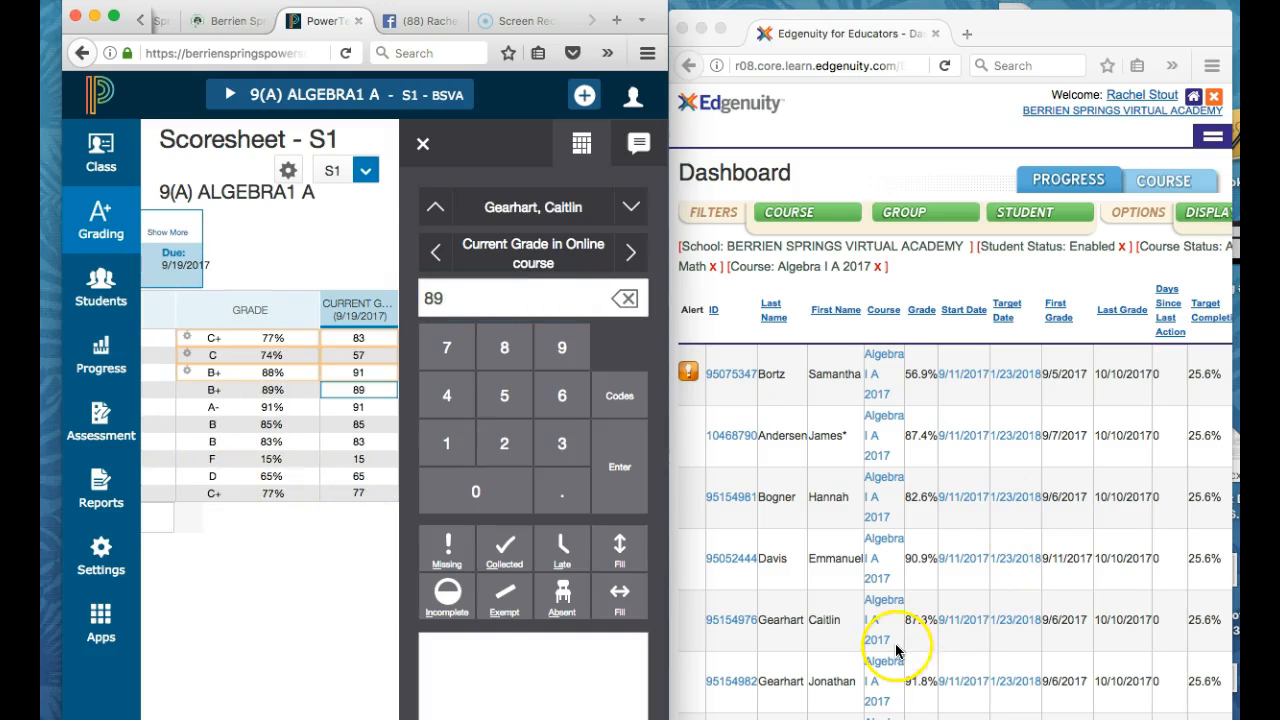
text(88)
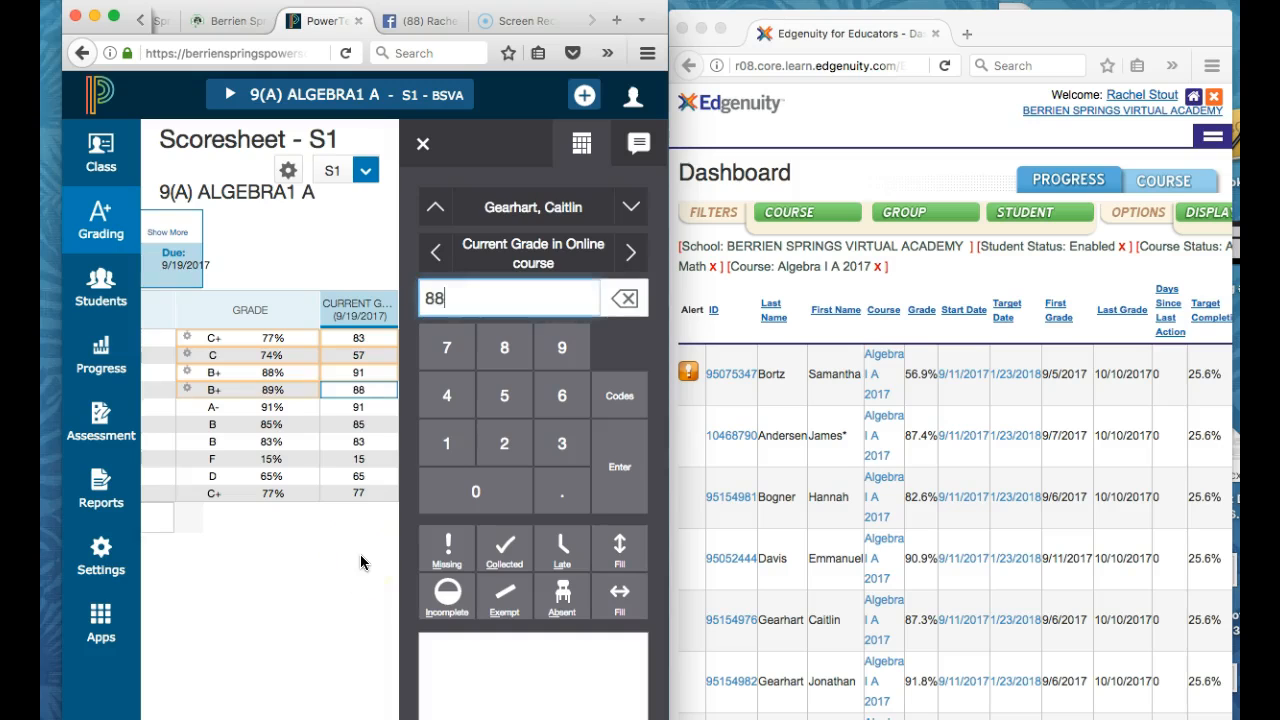
key(Return)
- Set the current online course grades of the students in rows 5 and 6 to 92 and 87
scroll(290, 542, left, 5)
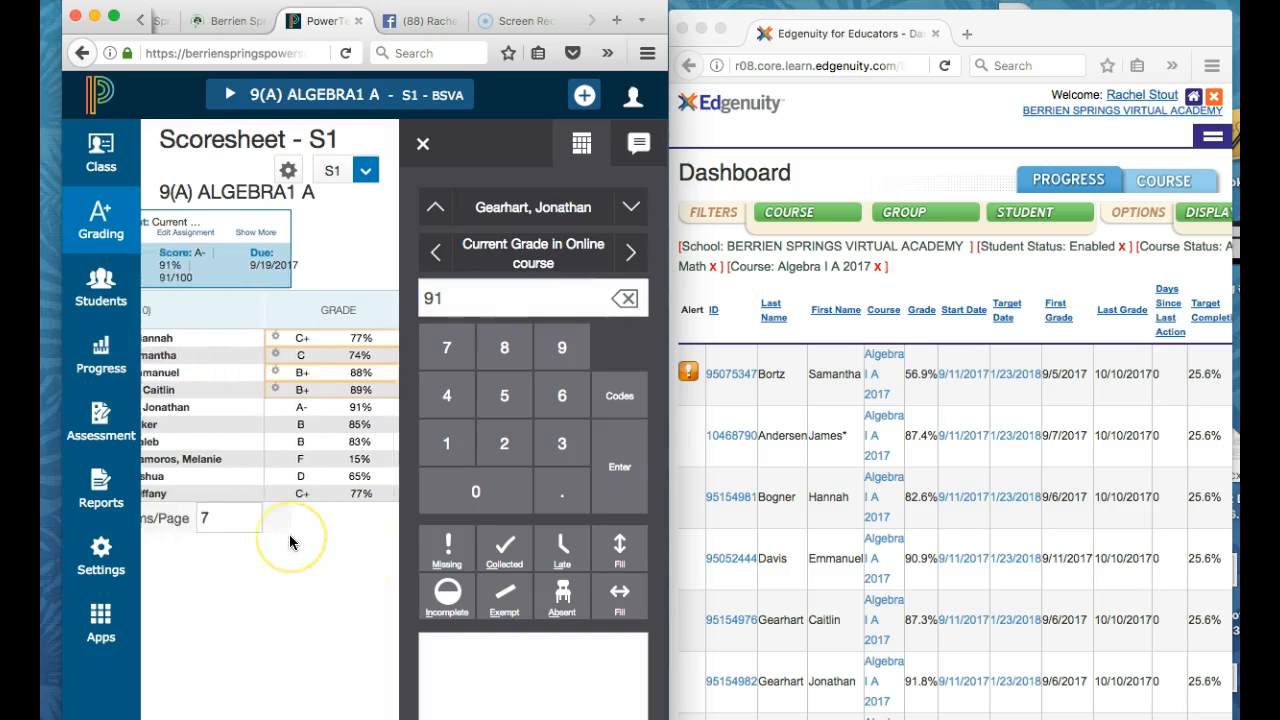
scroll(290, 542, right, 5)
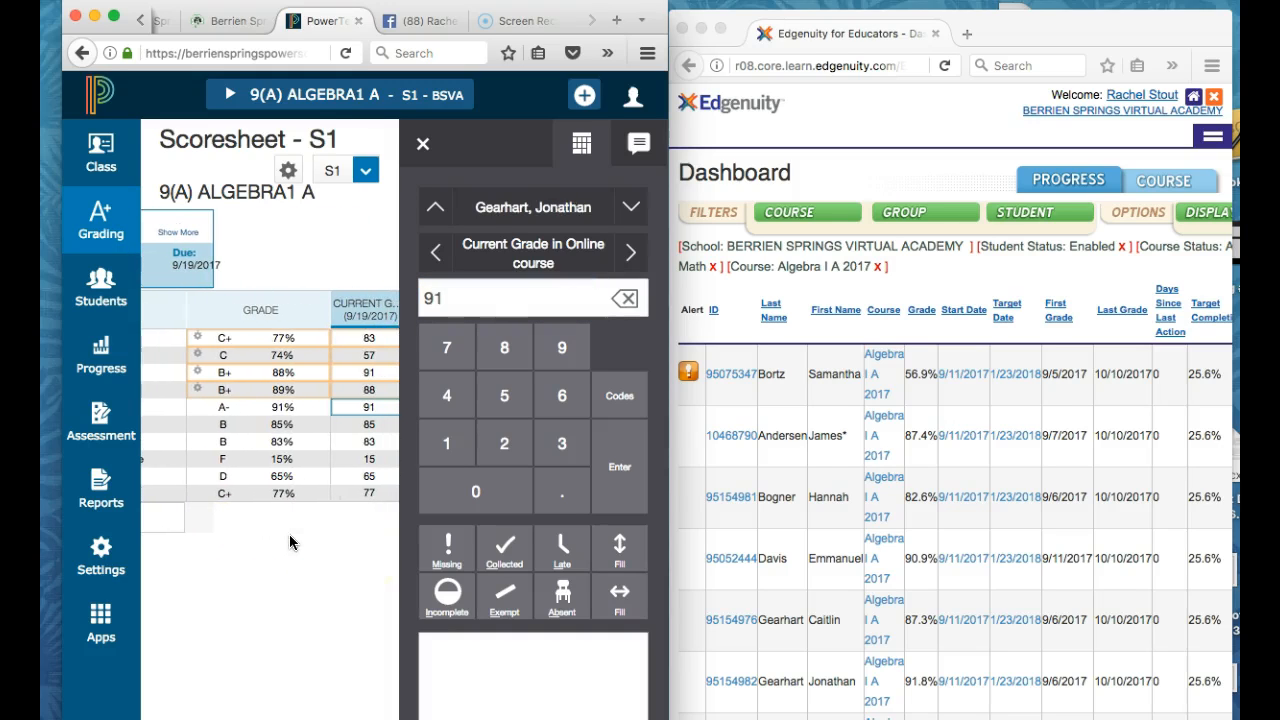
text(92)
key(Return)
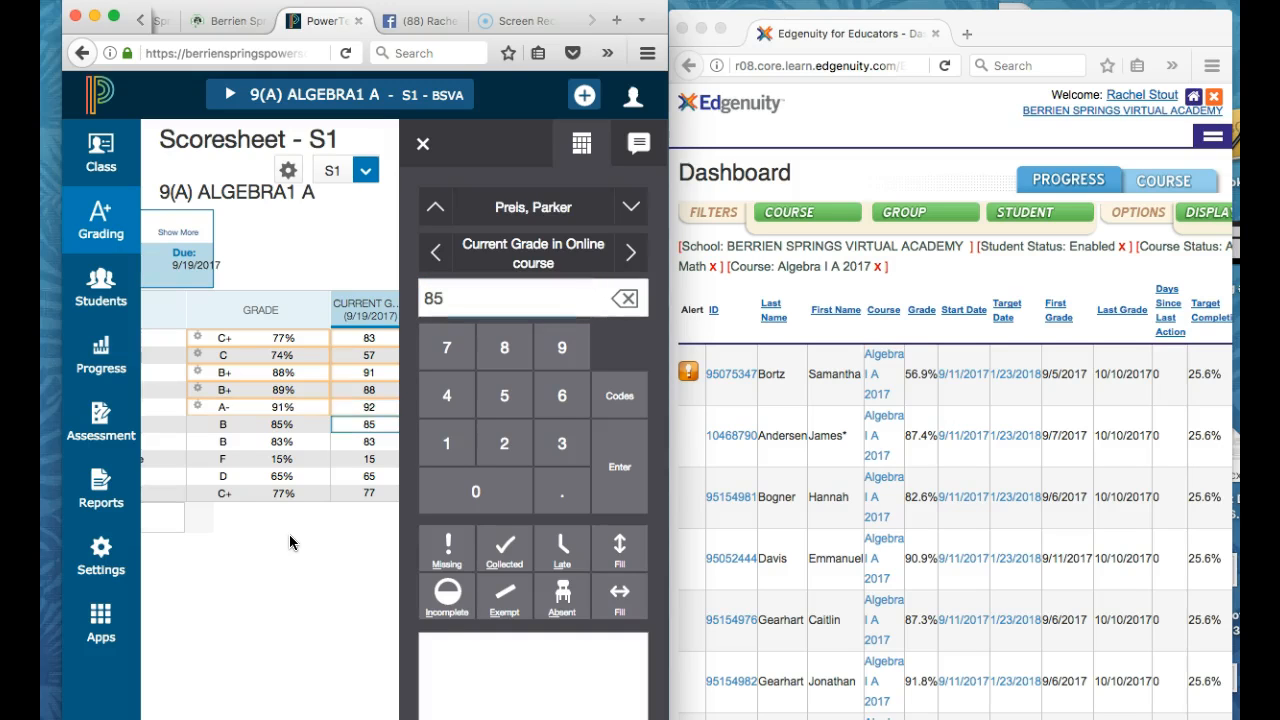
scroll(265, 542, left, 5)
scroll(262, 542, right, 5)
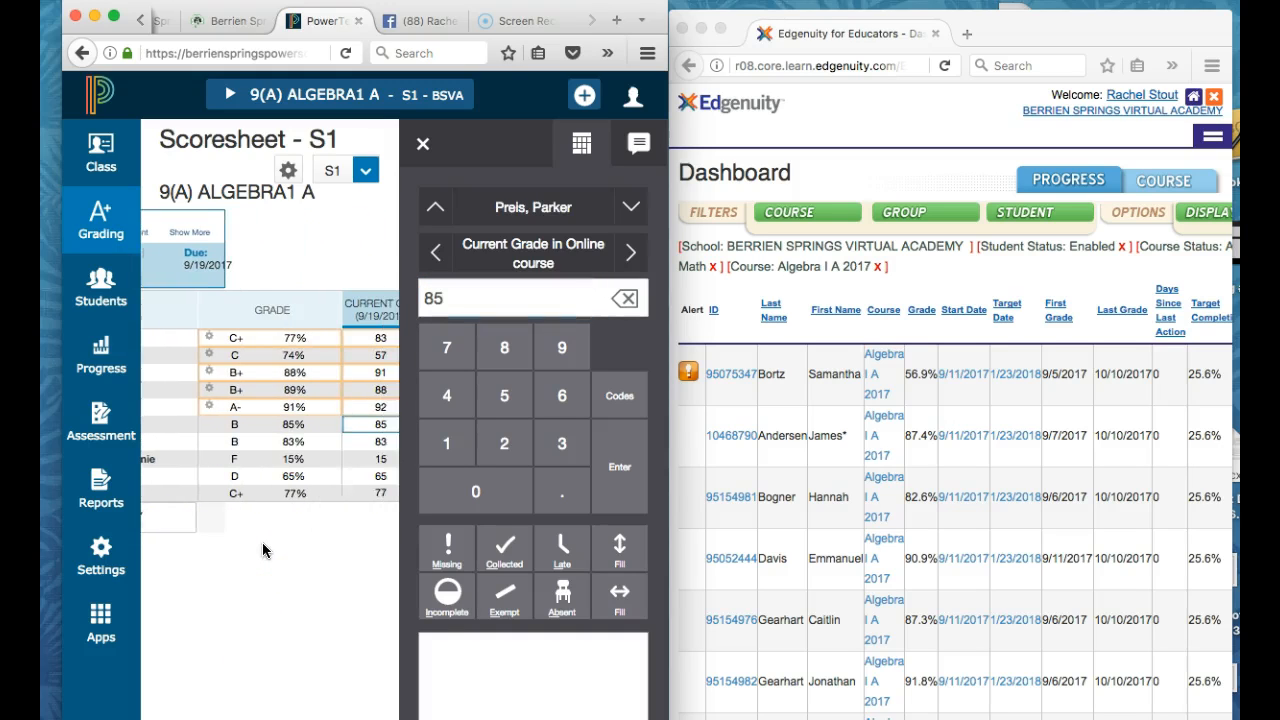
scroll(814, 454, down, 5)
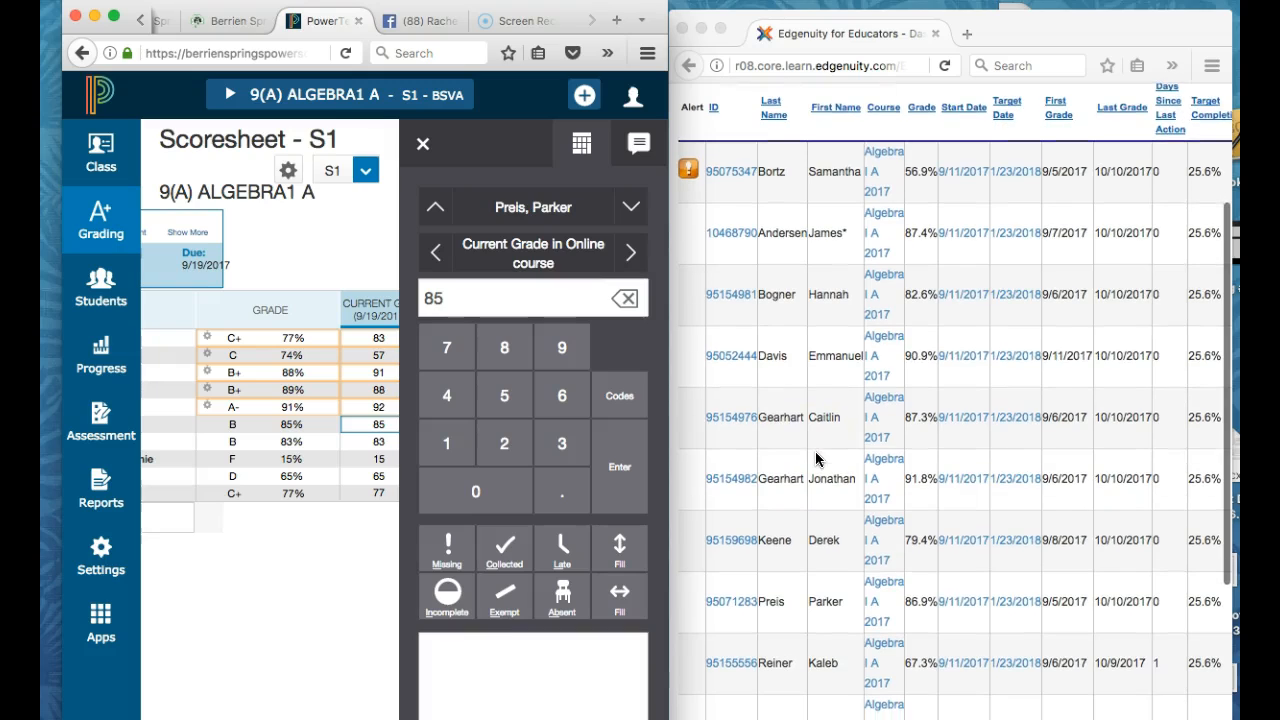
text(87)
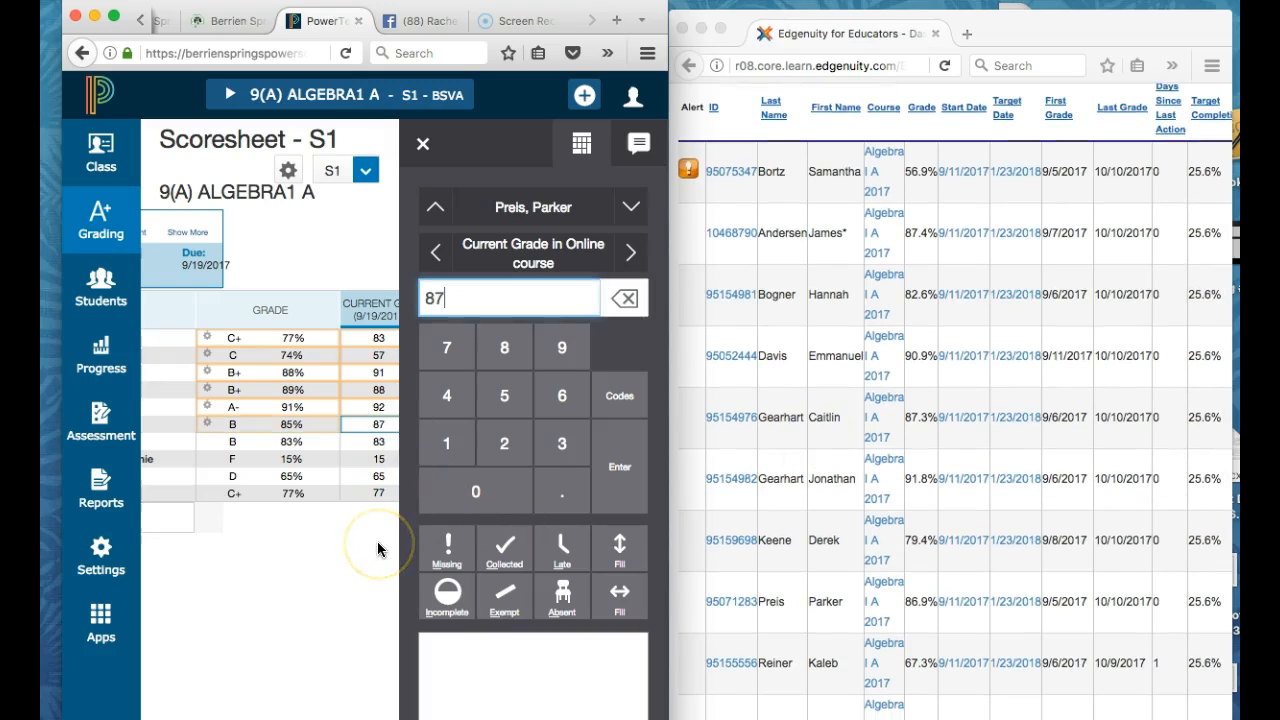
key(Return)
- Set the current online course grades of the students in rows 7 and 8 to 68 and 35
scroll(265, 656, left, 5)
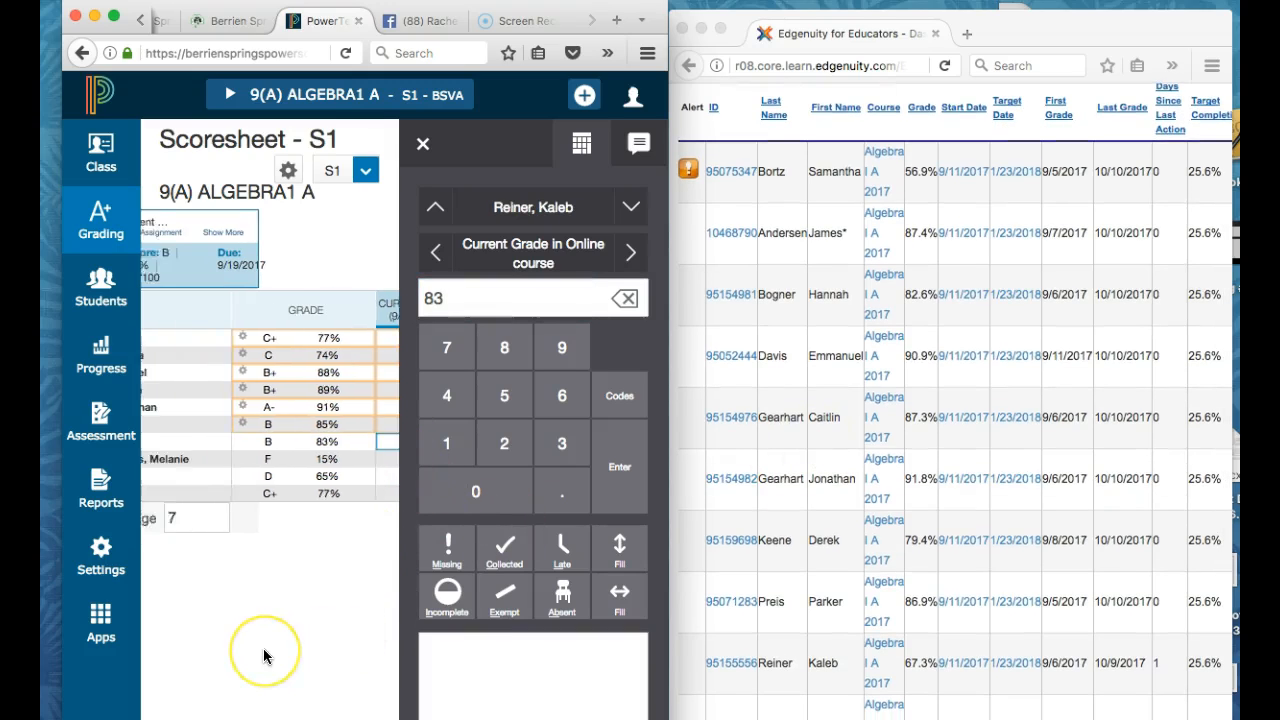
scroll(264, 656, right, 5)
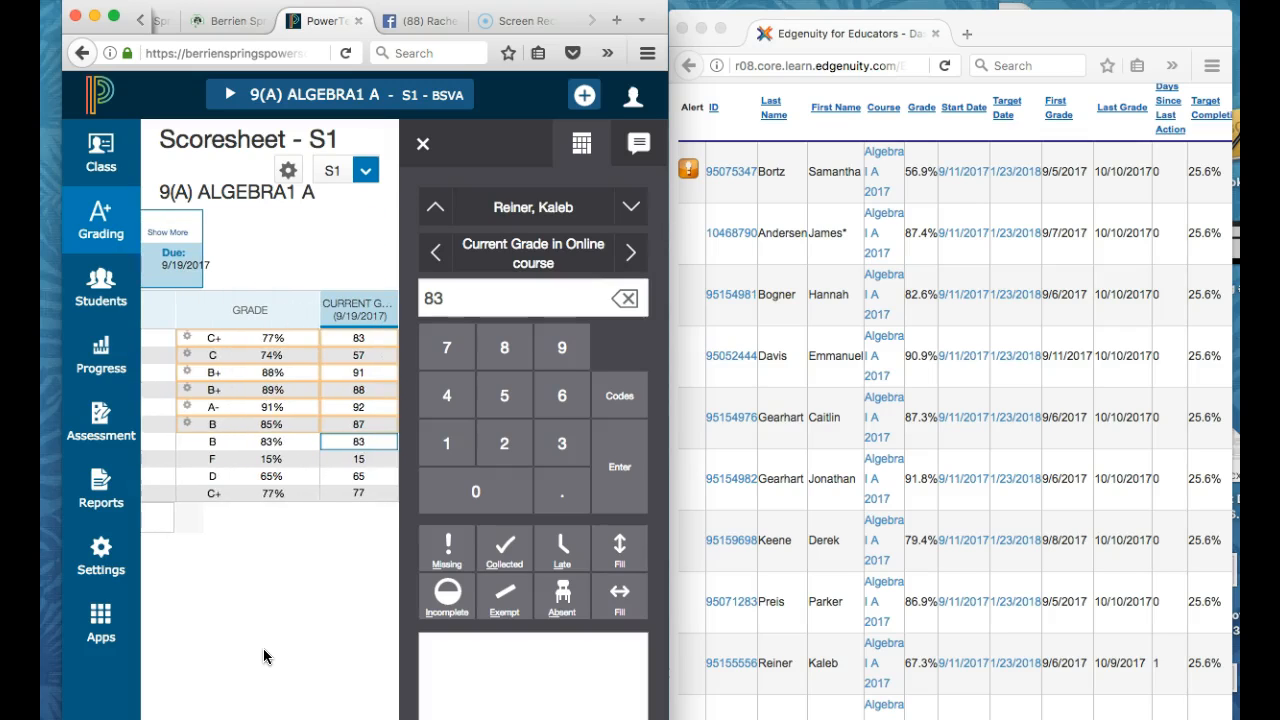
text(68)
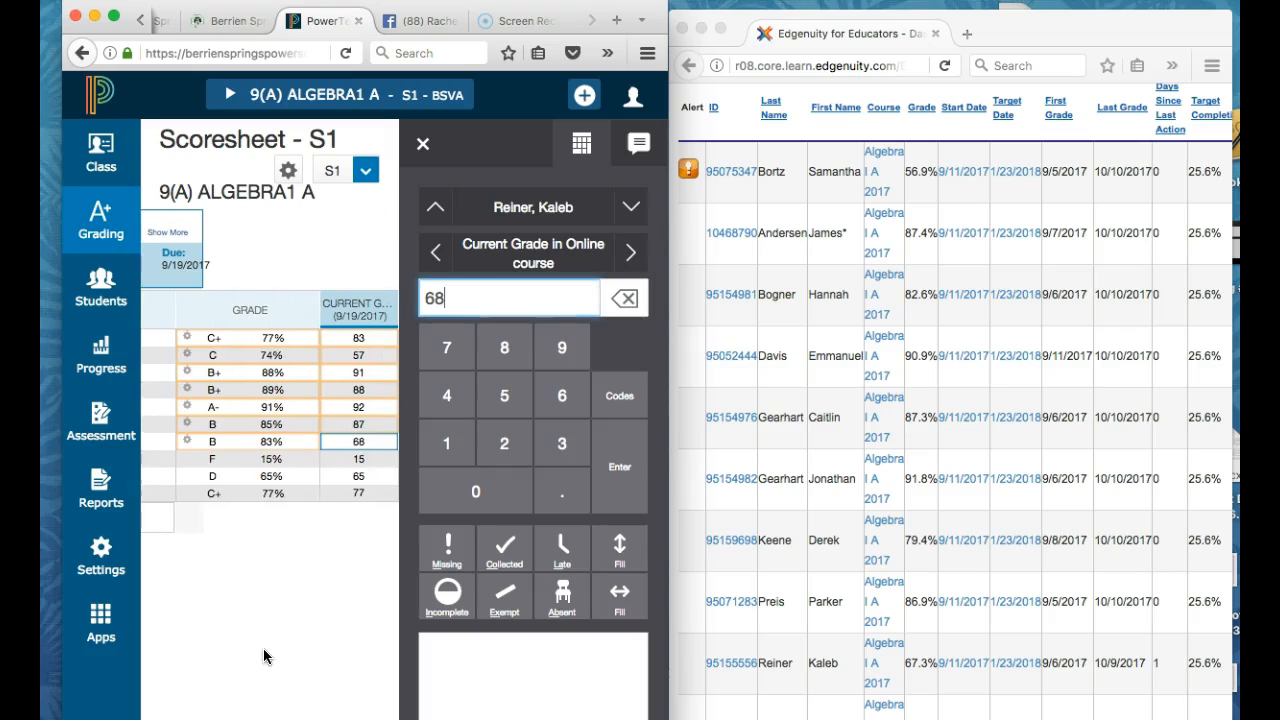
click(362, 459)
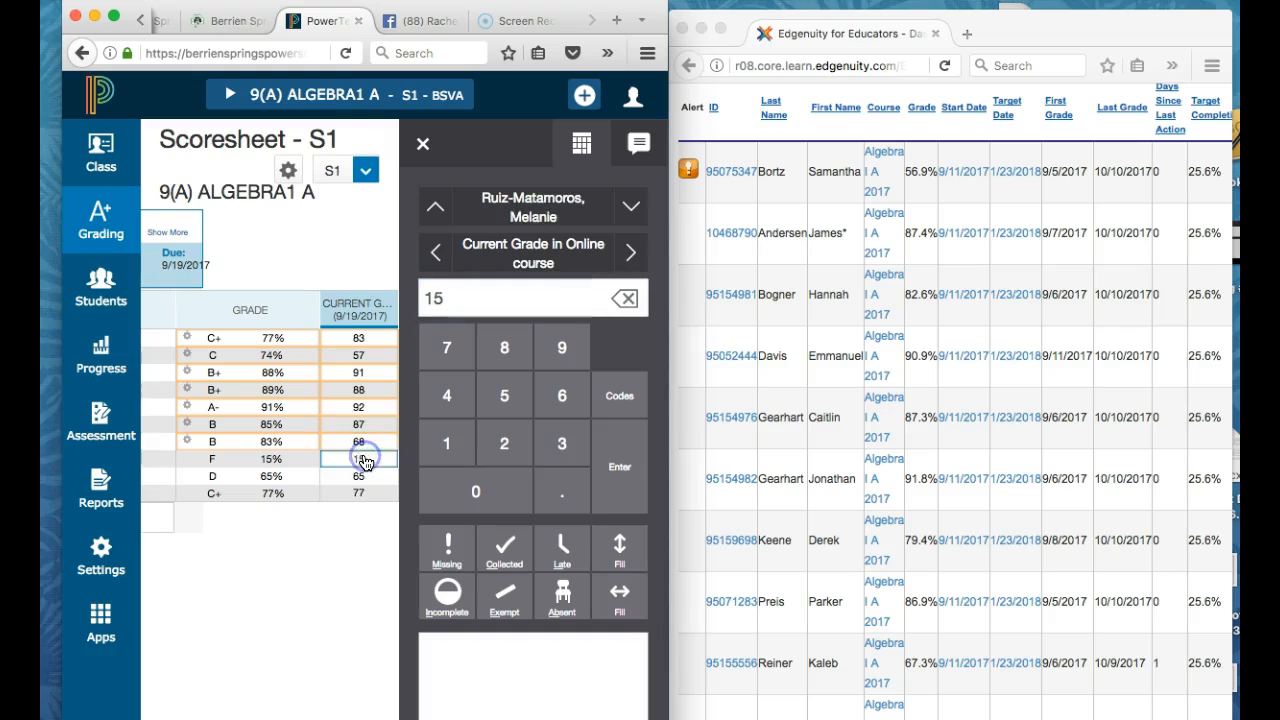
scroll(322, 592, left, 5)
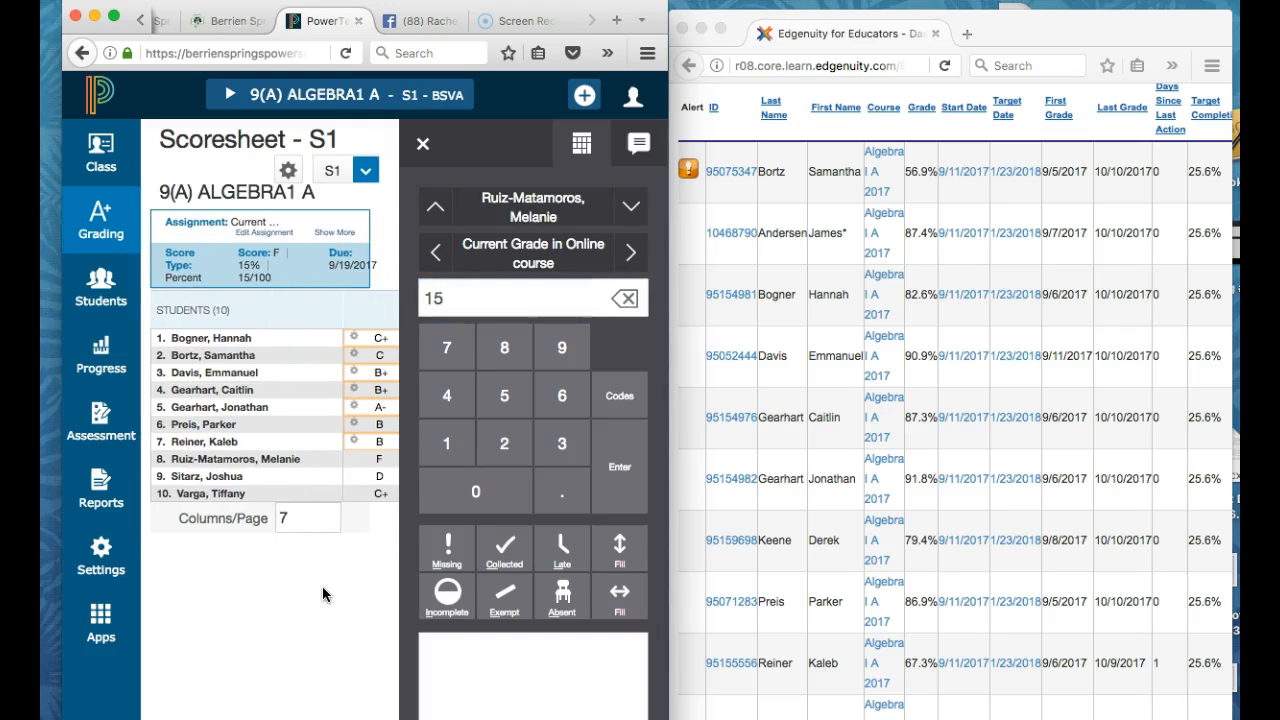
scroll(322, 586, right, 5)
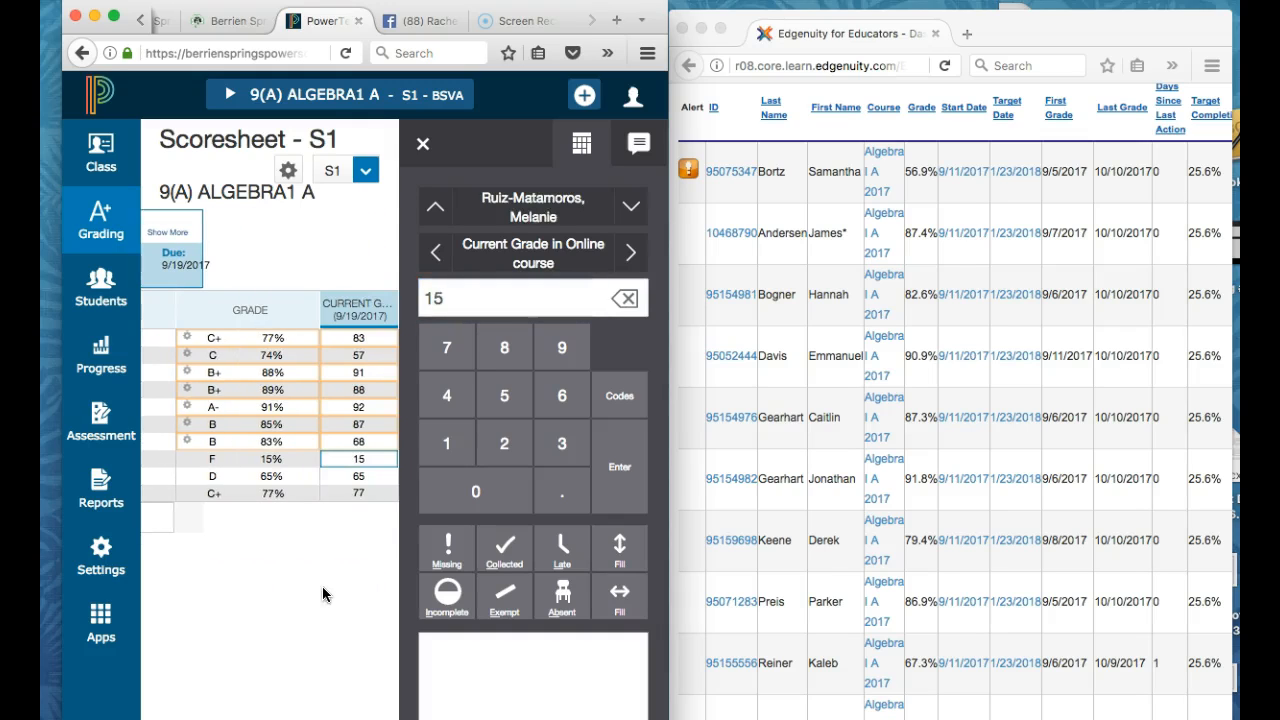
scroll(902, 635, down, 5)
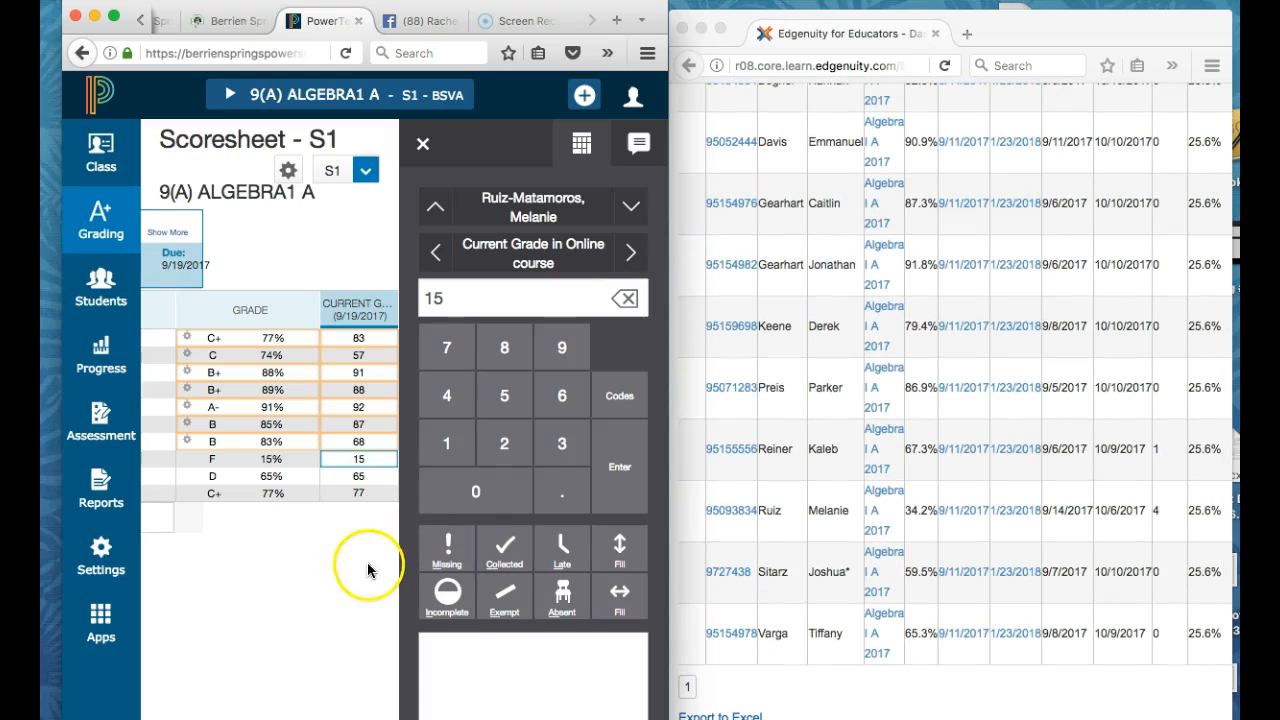
text(35)
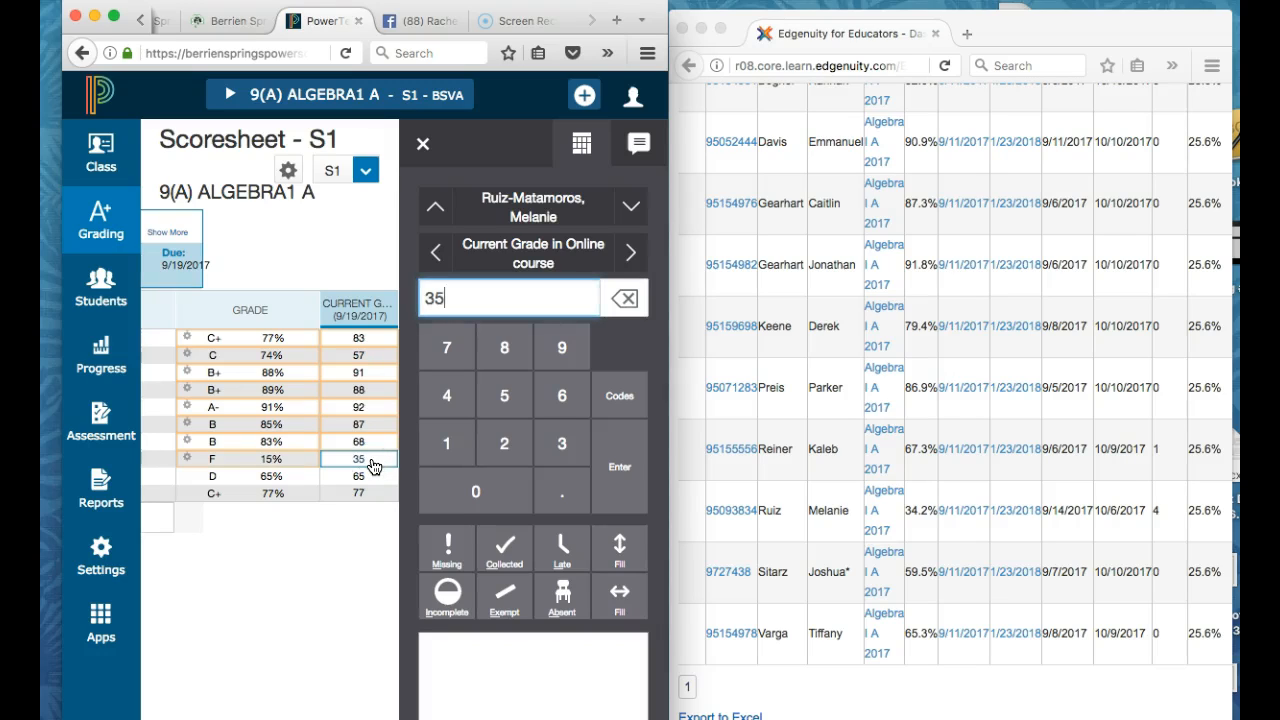
key(Return)
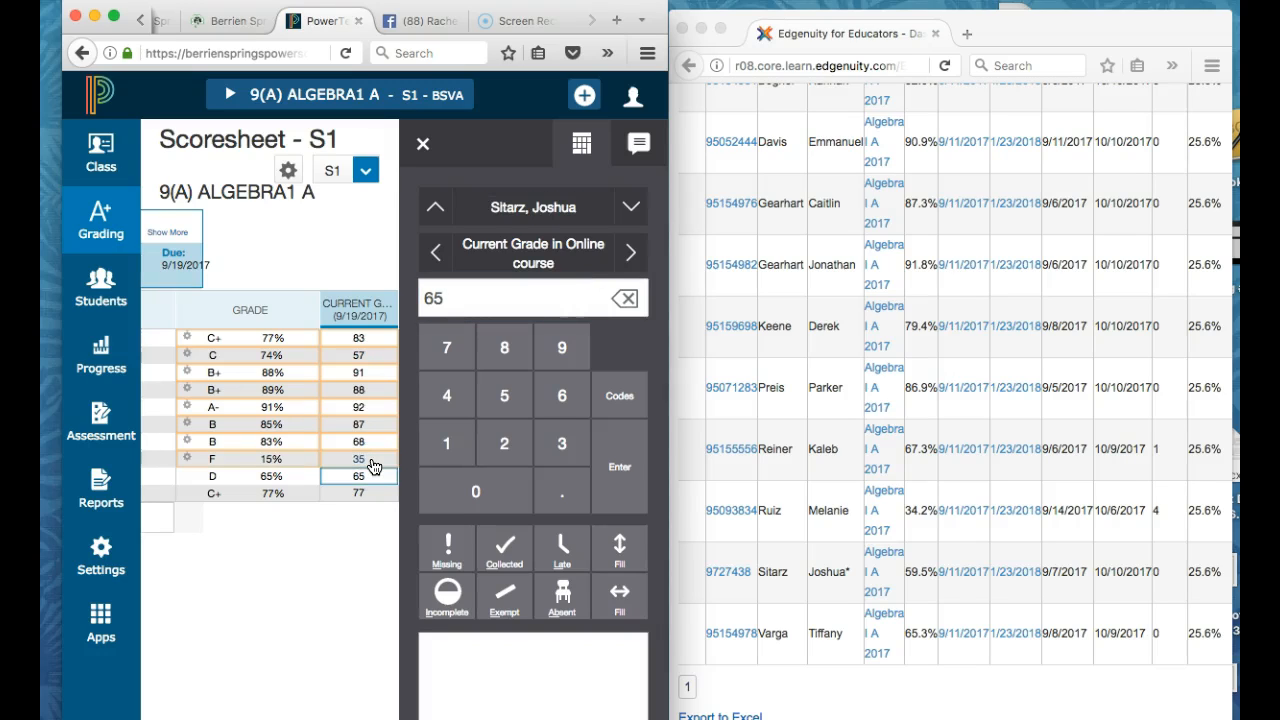
- Set the current online course grades of the students in rows 9 and 10 to 60 and 66
text(0)
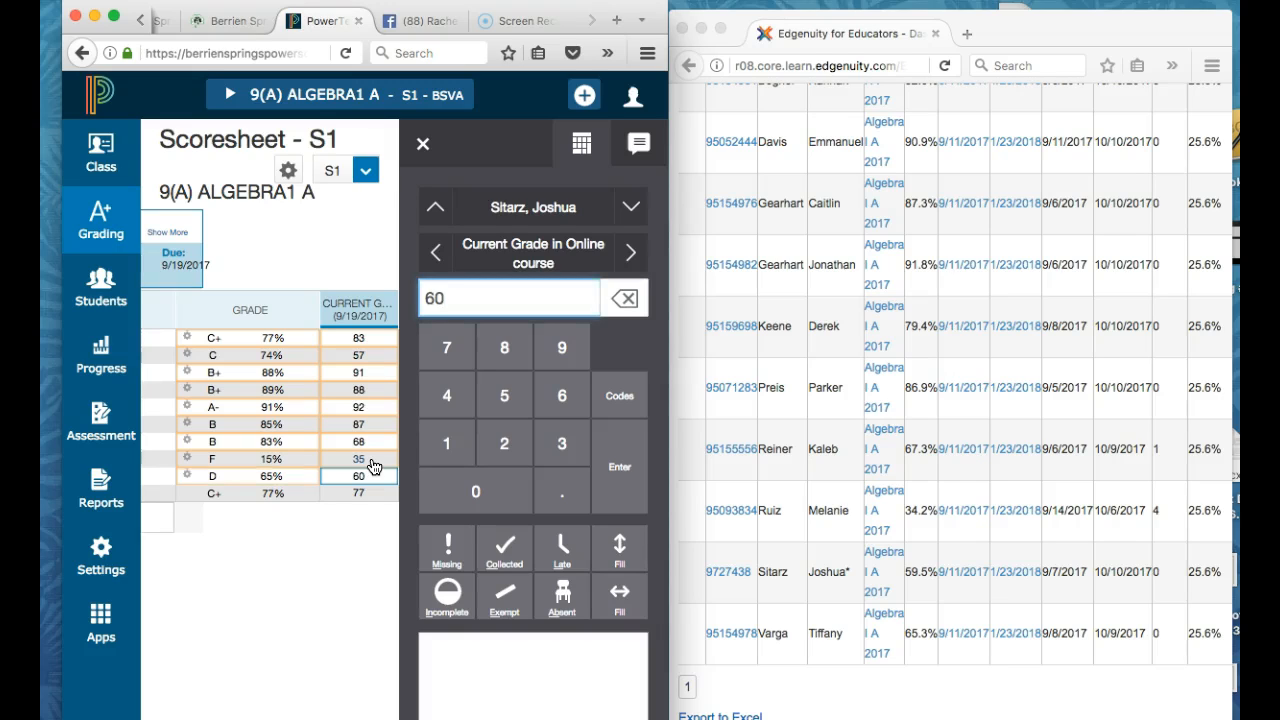
key(Return)
scroll(292, 576, left, 5)
scroll(292, 577, right, 5)
text(66)
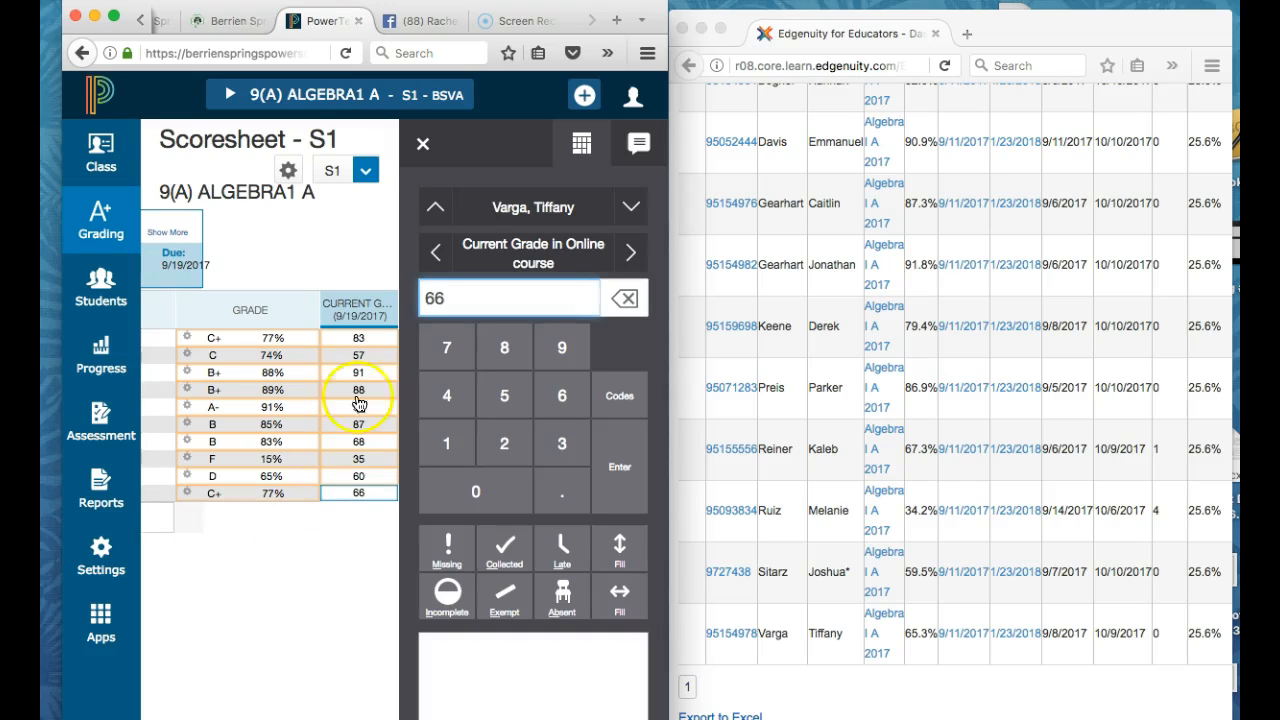
- Close the score entry pane and save the updated Algebra 1 A grades, arranging the windows so the save control is reachable
click(423, 144)
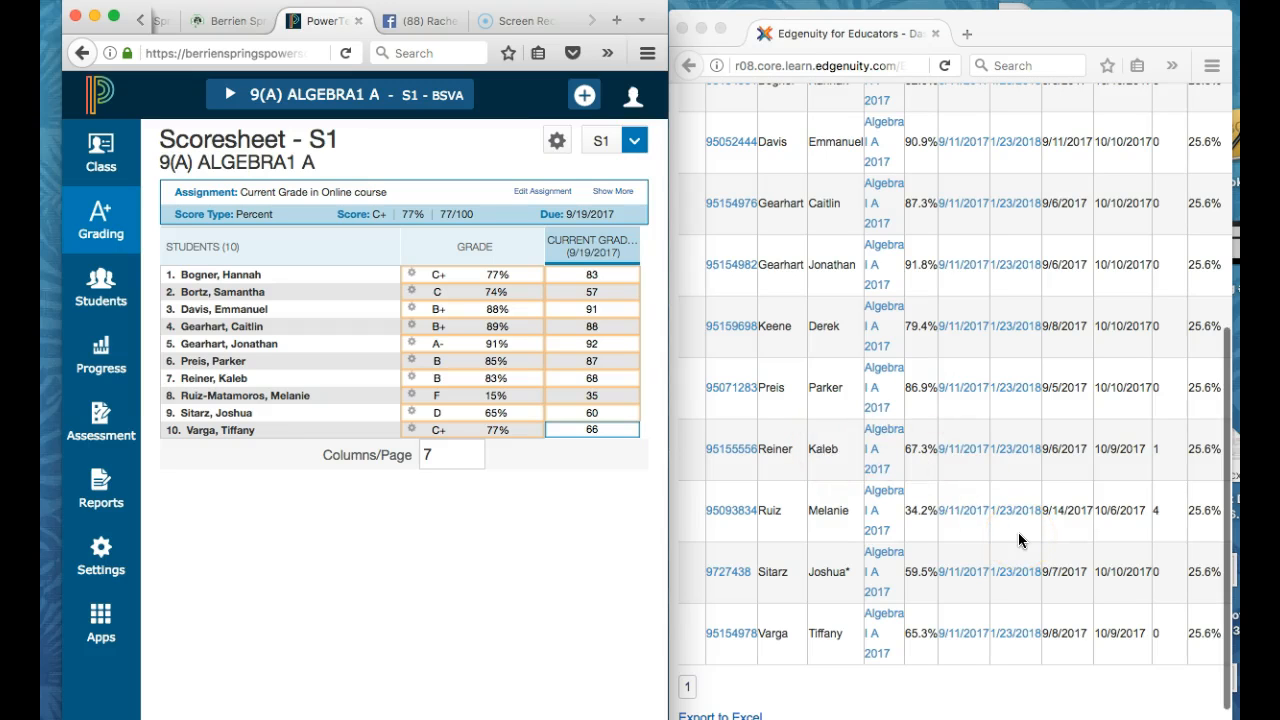
click(674, 144)
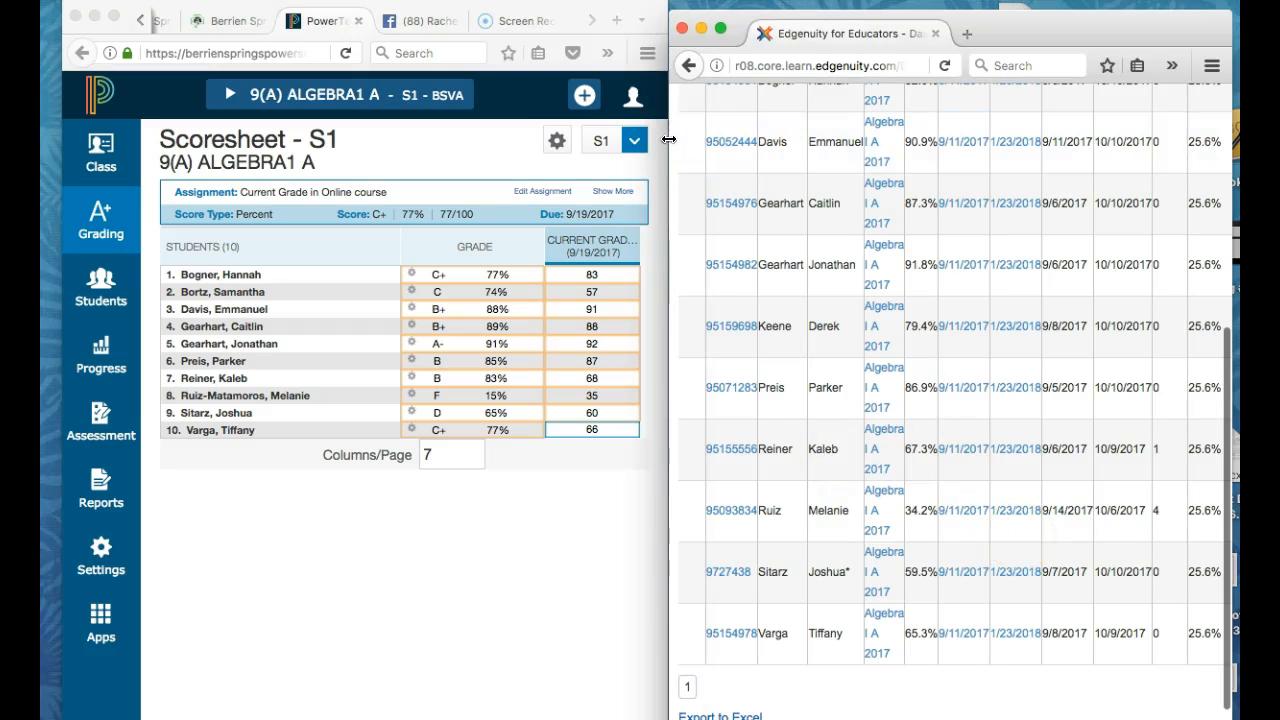
drag(642, 140, 236, 126)
click(667, 338)
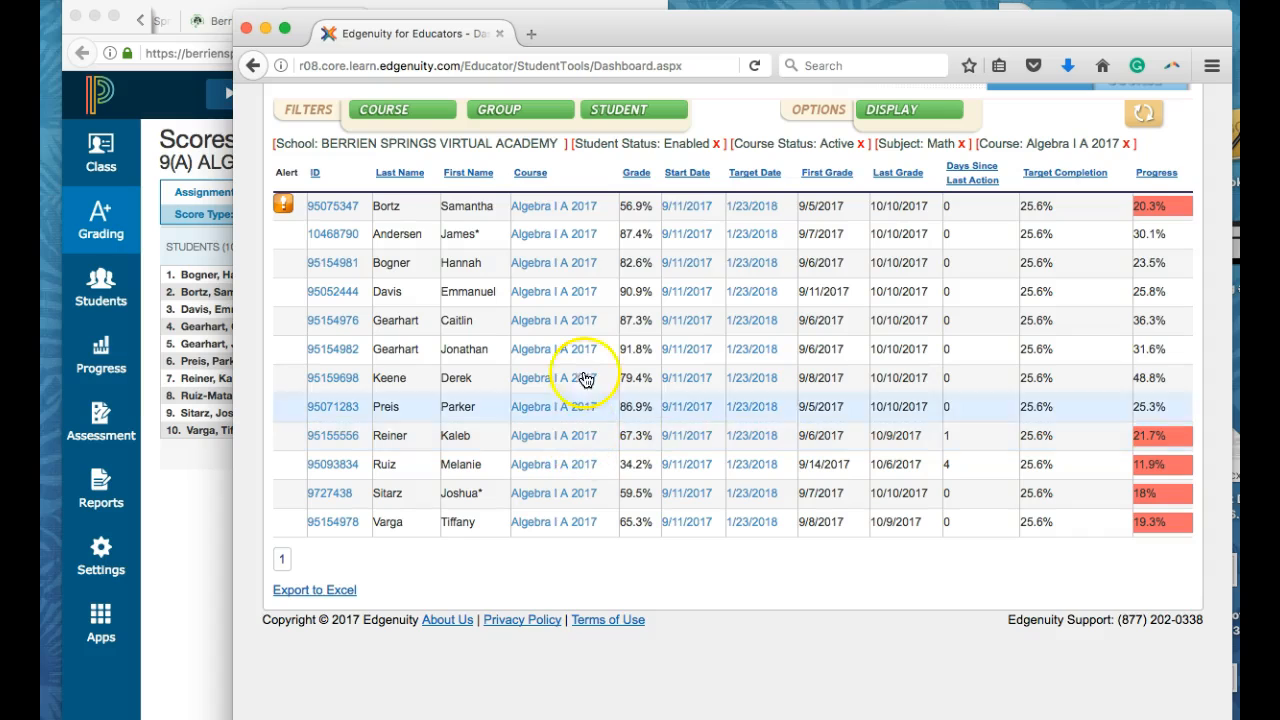
drag(233, 583, 680, 688)
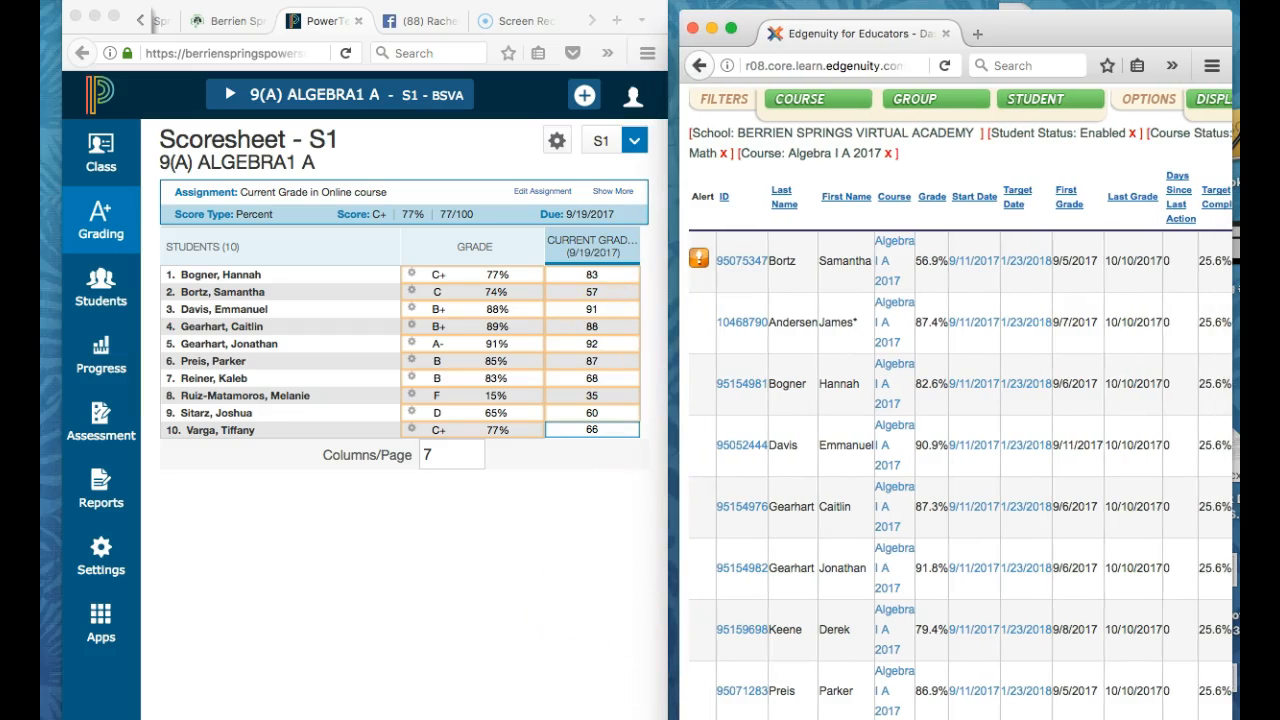
click(526, 660)
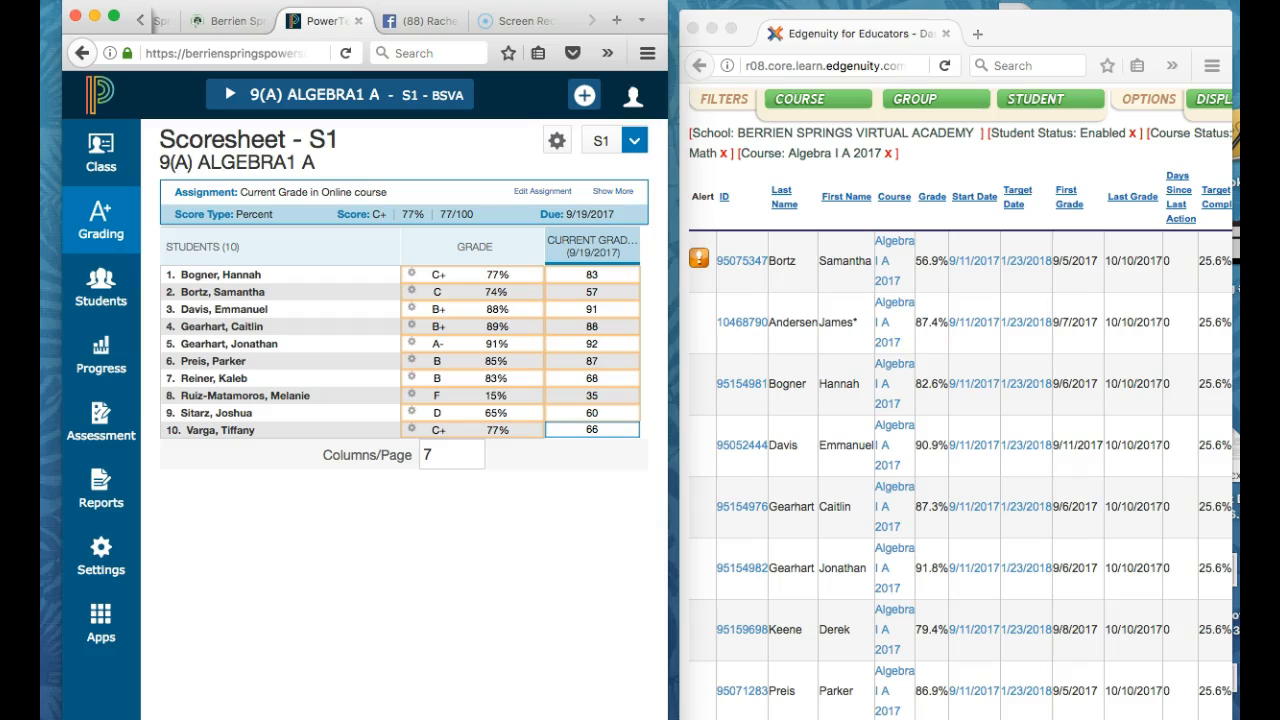
drag(521, 716, 519, 687)
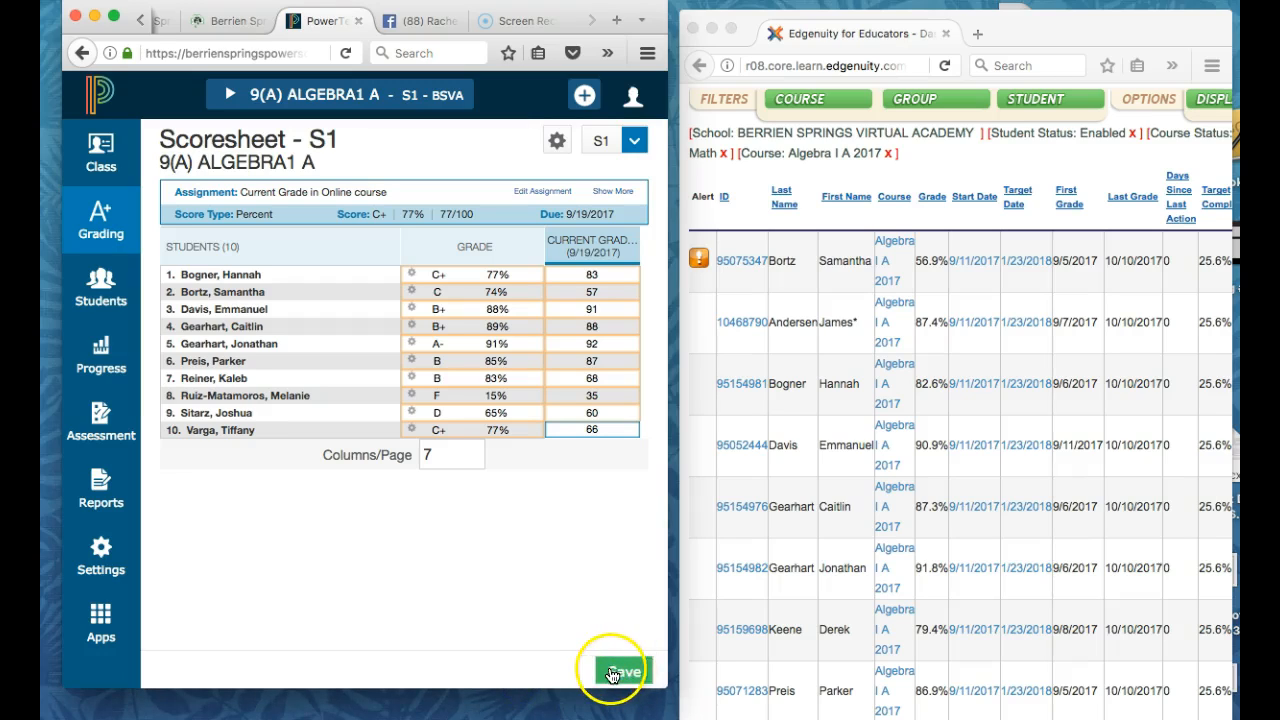
click(614, 673)
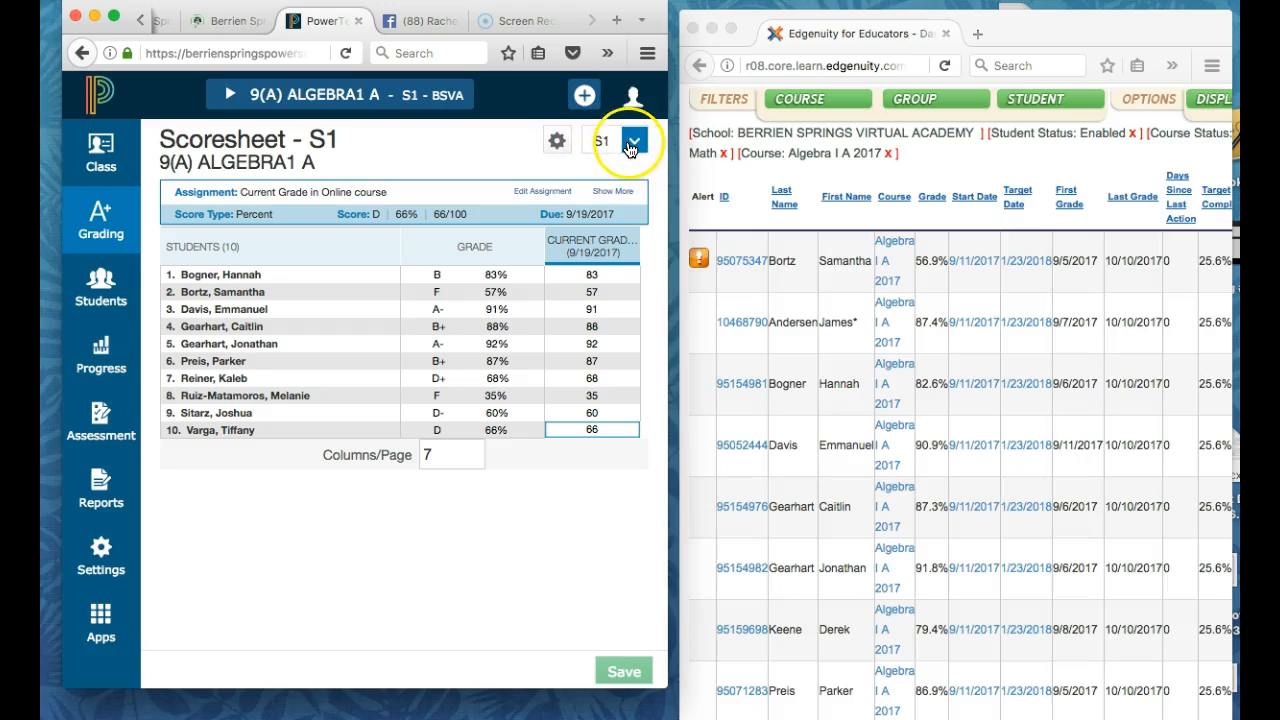
- Check which reporting terms are available for the Algebra 1 A scoresheet
click(631, 144)
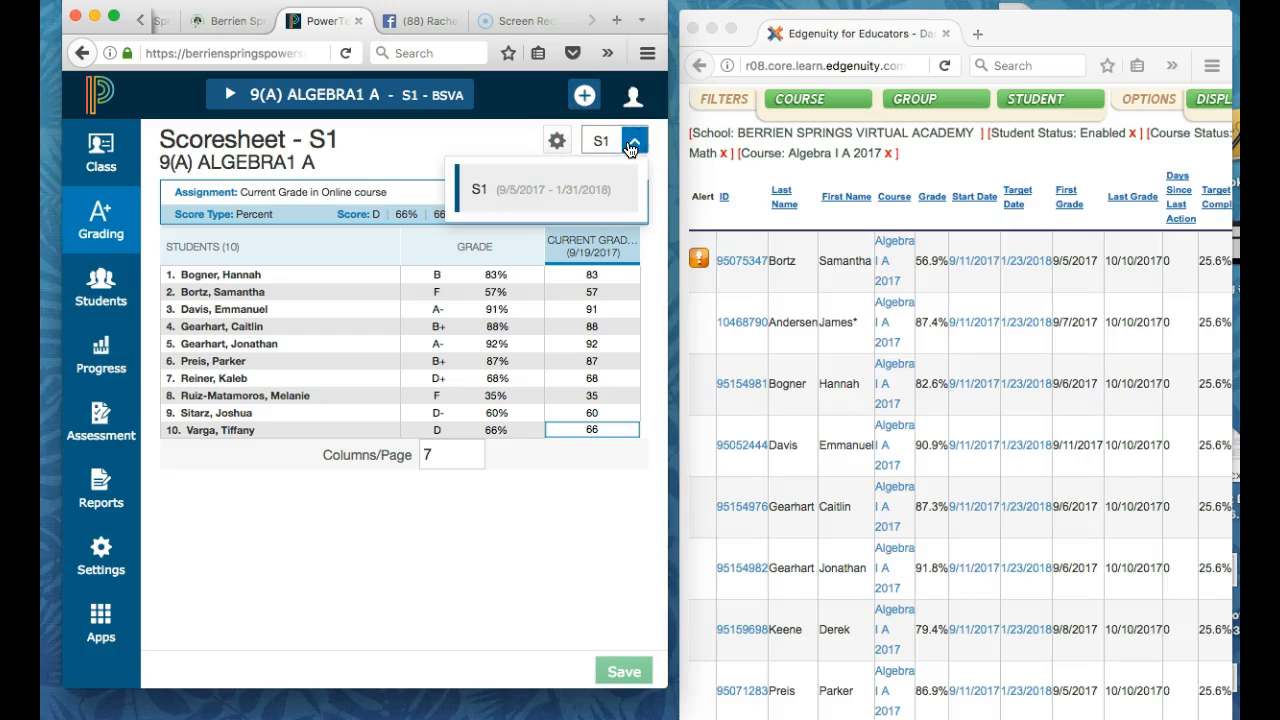
click(631, 146)
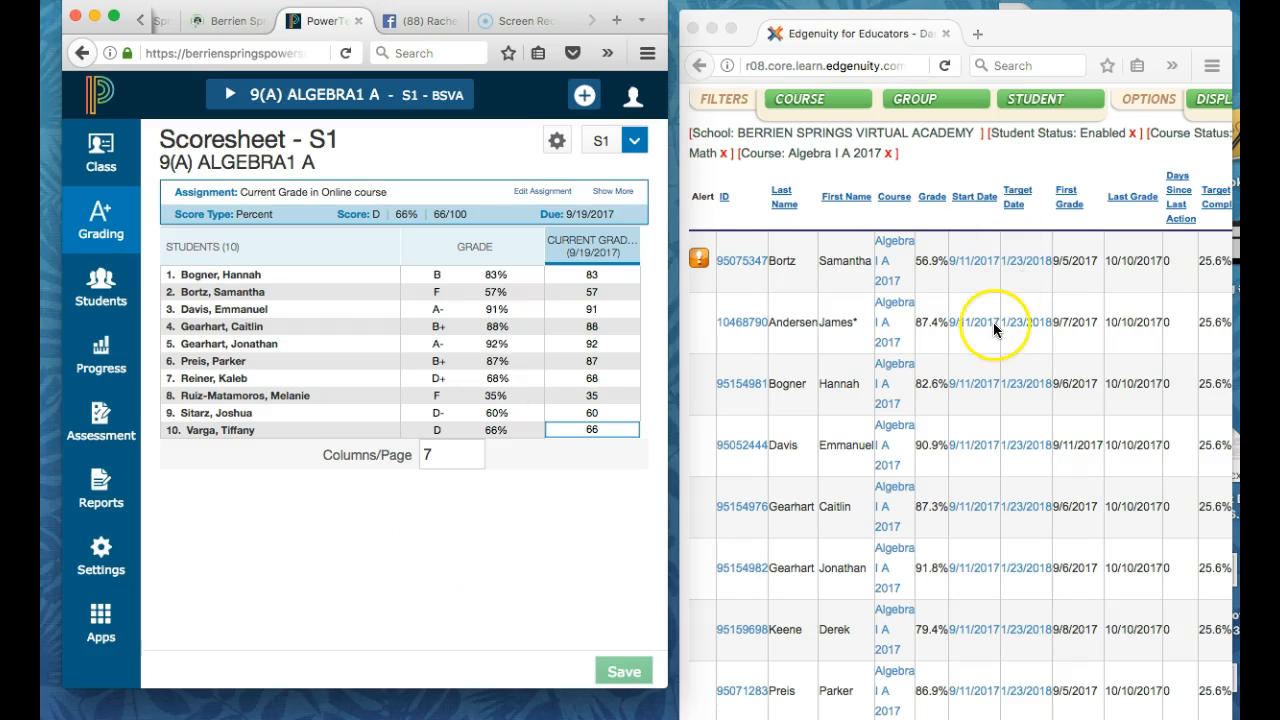
scroll(993, 322, up, 2)
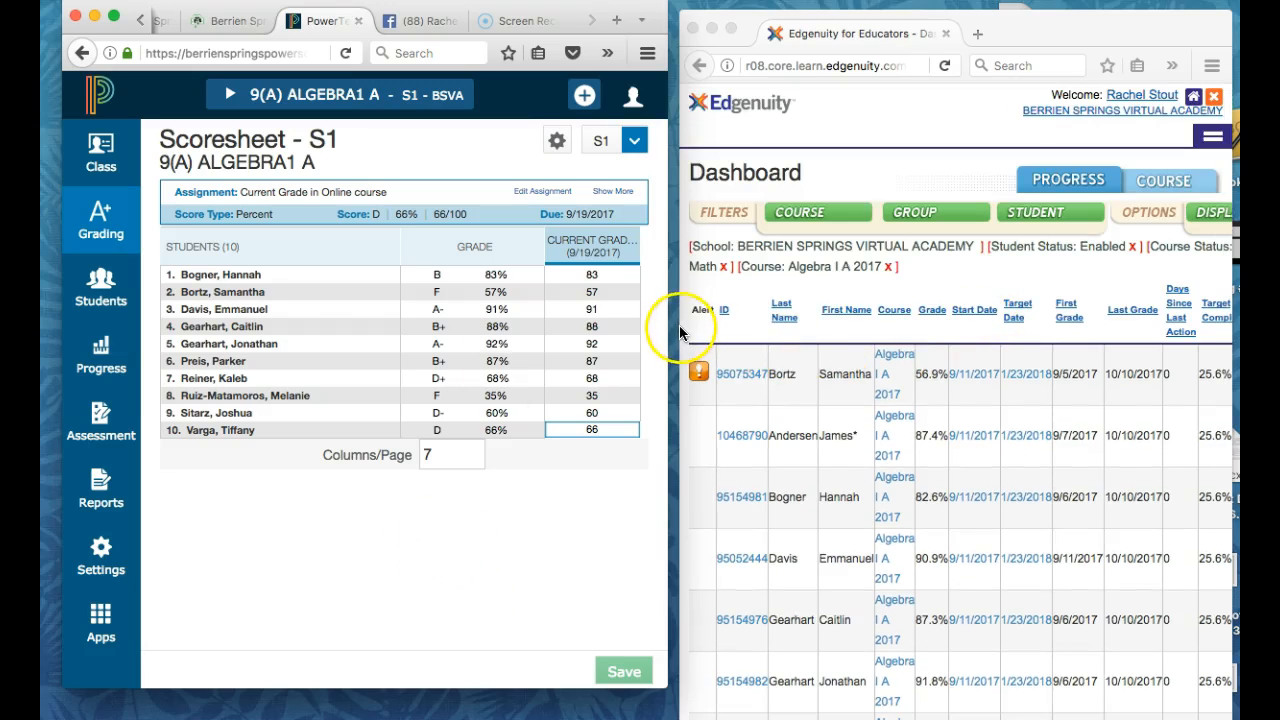
- Switch the scoresheet to the 9(A) FRENCH IA - ONLINE class
click(350, 97)
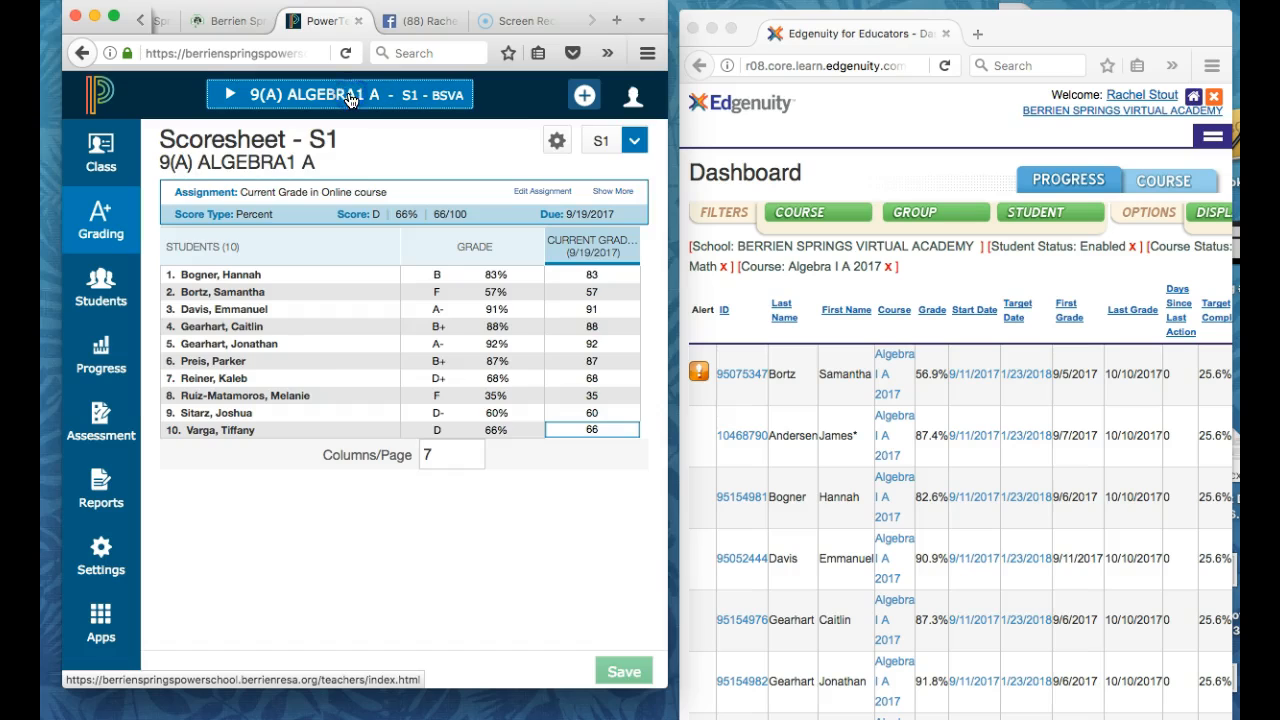
scroll(351, 492, down, 10)
scroll(351, 492, down, 5)
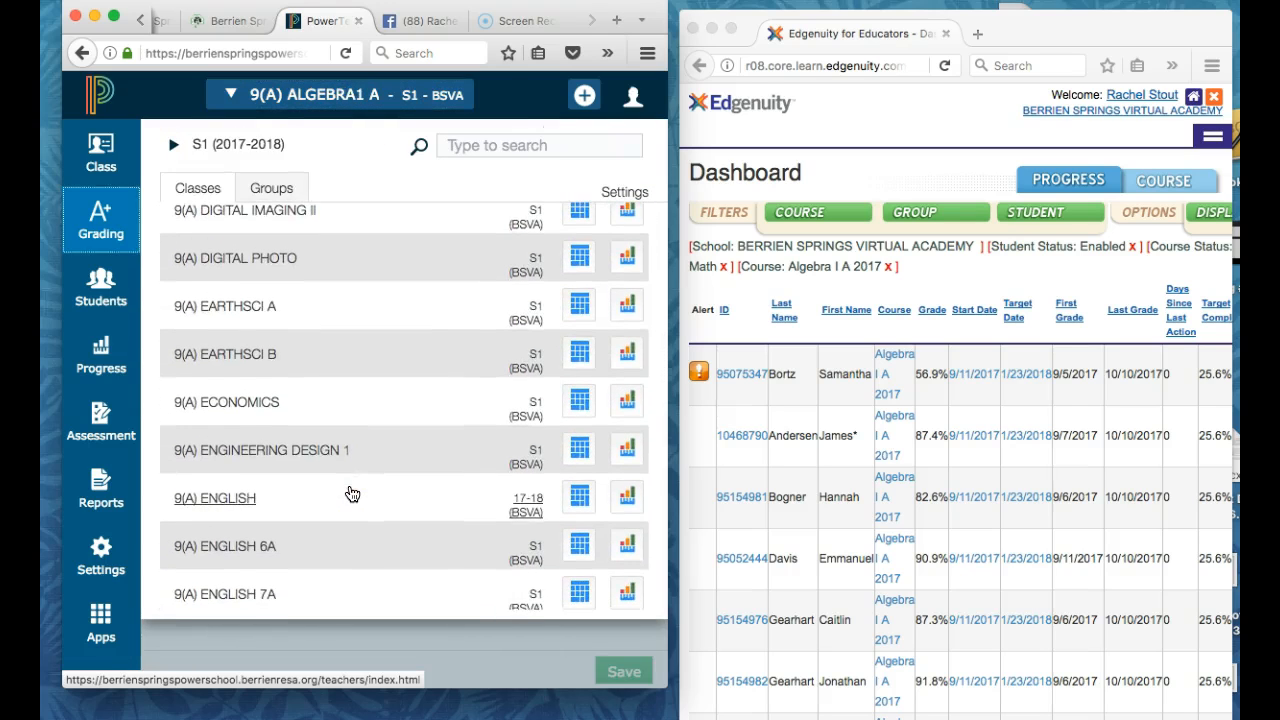
scroll(351, 493, down, 8)
scroll(351, 493, up, 2)
click(231, 277)
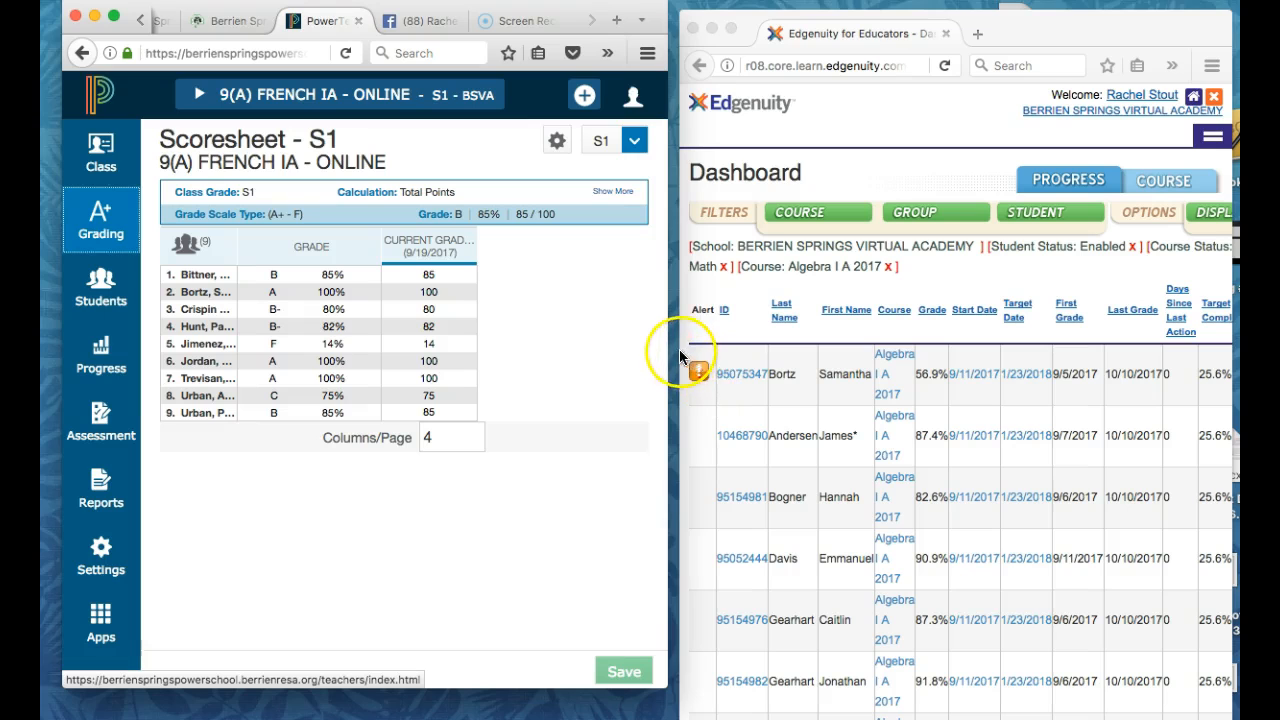
- Widen the Edgenuity window, search for the first French student by last name and open that student's French IA grades page
click(688, 328)
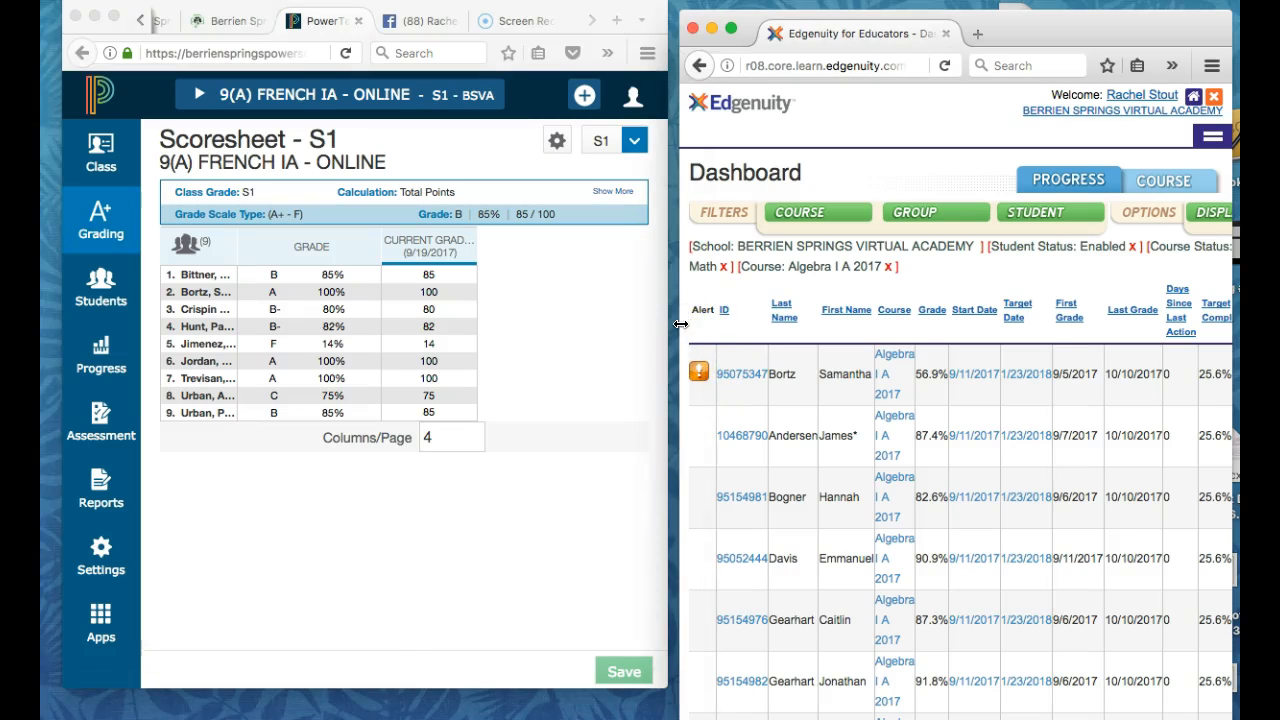
drag(679, 324, 352, 298)
click(720, 132)
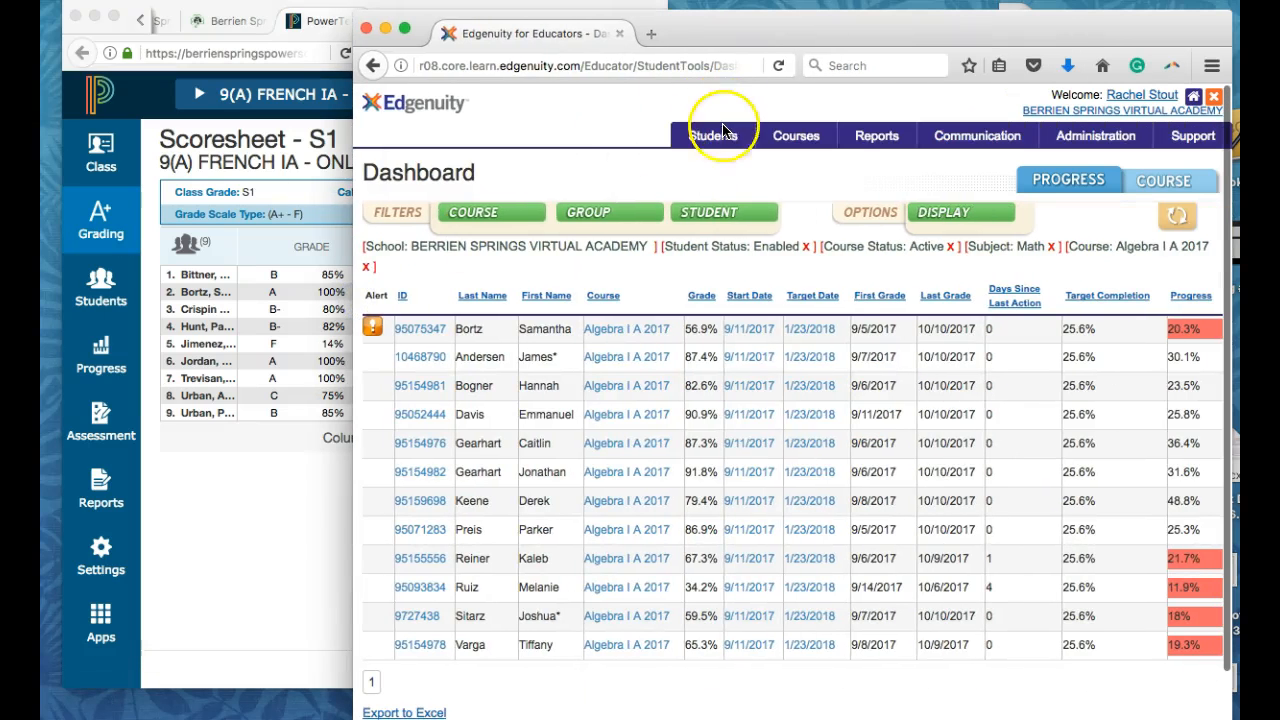
click(738, 320)
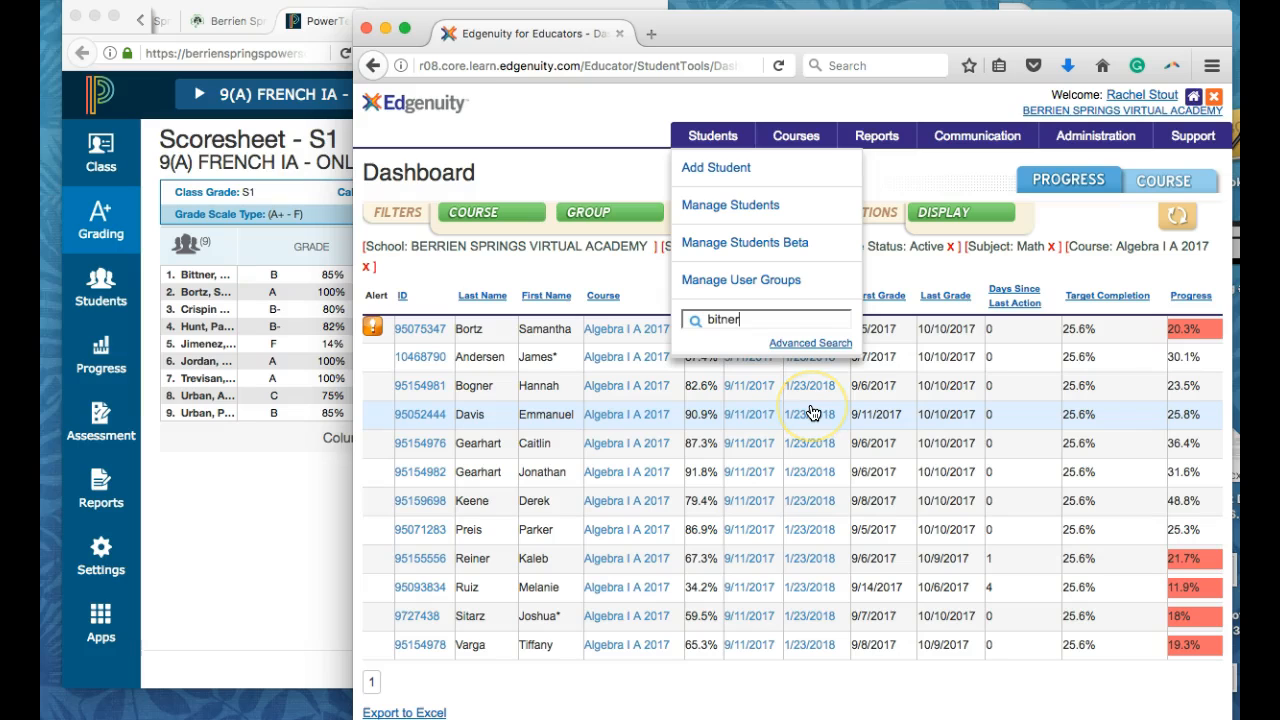
text(bittner)
click(730, 440)
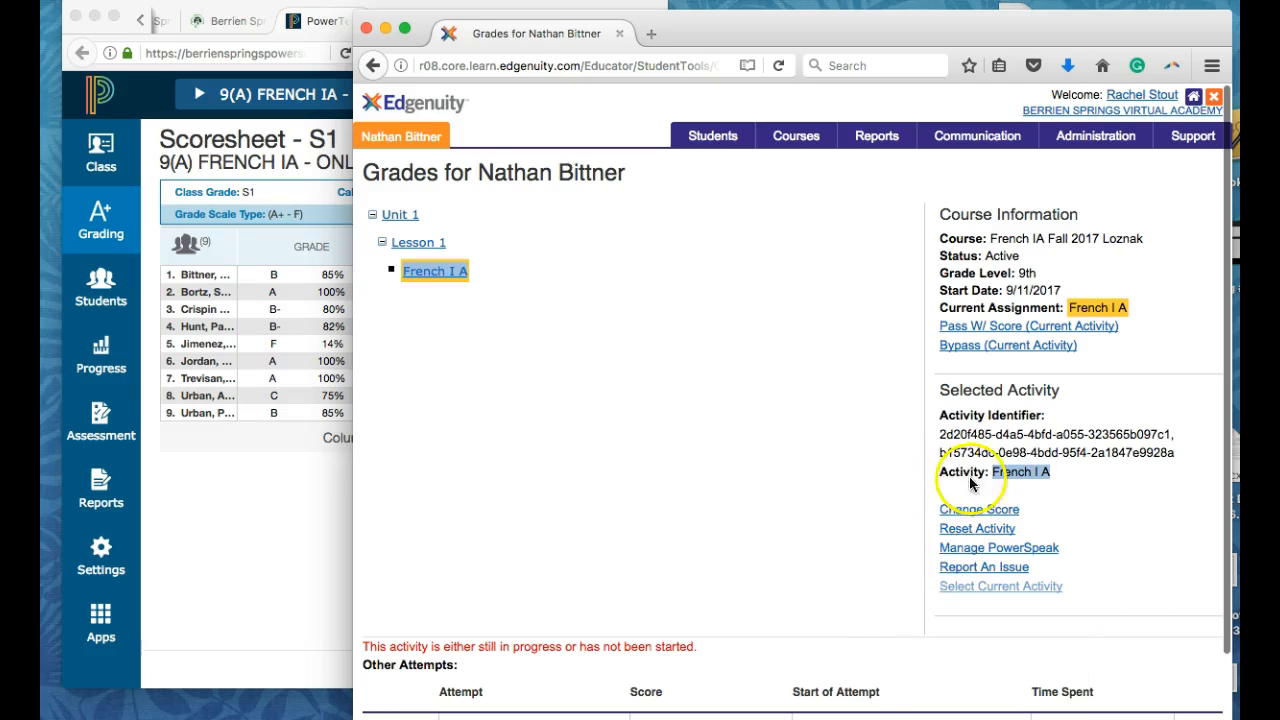
- Open the PowerSpeak French I, Semester 1 gradebook and narrow its window to sit beside the scoresheet
click(968, 550)
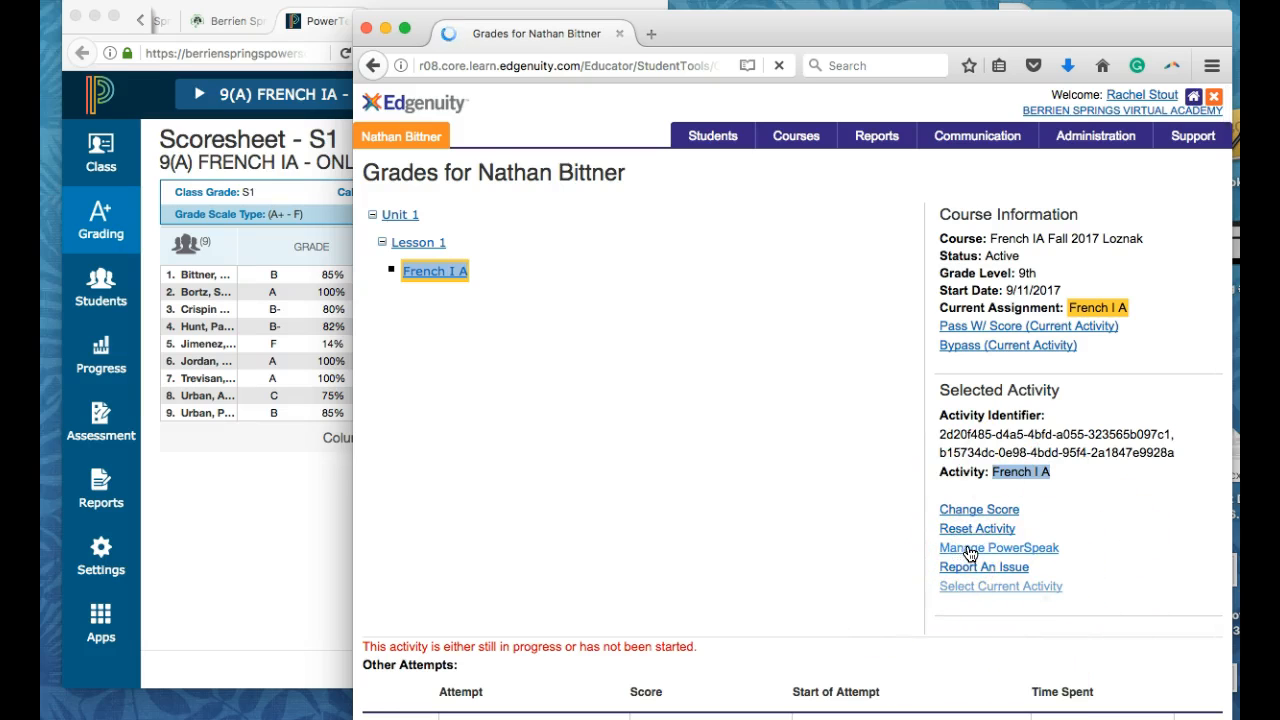
click(408, 368)
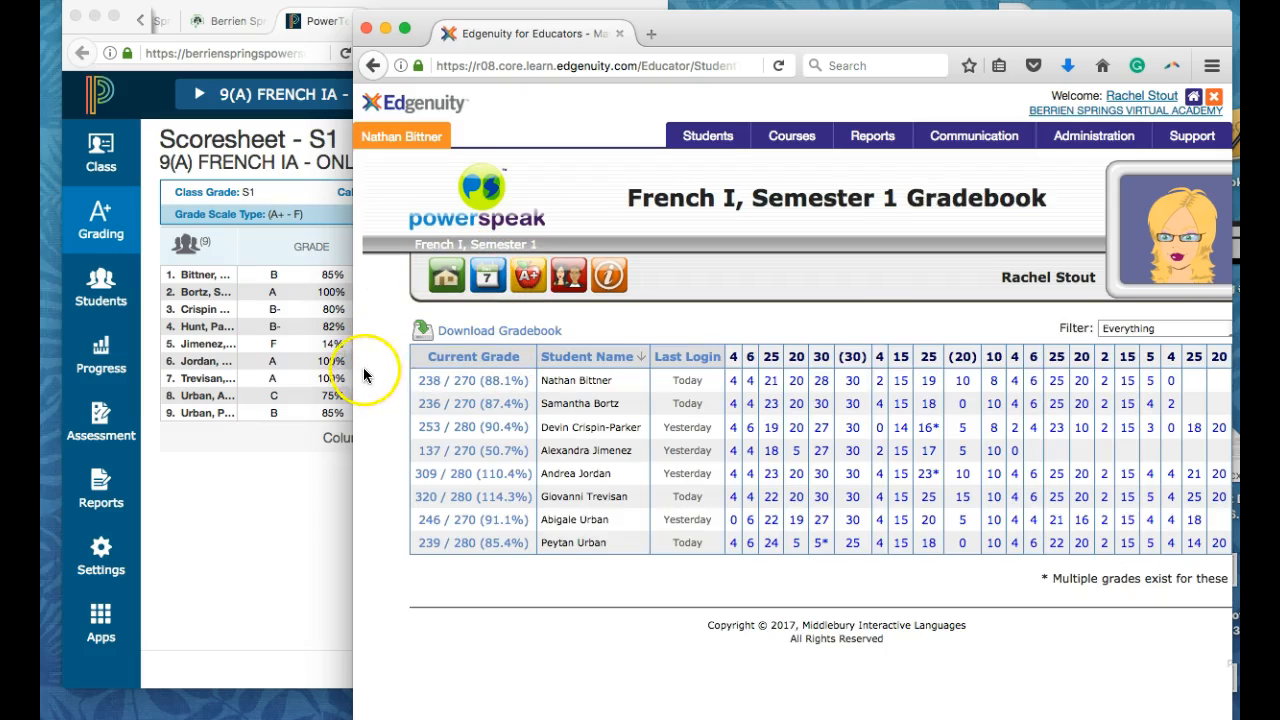
drag(353, 365, 628, 403)
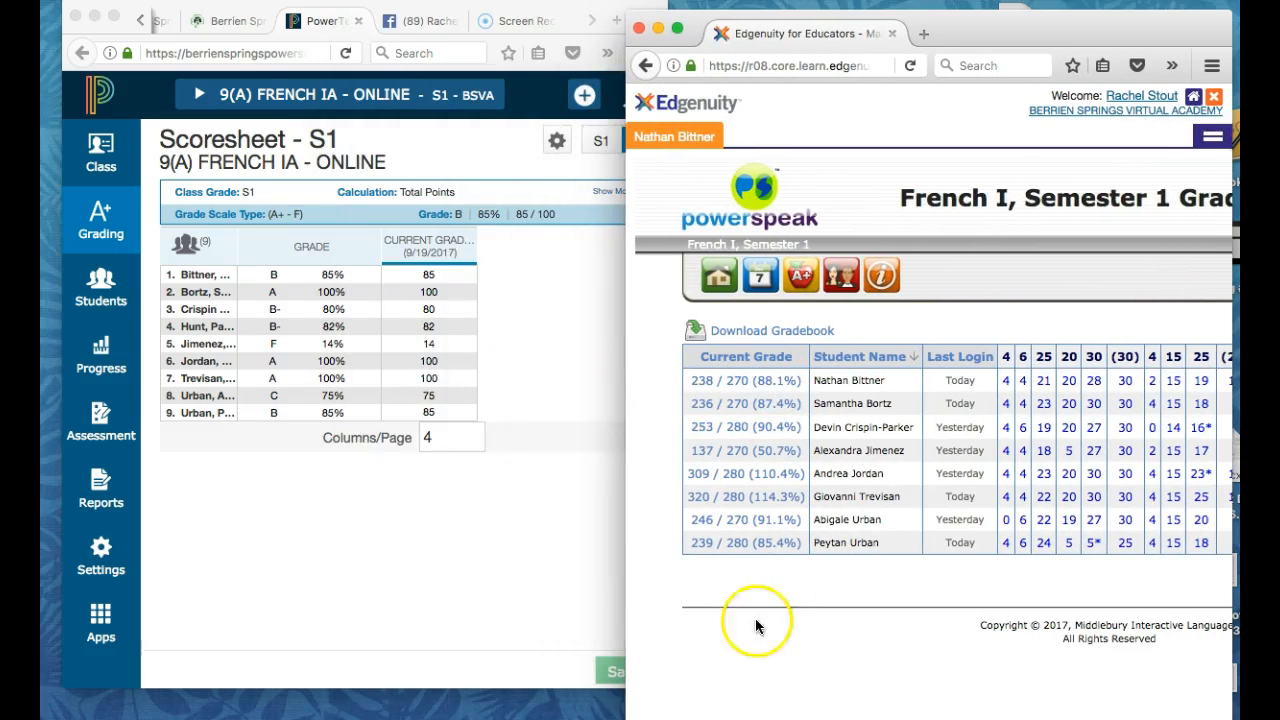
- Set the current online course grades of the French IA students in rows 1, 2 and 3 to 88, 88 and 91
click(428, 274)
click(428, 274)
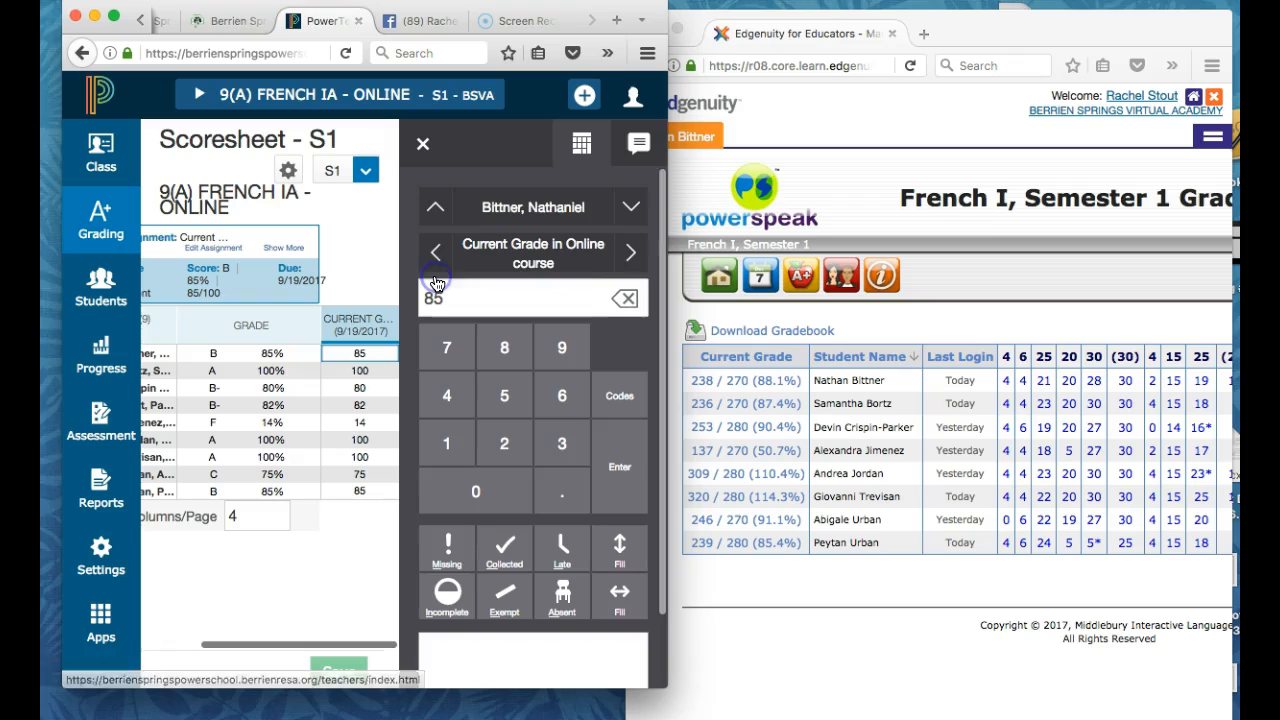
text(88)
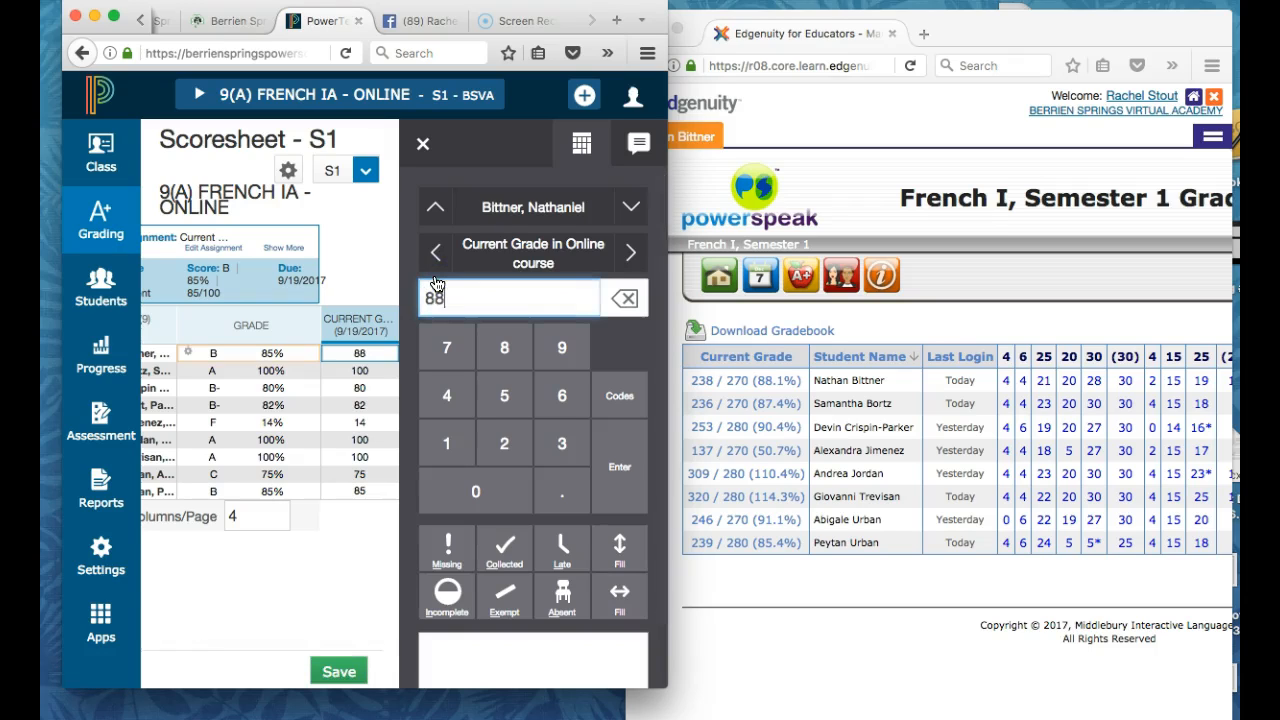
key(Return)
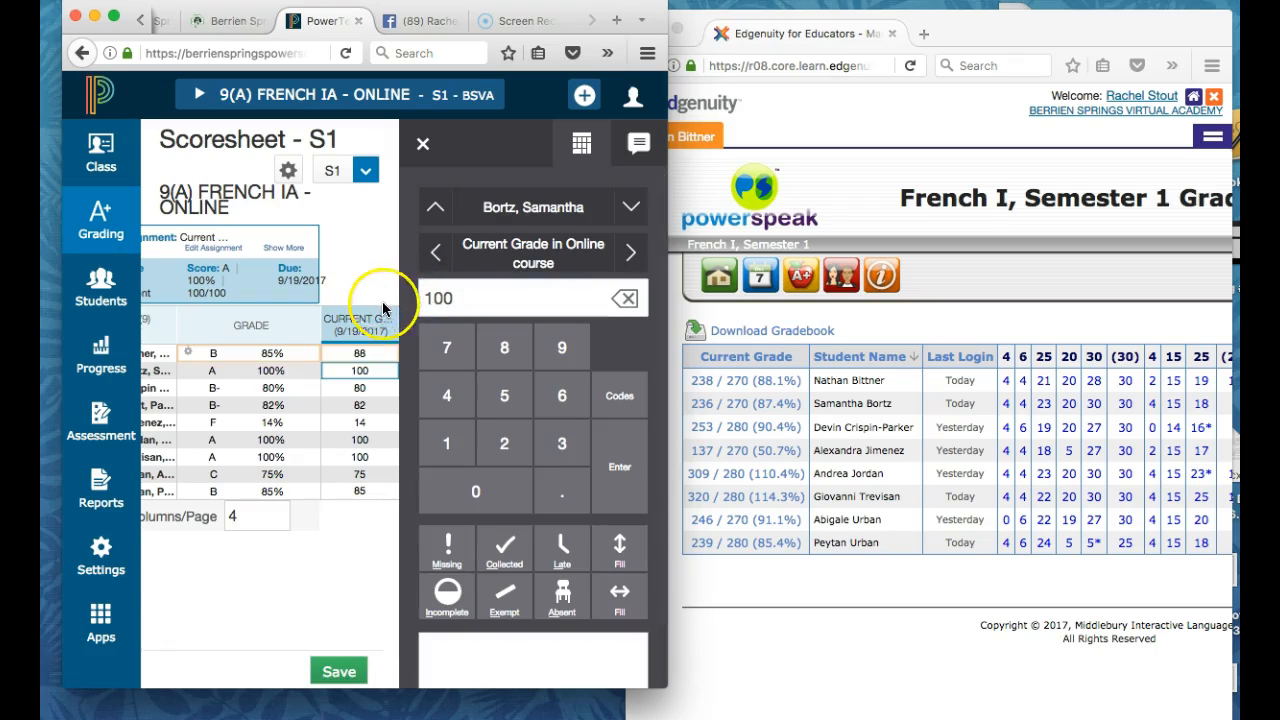
text(88)
key(Return)
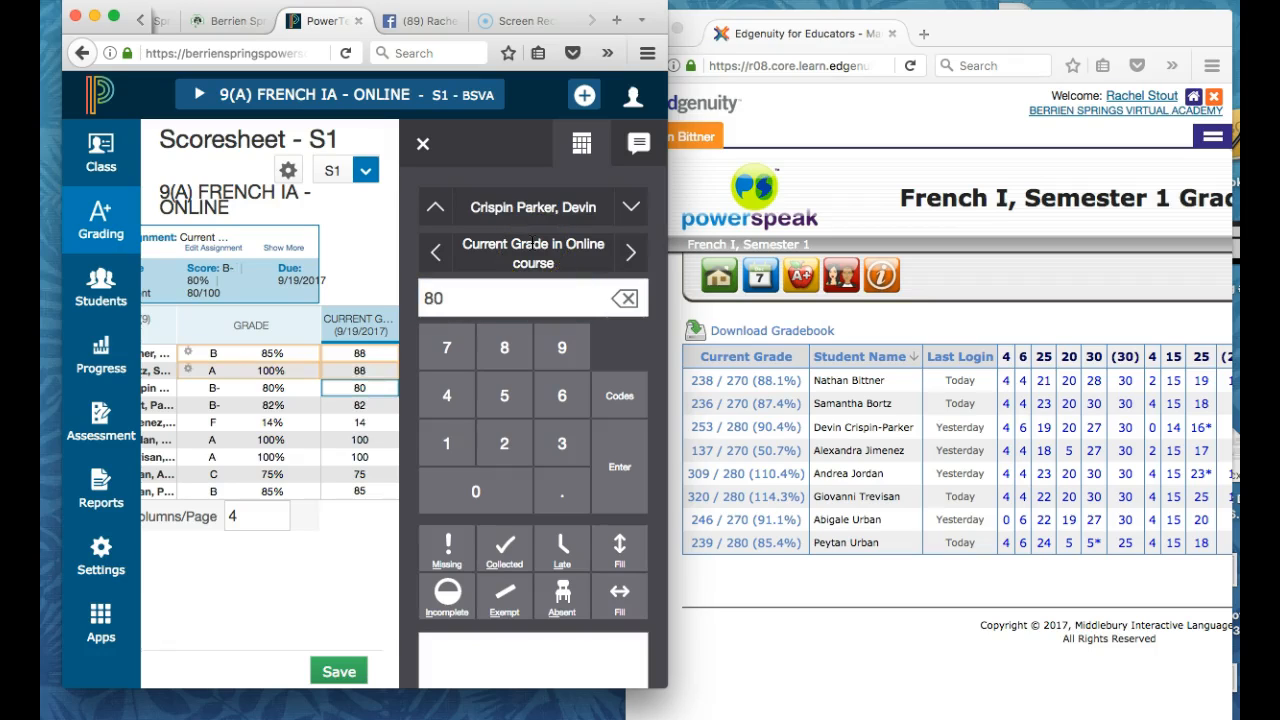
text(91)
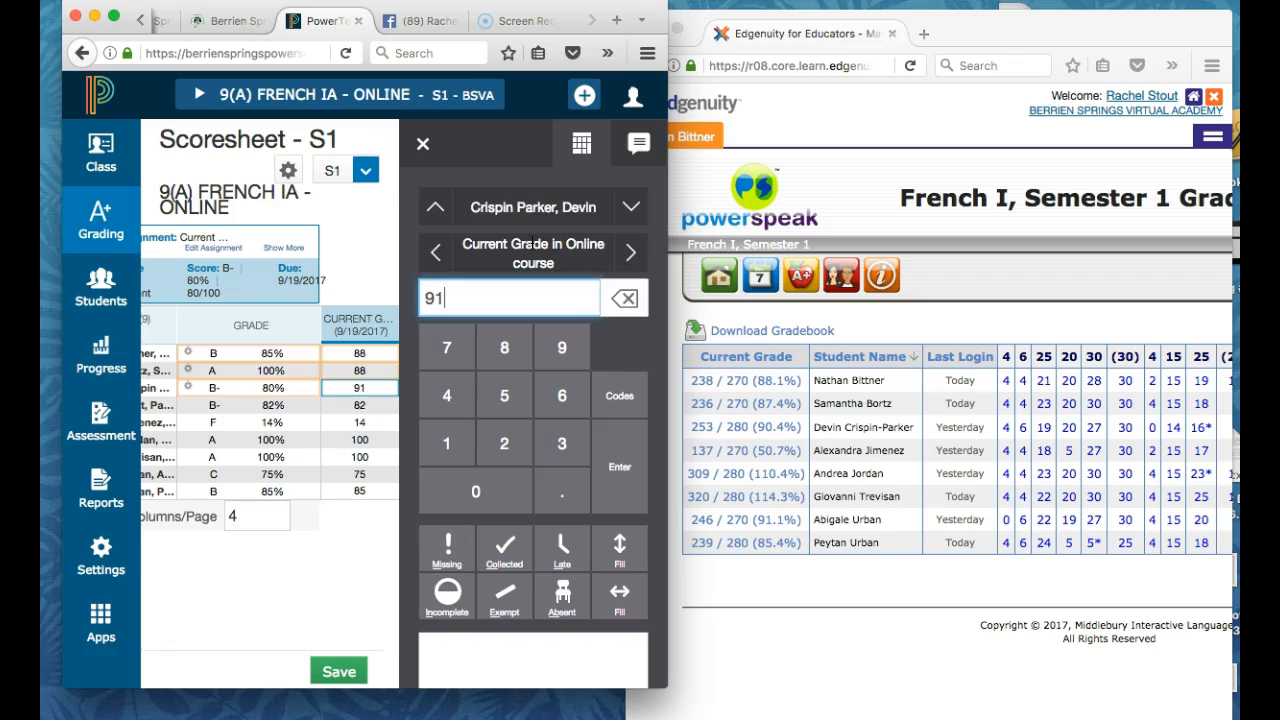
key(Return)
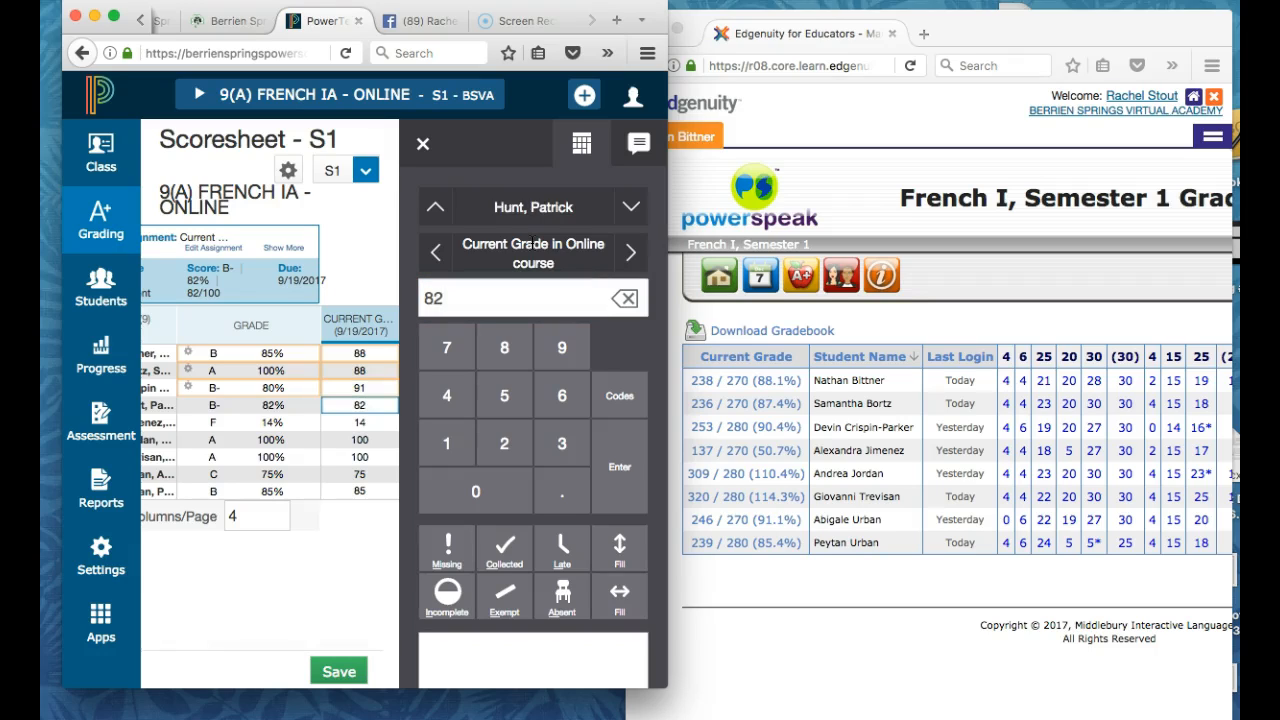
text(51)
key(Return)
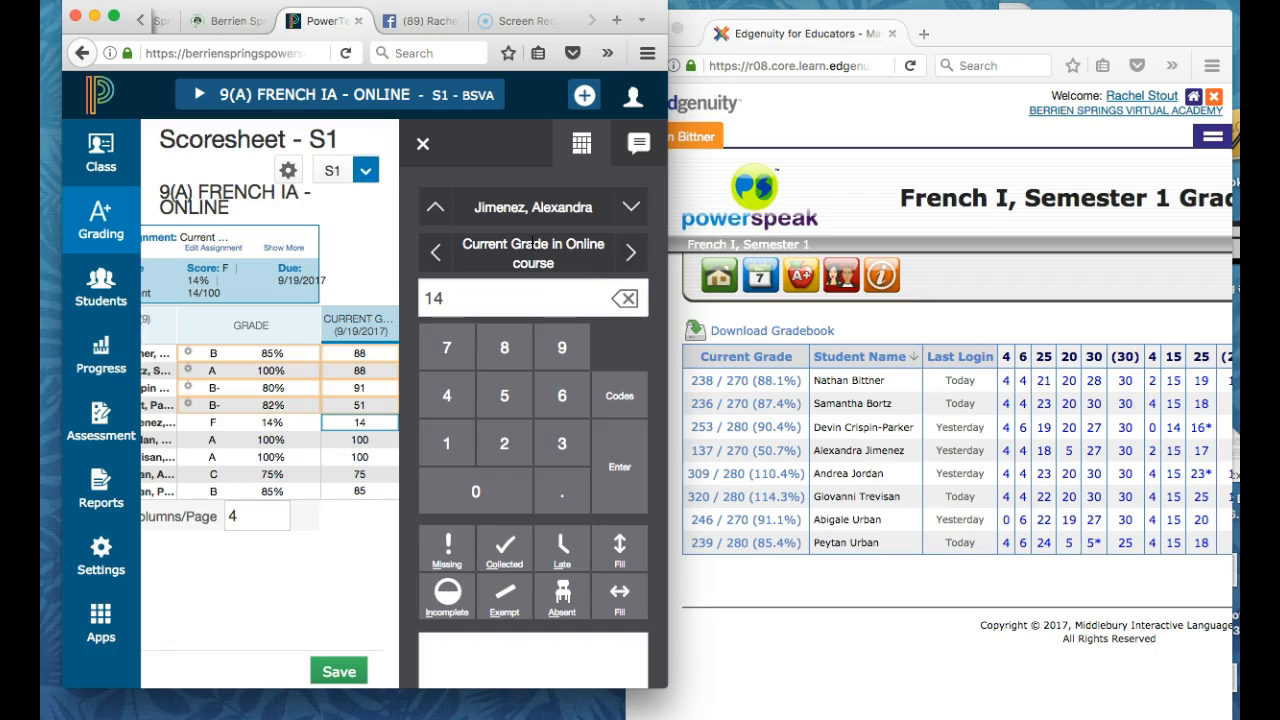
scroll(242, 478, left, 3)
scroll(241, 478, right, 3)
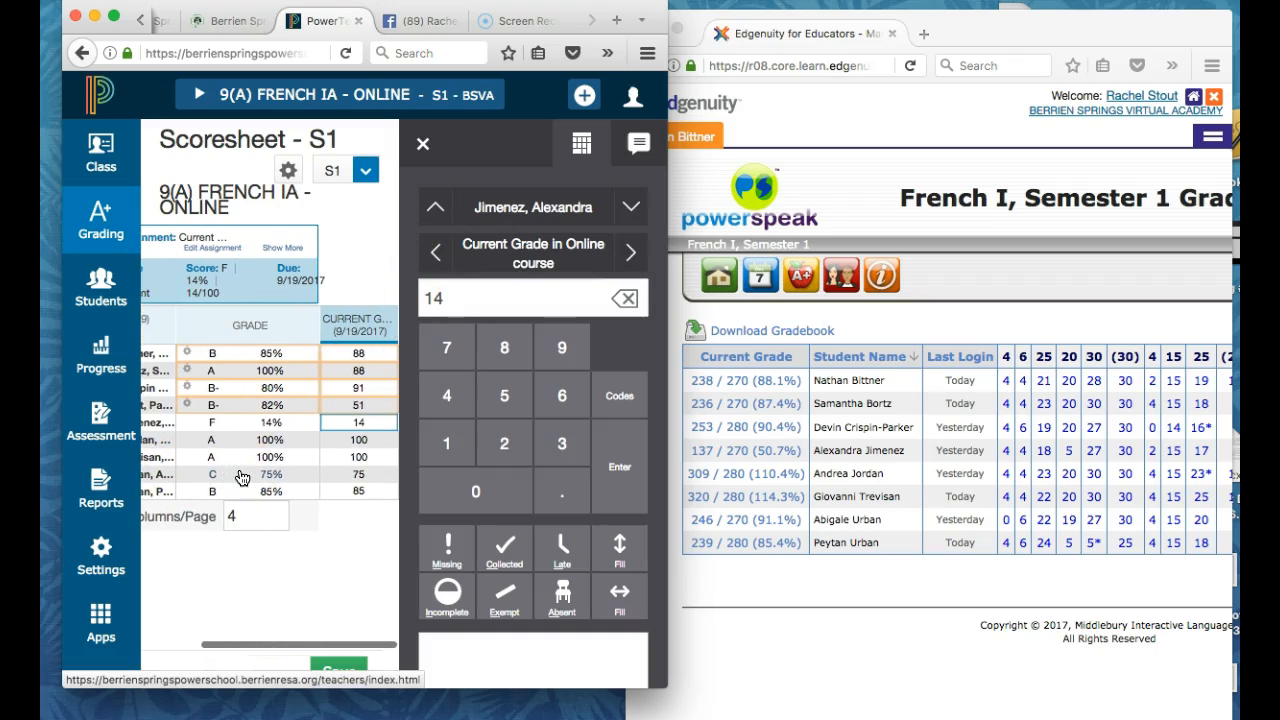
click(354, 405)
text(82)
- Set the current online course grade of the French IA student in row 5 to 51
click(348, 425)
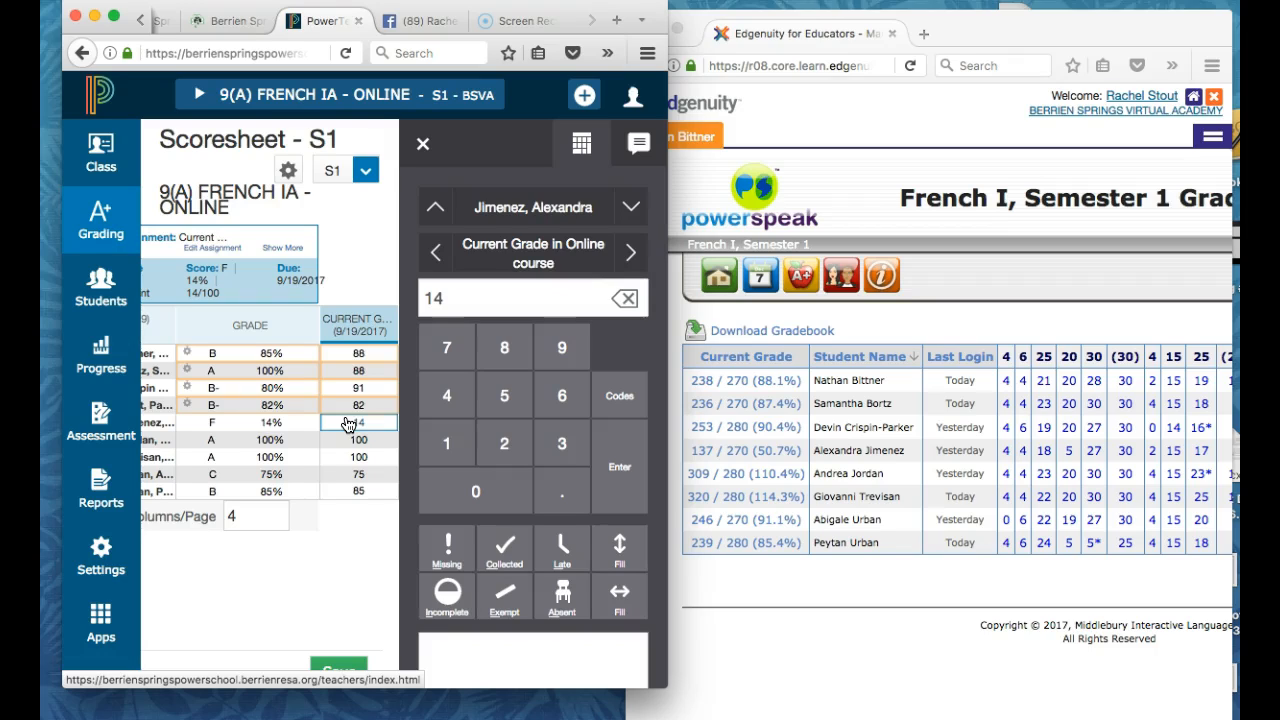
text(51)
key(Return)
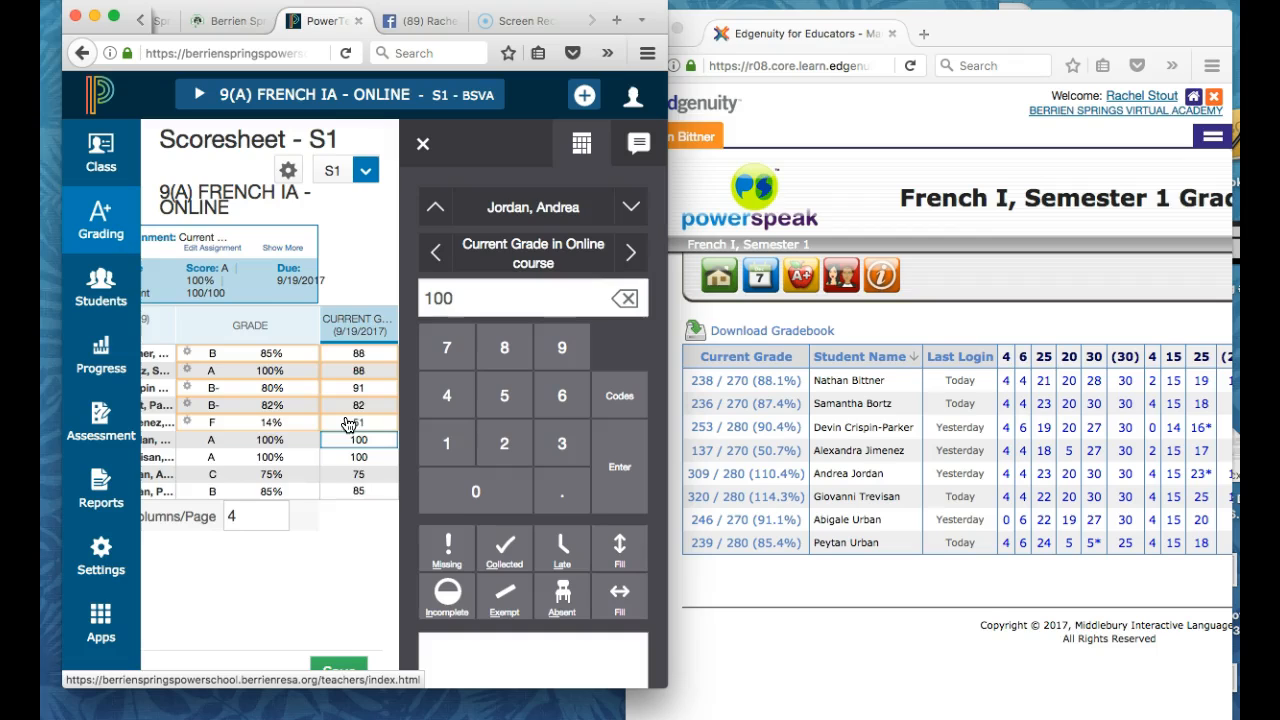
- Set the current online course grade of the French IA student in row 8 to 91
scroll(285, 524, left, 2)
scroll(284, 526, right, 2)
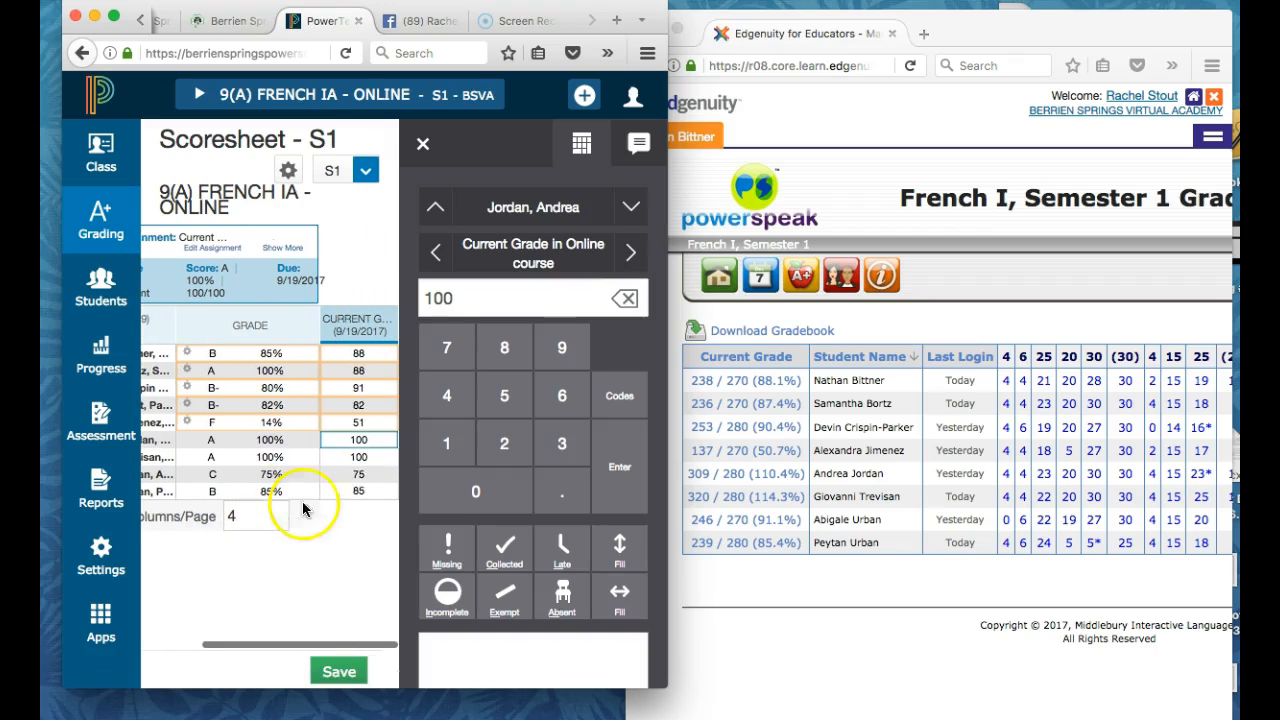
click(358, 460)
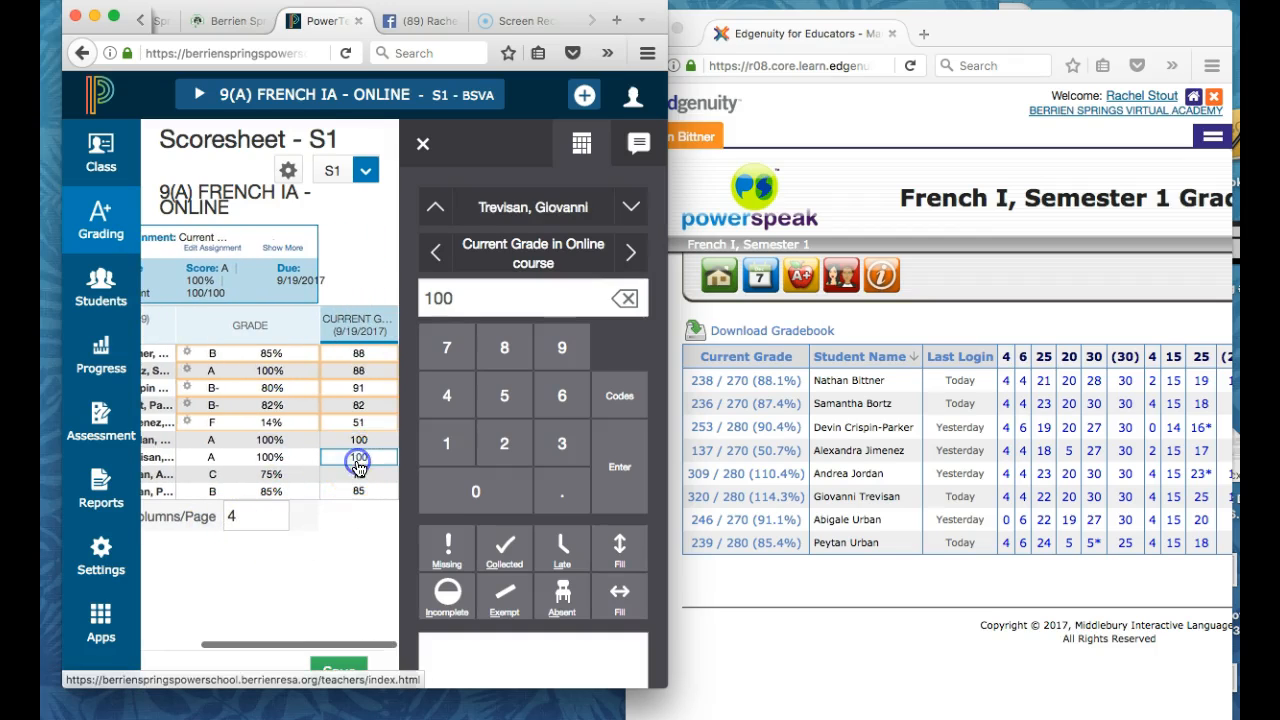
scroll(312, 548, left, 2)
scroll(312, 548, right, 2)
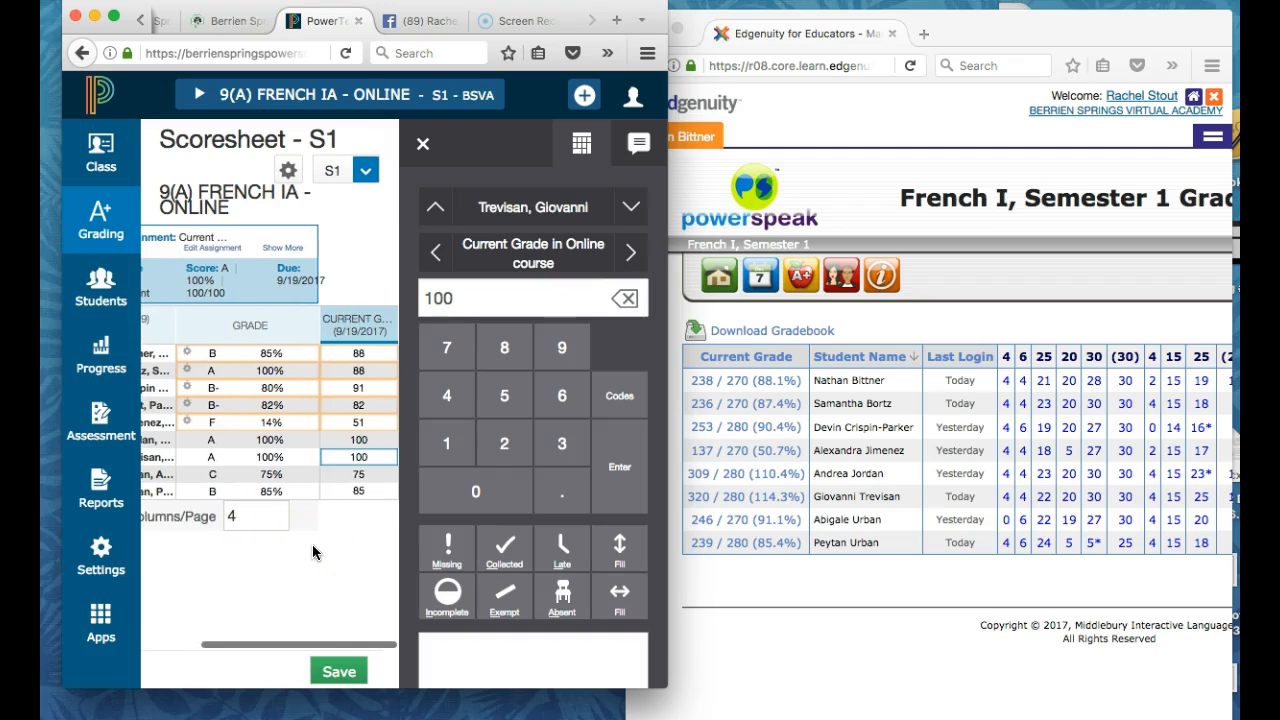
click(355, 476)
scroll(355, 482, left, 2)
scroll(355, 482, right, 2)
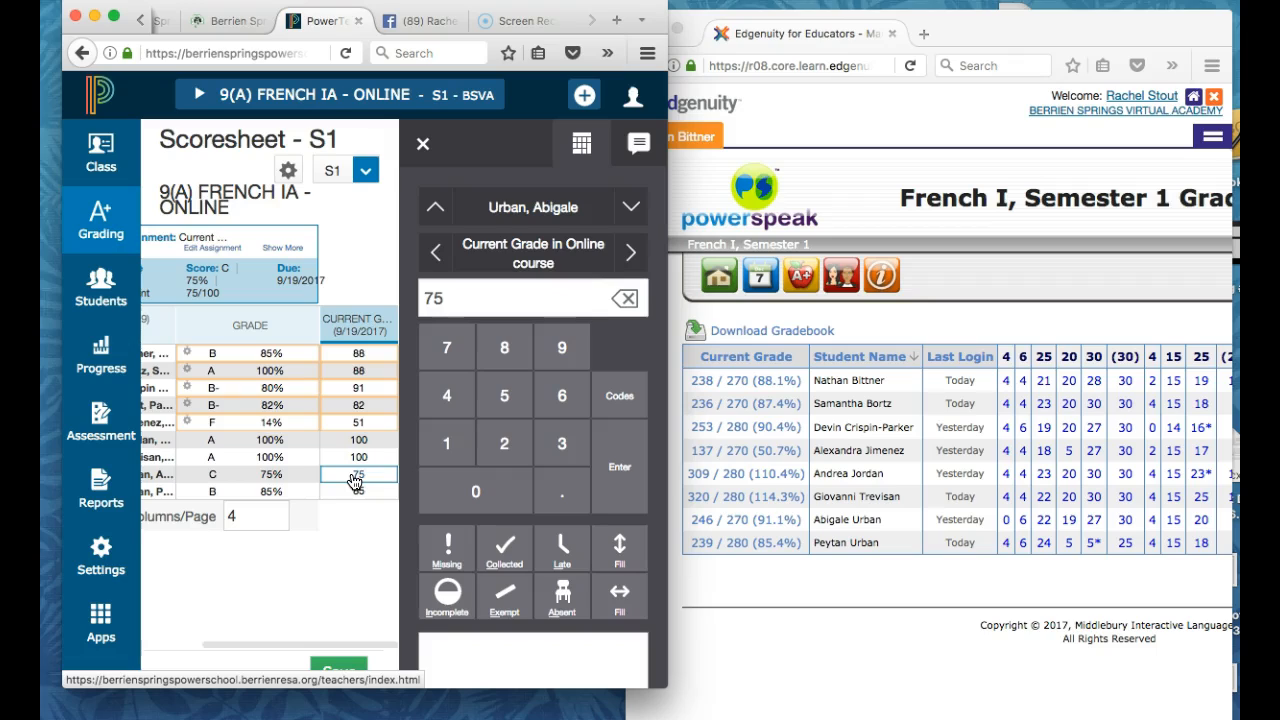
text(91)
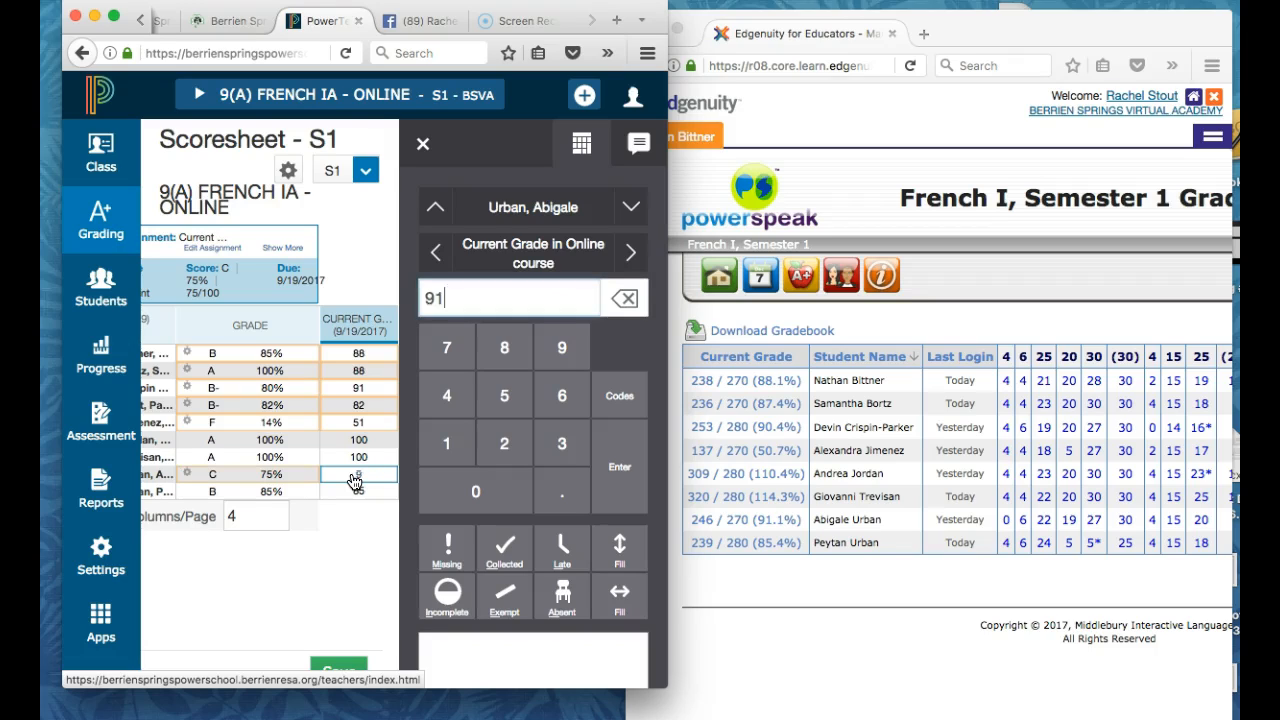
- Set the current online course grade of the French IA student in row 9 to 86 and save the scoresheet
key(Return)
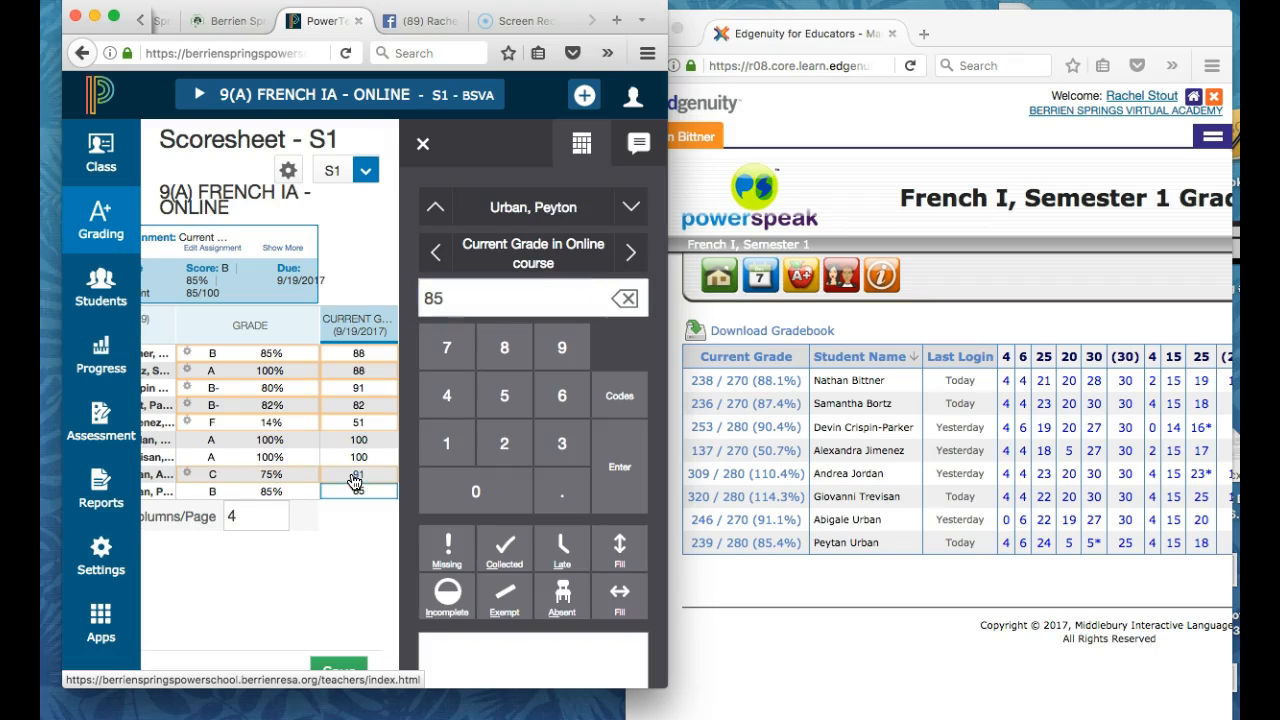
text(86)
click(338, 670)
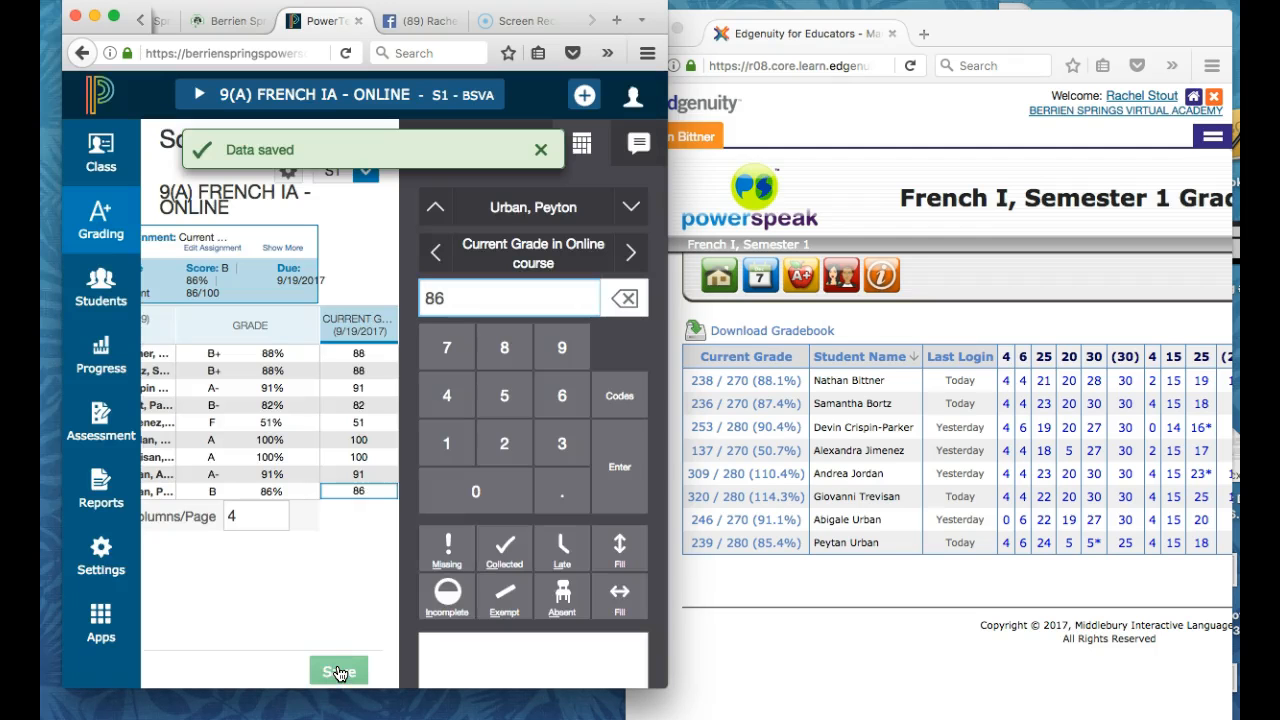
- Widen the Edgenuity window and return to the PowerSpeak home page's list of courses
click(763, 647)
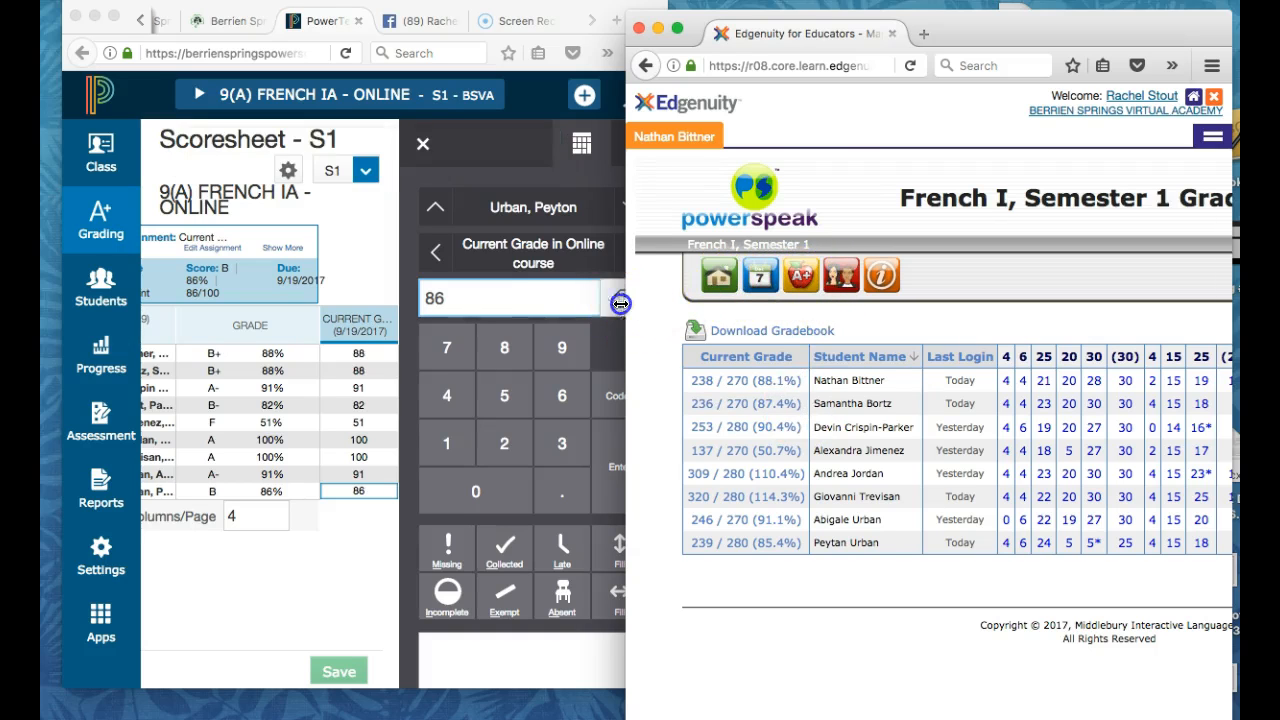
drag(620, 303, 473, 302)
click(566, 280)
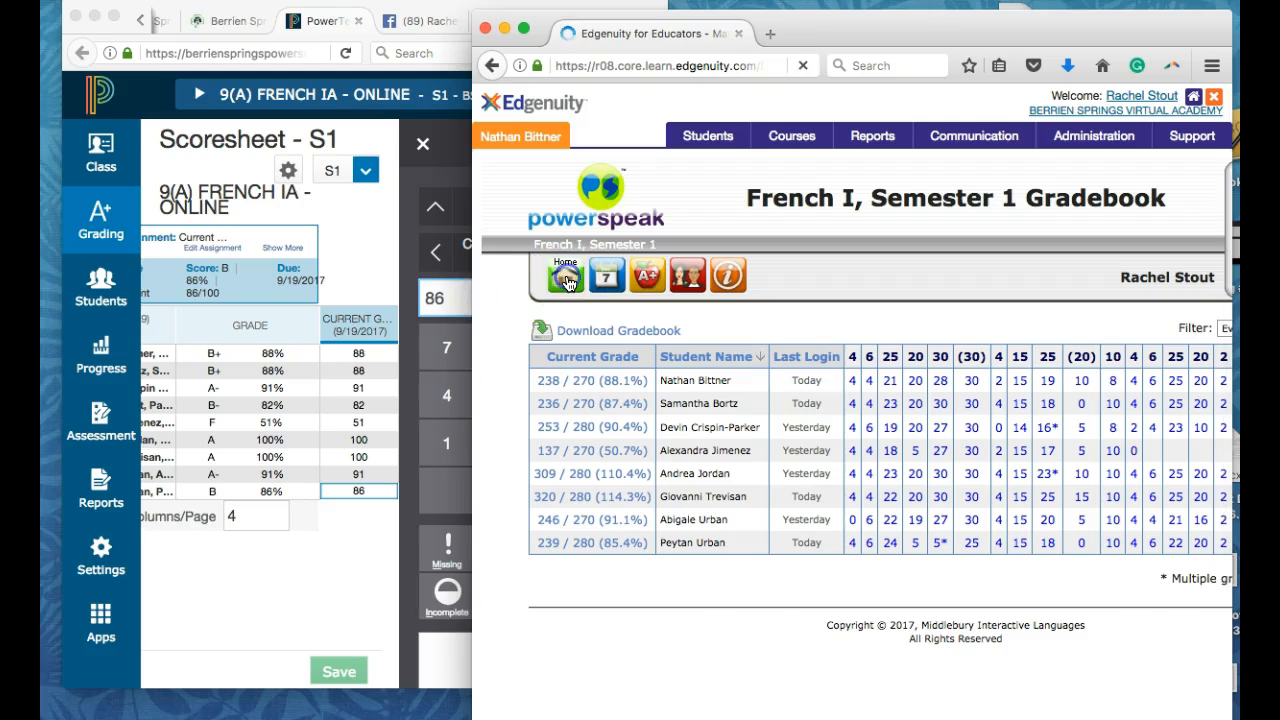
scroll(812, 565, down, 5)
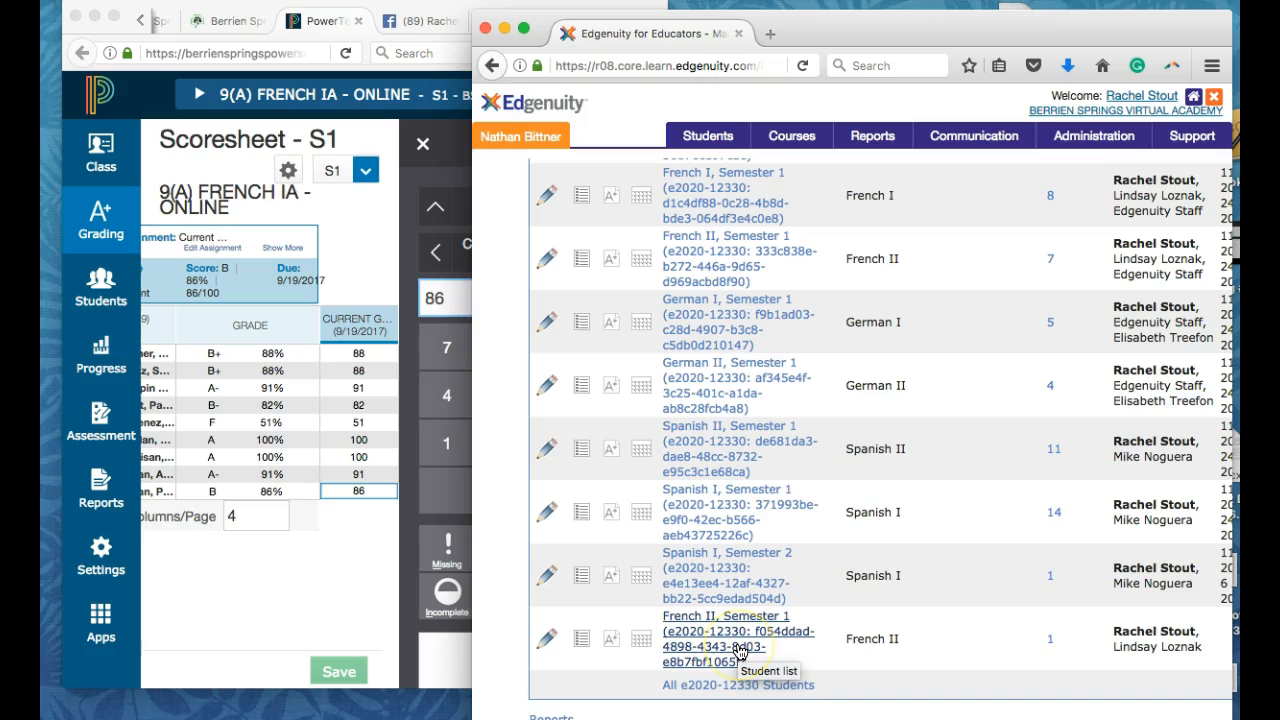
- Check the gradebook and student list of the one-student French II, Semester 1 section, then return to the course list
click(612, 644)
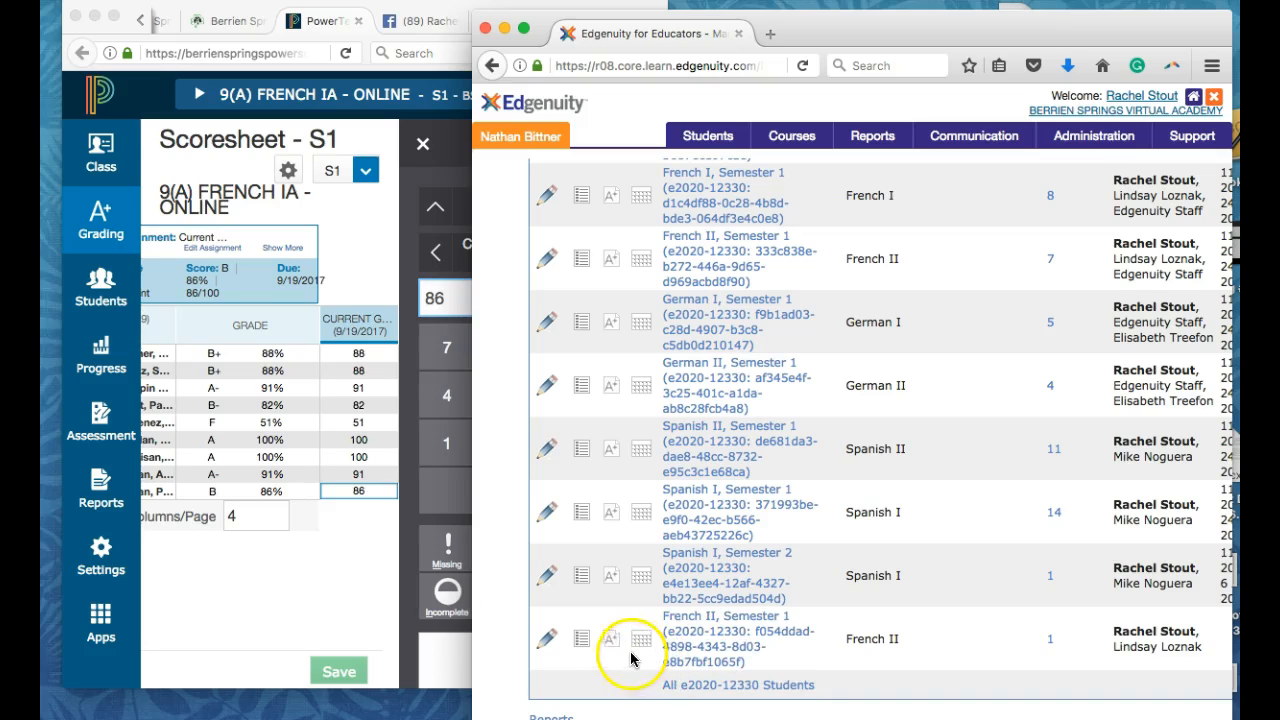
click(612, 646)
click(530, 203)
click(492, 65)
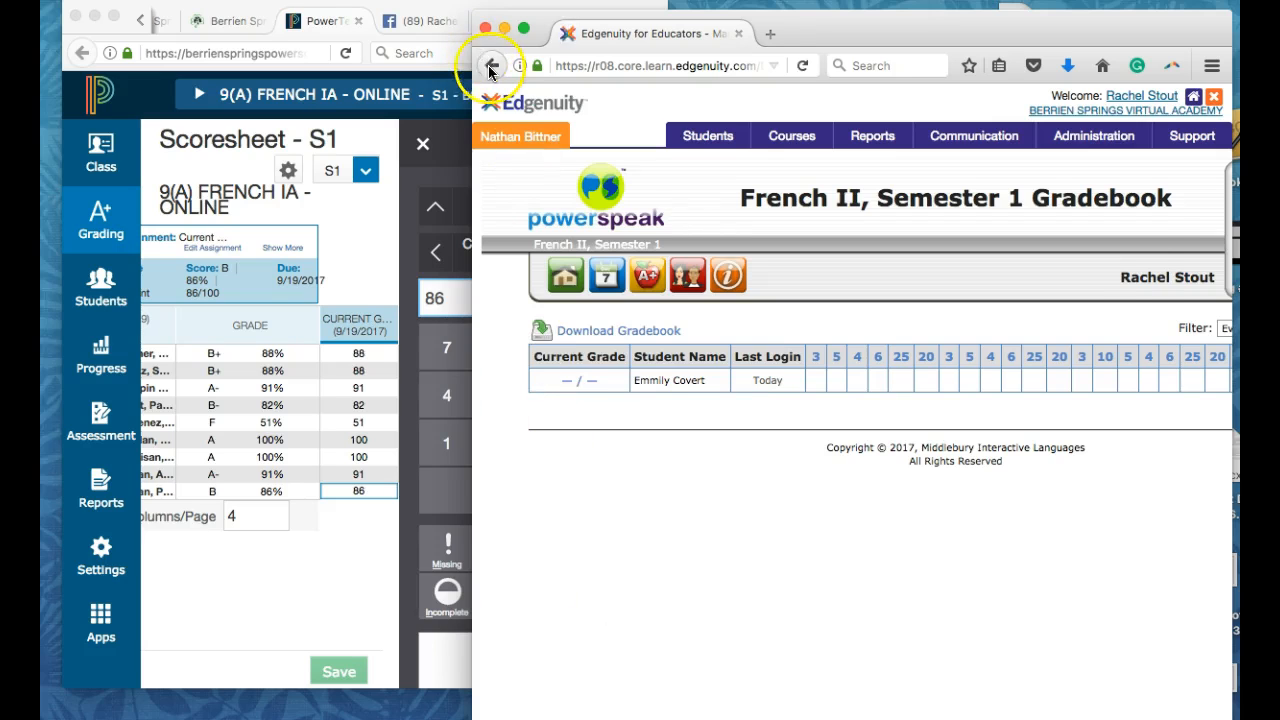
click(750, 622)
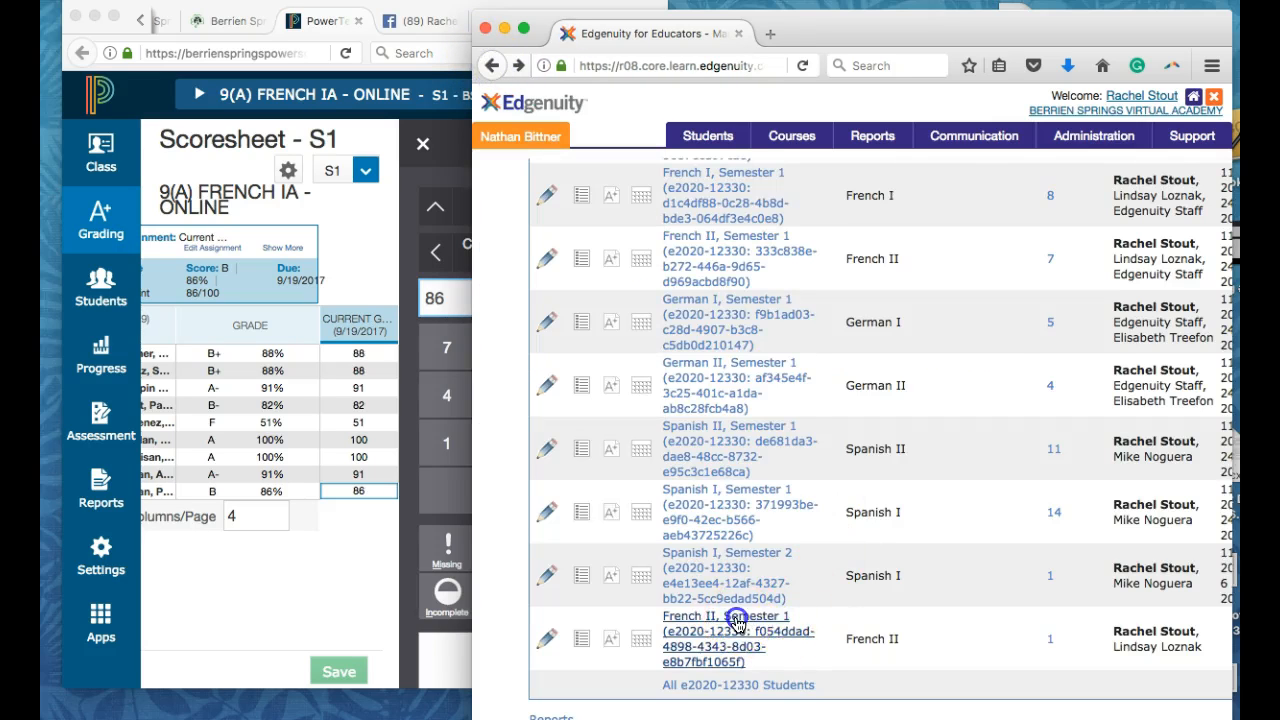
click(492, 65)
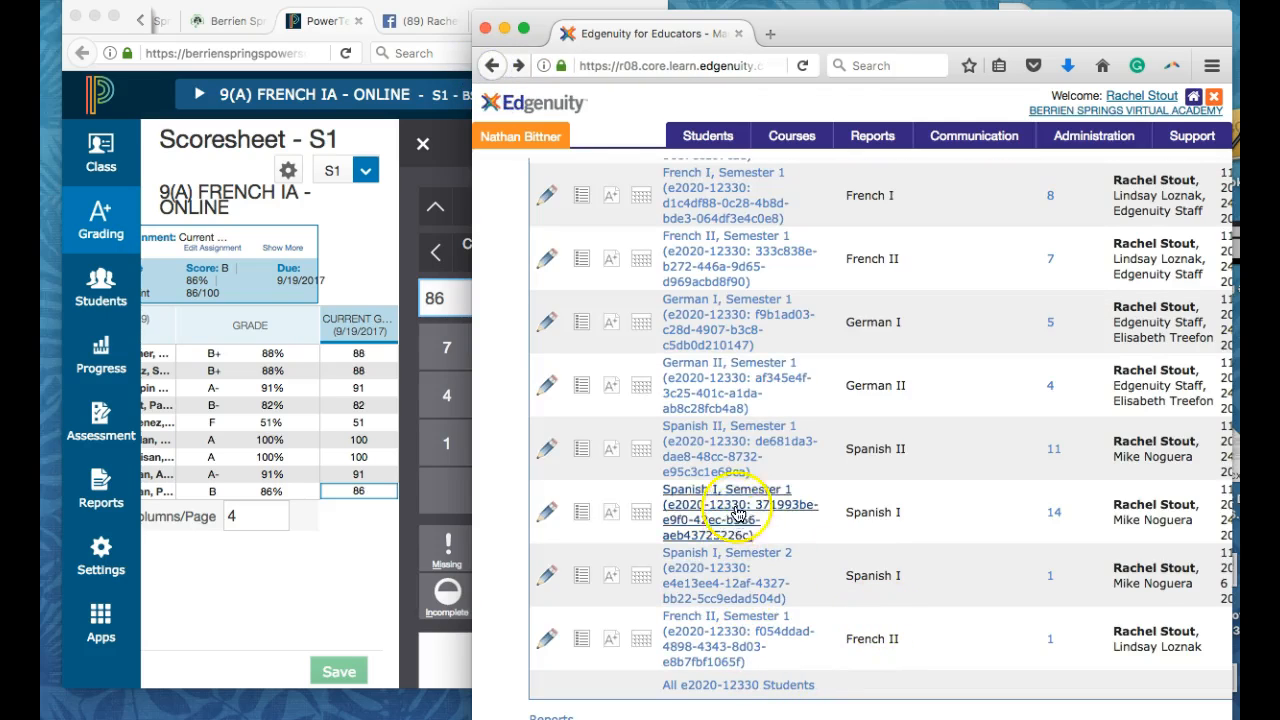
- Open the student list of the seven-student French II, Semester 1 section to view the grades to date
scroll(740, 420, up, 1)
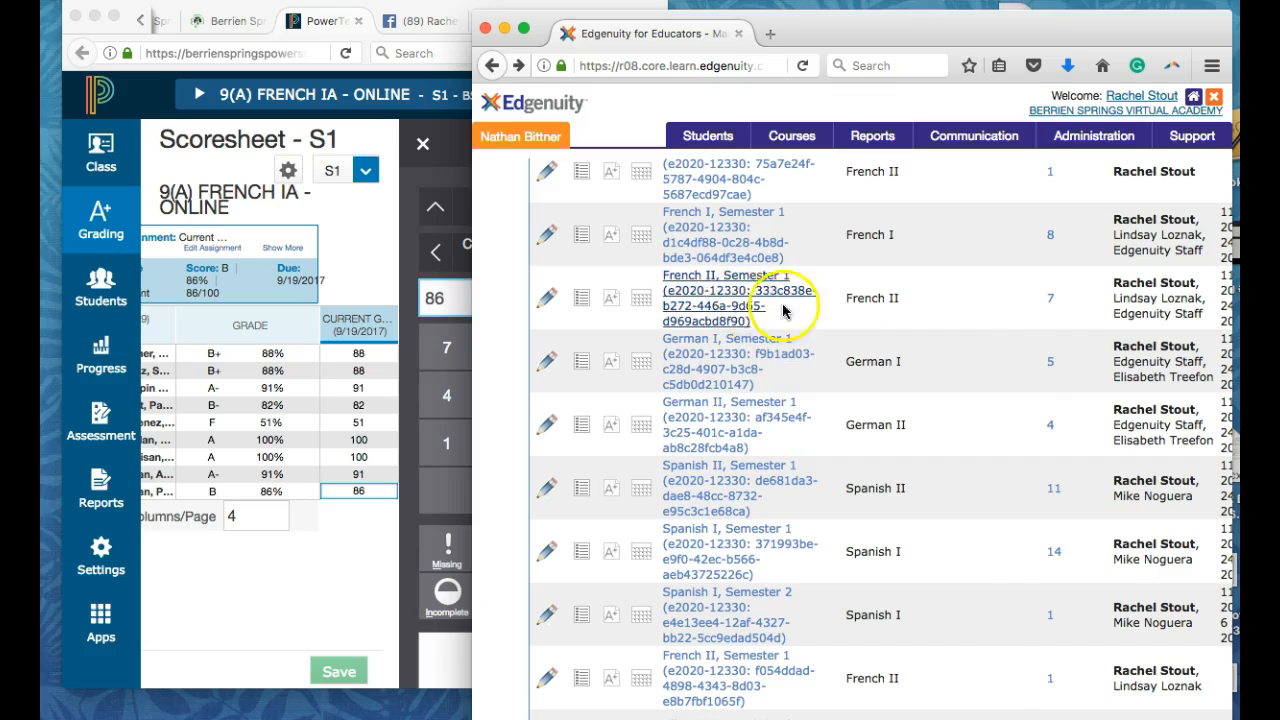
click(721, 298)
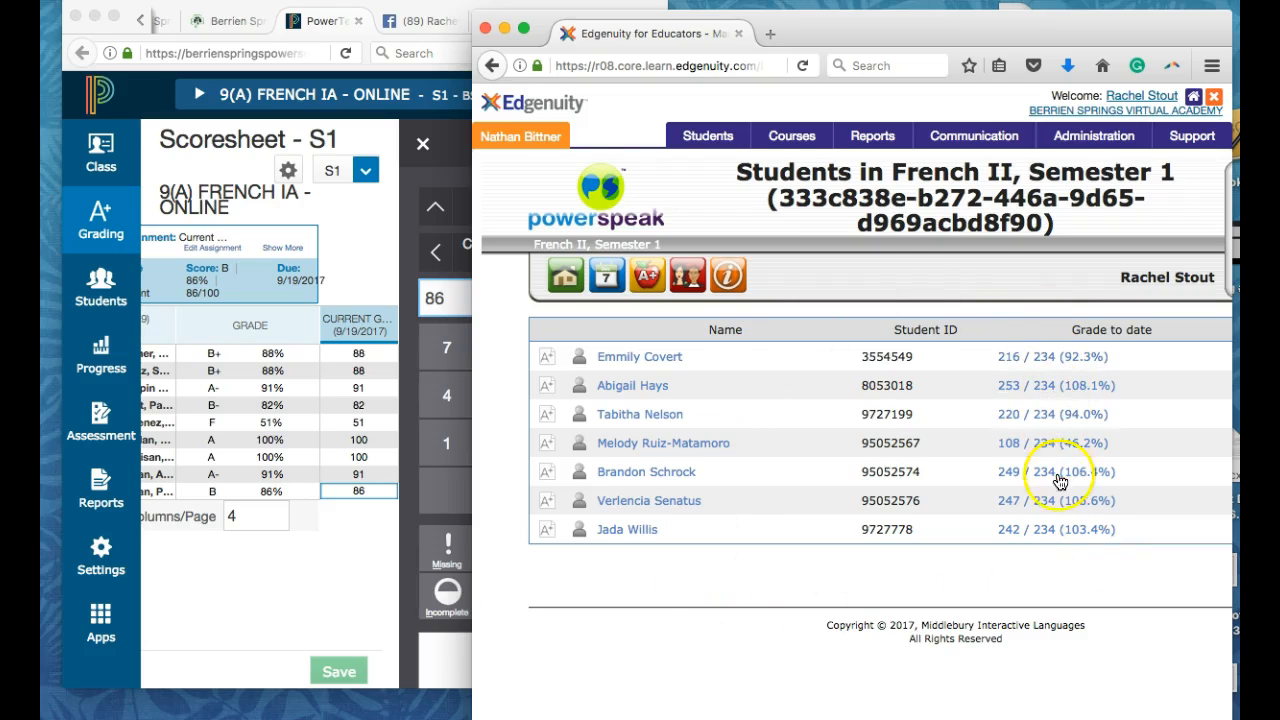
scroll(1055, 495, down, 1)
scroll(1055, 490, down, 2)
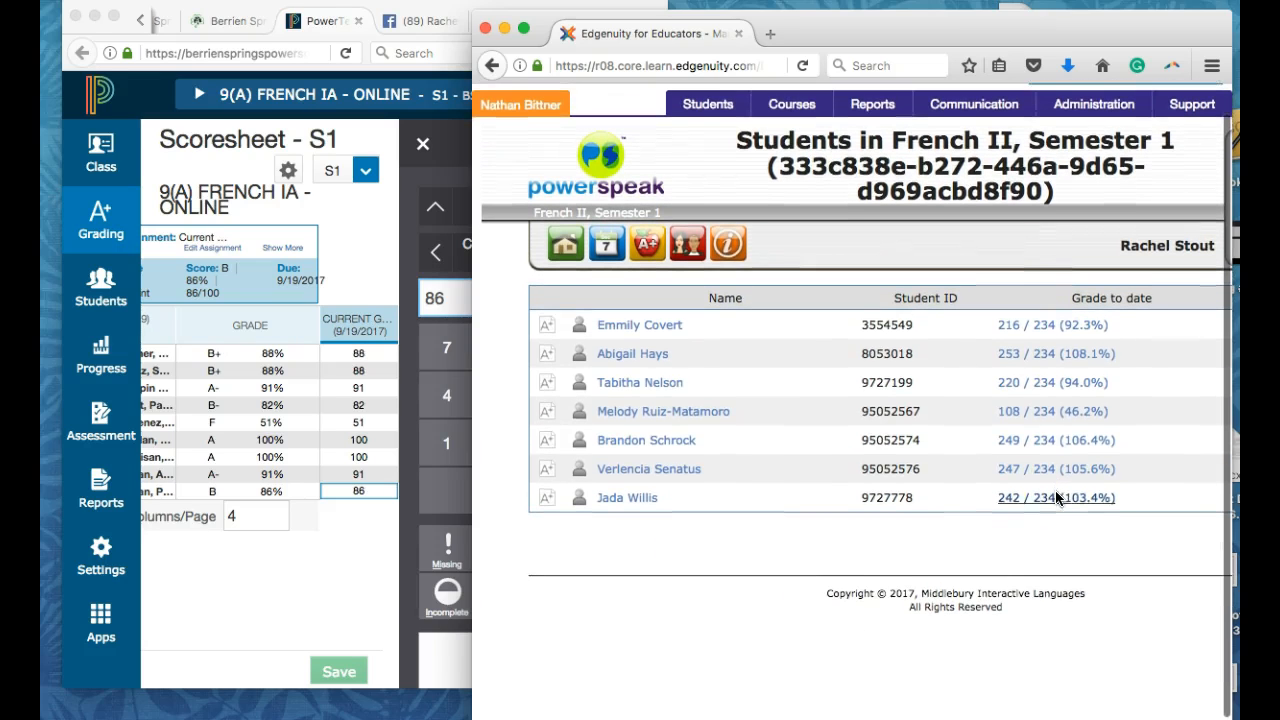
- Switch to the PowerSchool scoresheet and widen its window to the full screen width
click(300, 617)
drag(668, 340, 993, 434)
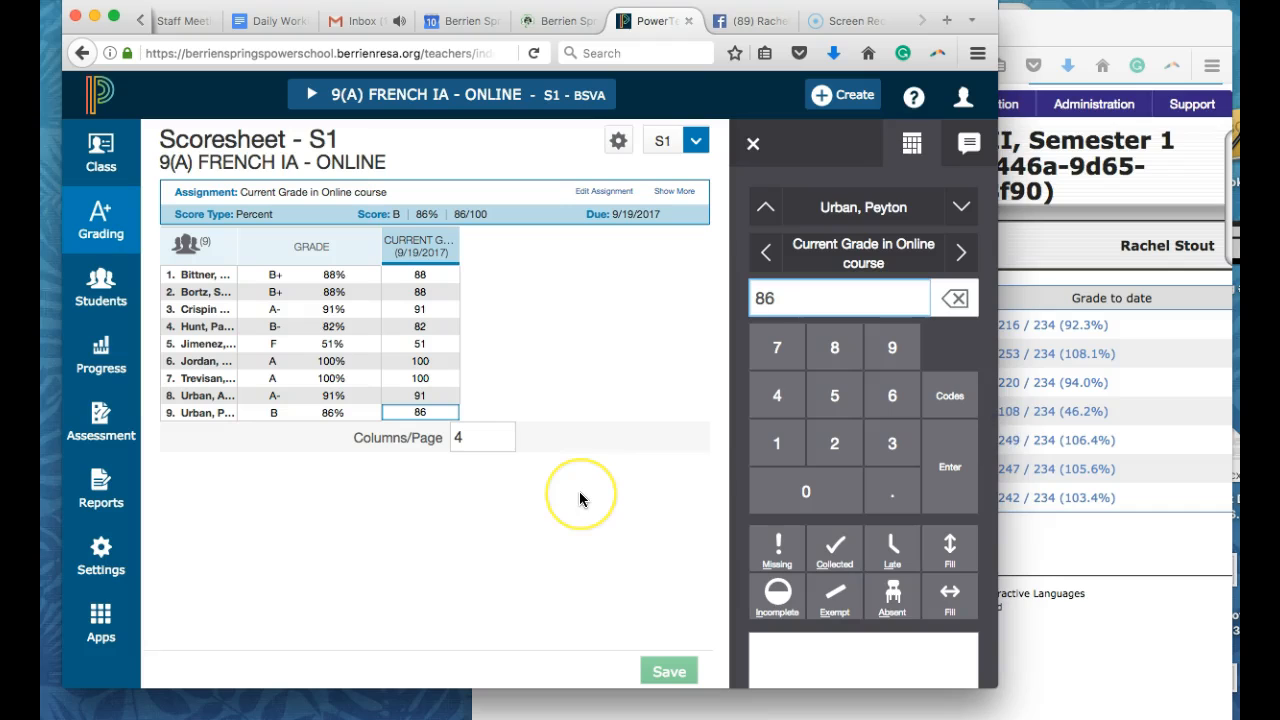
click(73, 220)
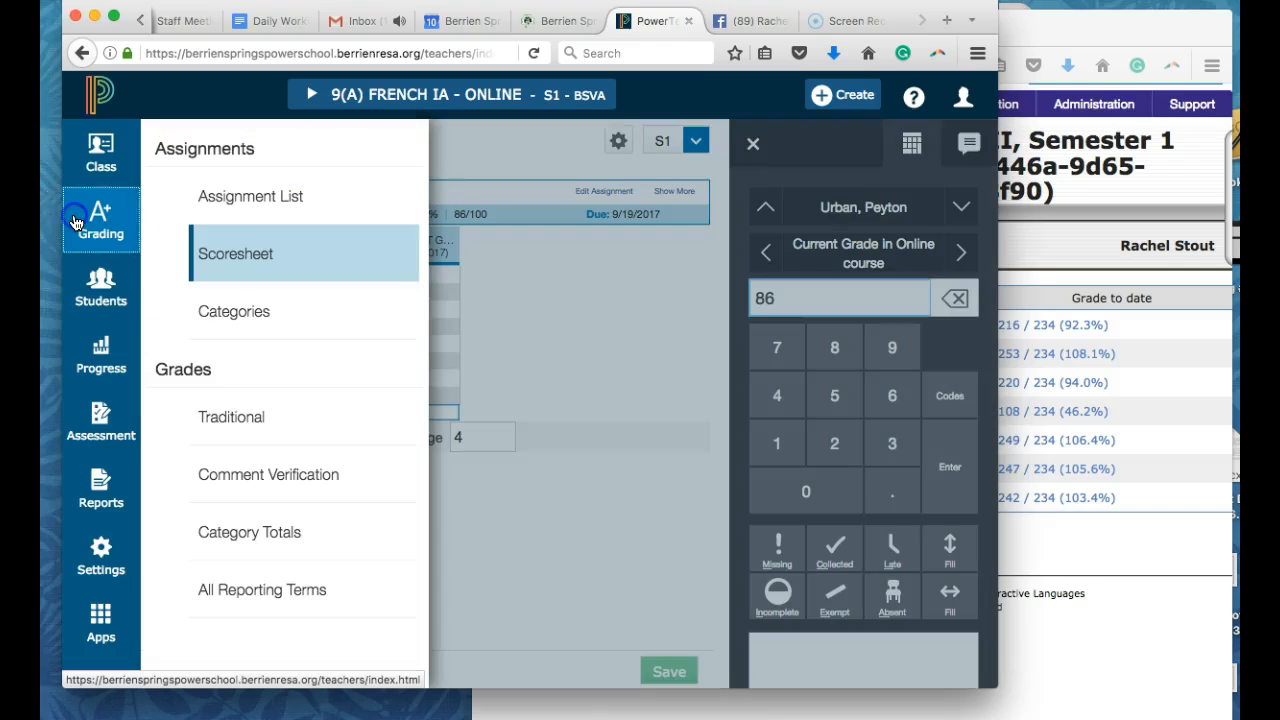
click(73, 220)
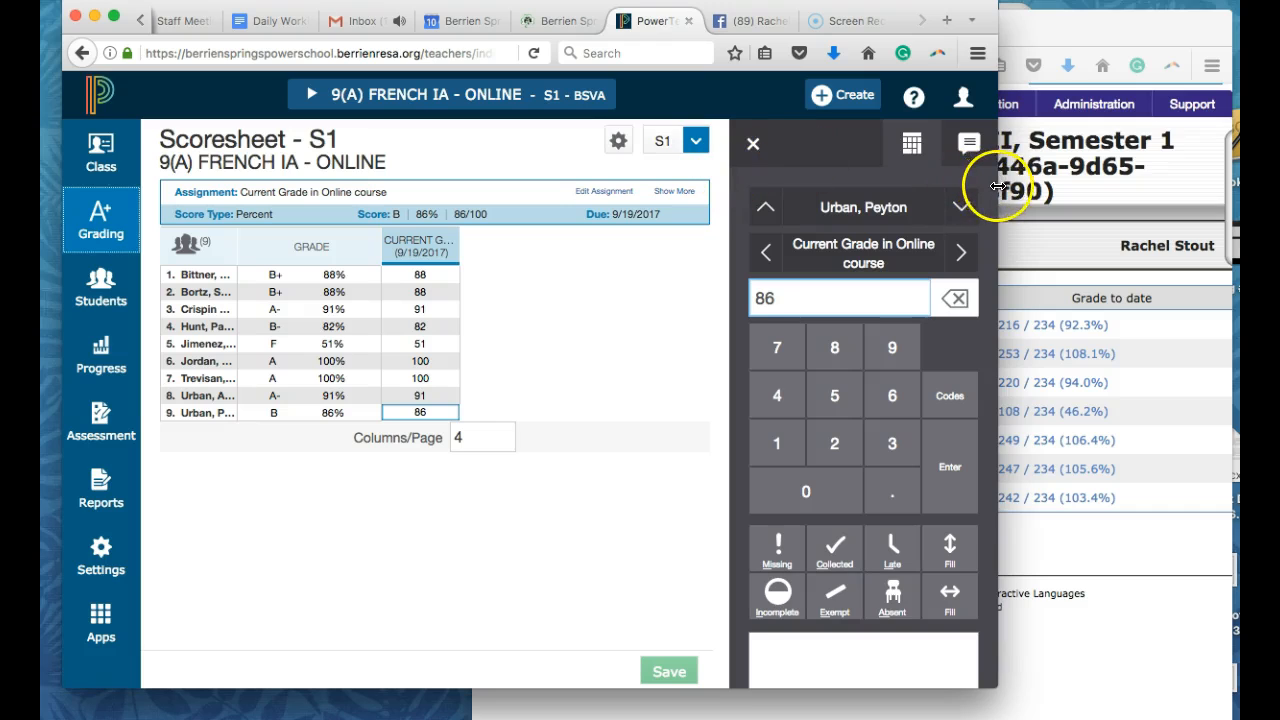
drag(998, 186, 1240, 186)
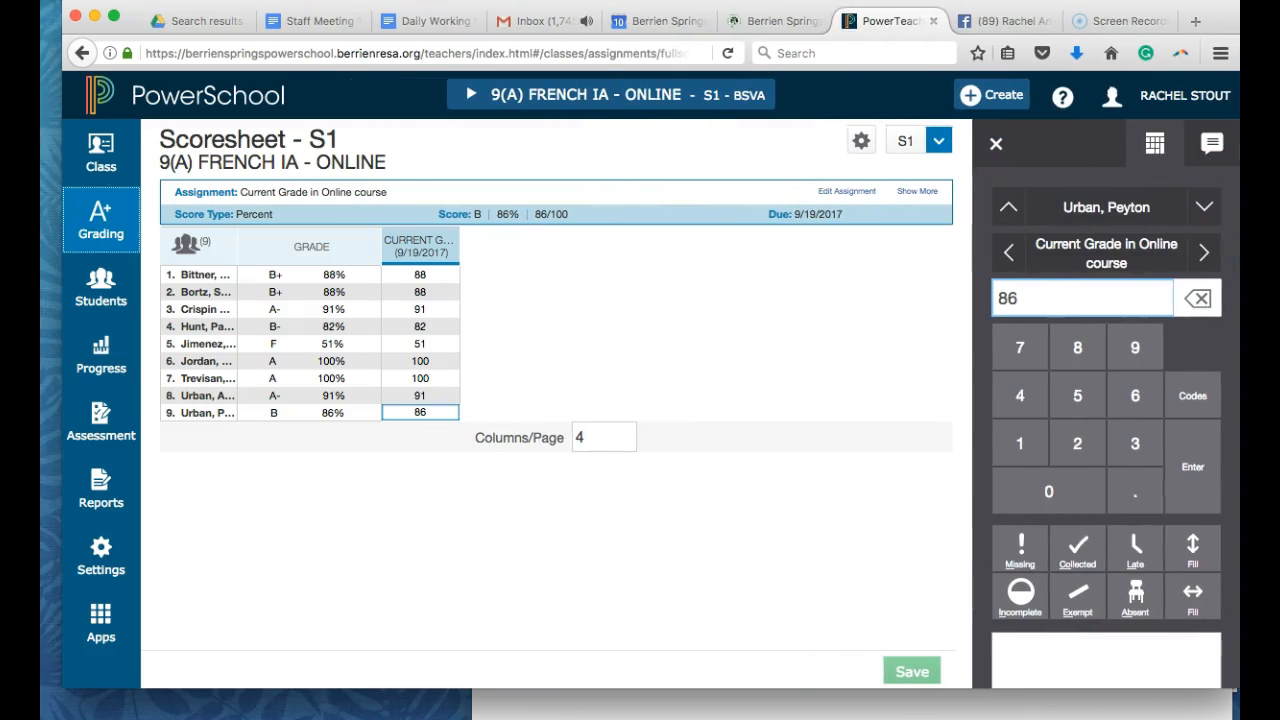